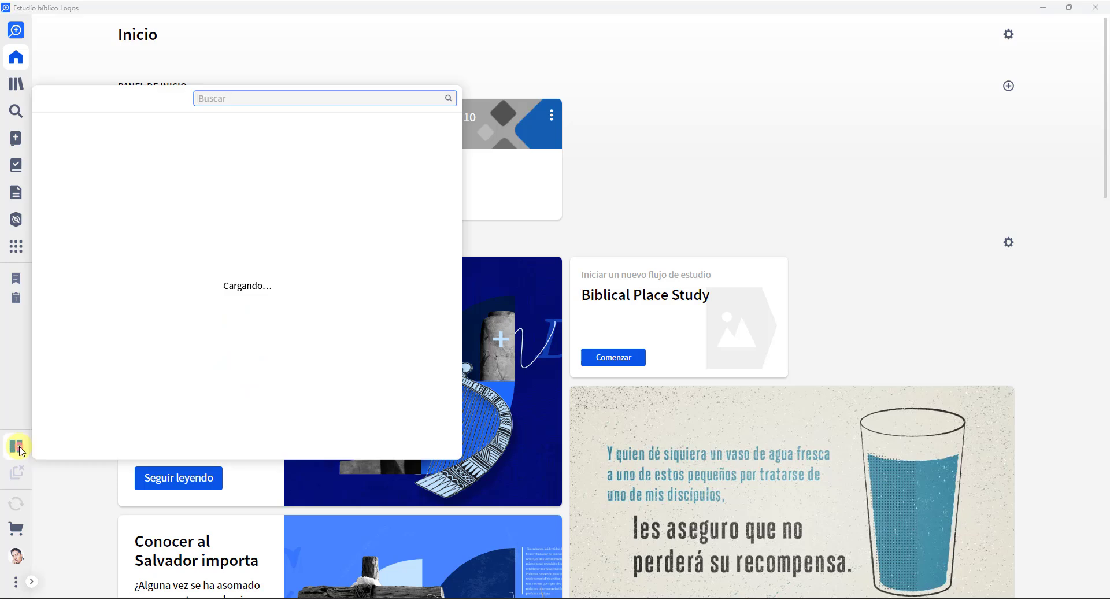
Load the Juan Background layout and bring up Capítulo 1 of Libro 1 in the CBH commentary
{"action": "scroll", "coordinate": [93, 324], "scroll_direction": "down", "scroll_amount": 6}
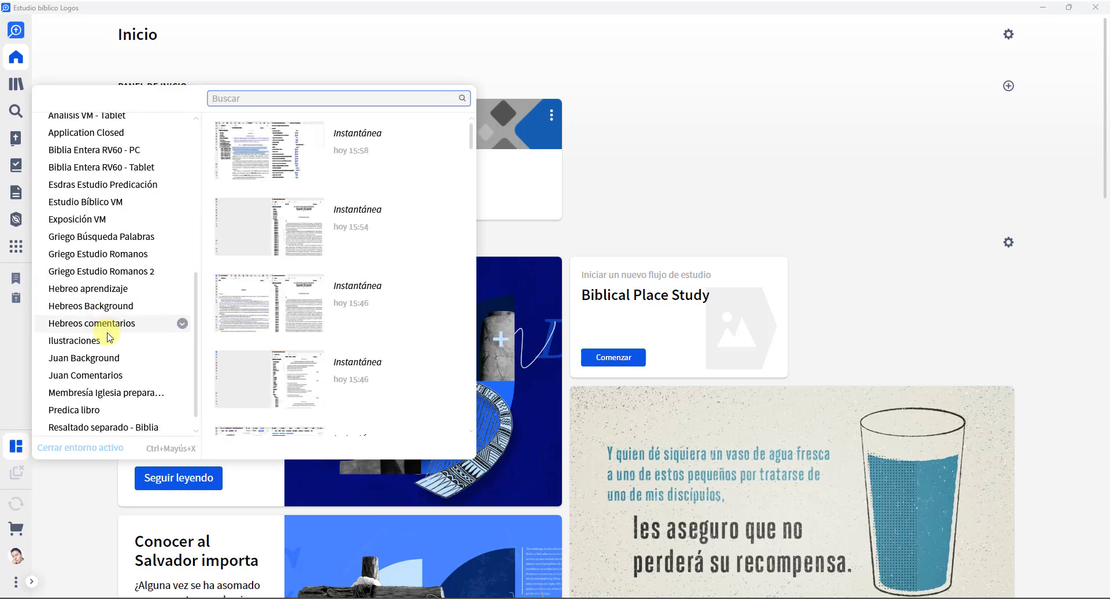
{"action": "left_click", "coordinate": [97, 357]}
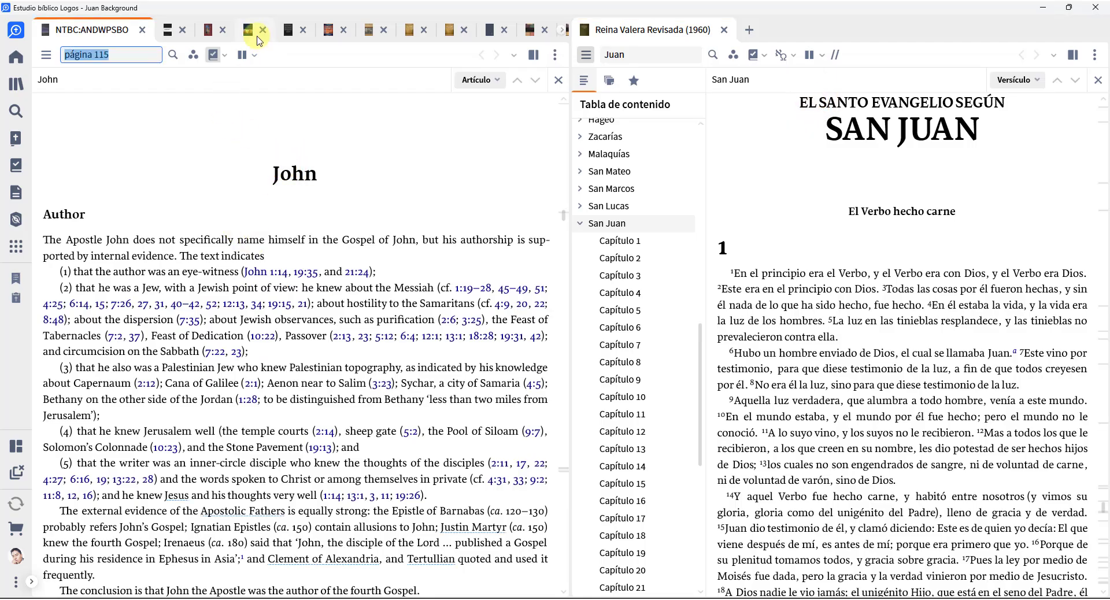
{"action": "left_click", "coordinate": [327, 35]}
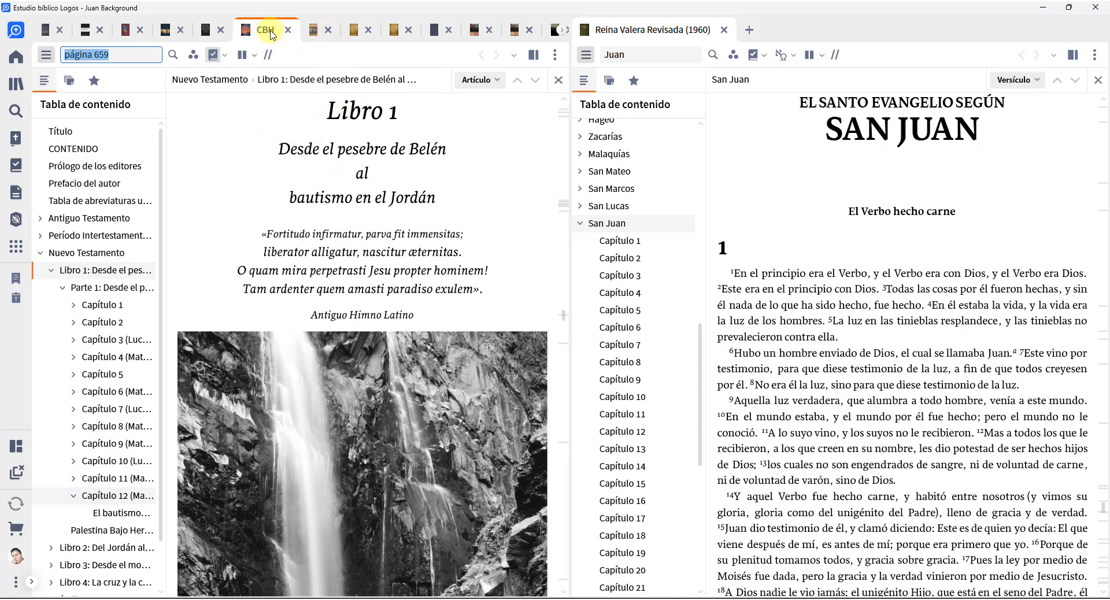
{"action": "mouse_move", "coordinate": [271, 35]}
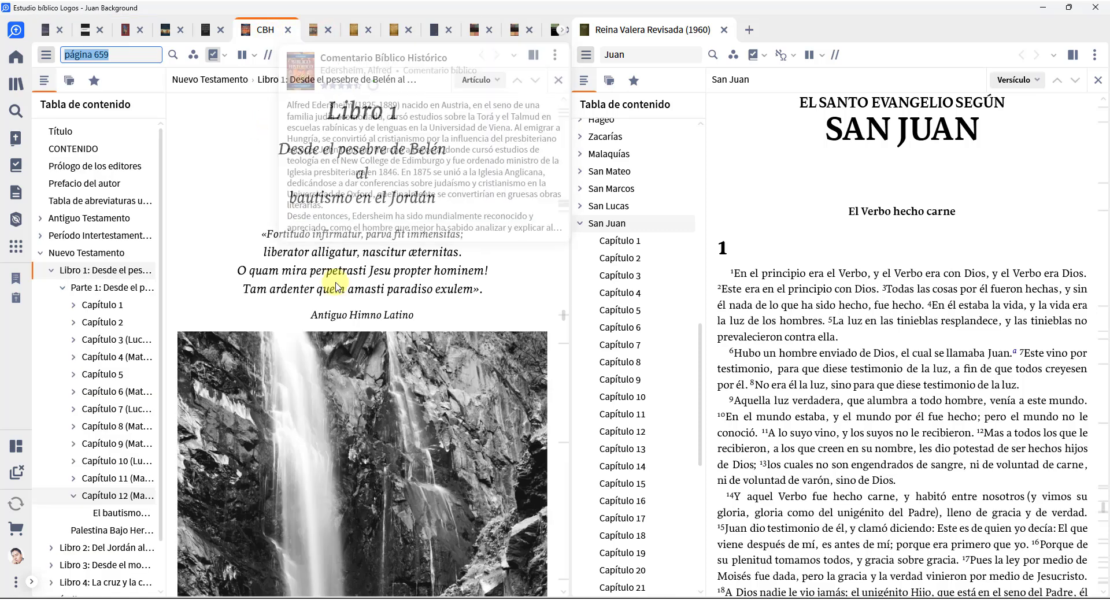
{"action": "scroll", "coordinate": [393, 354], "scroll_direction": "down", "scroll_amount": 15}
{"action": "scroll", "coordinate": [392, 353], "scroll_direction": "down", "scroll_amount": 8}
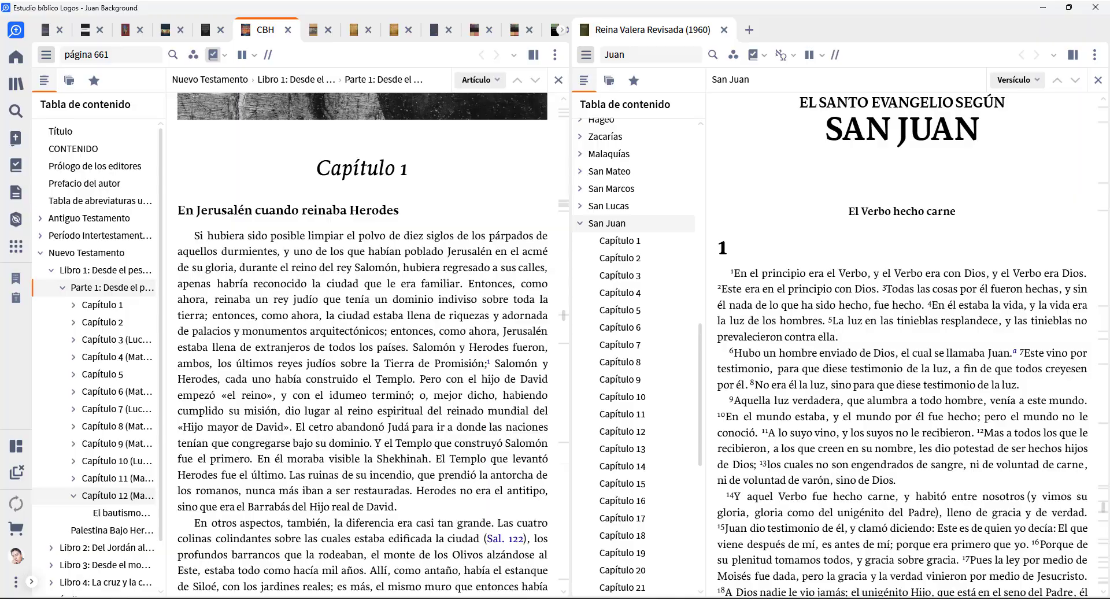
Switch to Word and enter "Abc" as the first line of the blank document
{"action": "key", "text": "alt+Tab"}
{"action": "type", "text": "abc"}
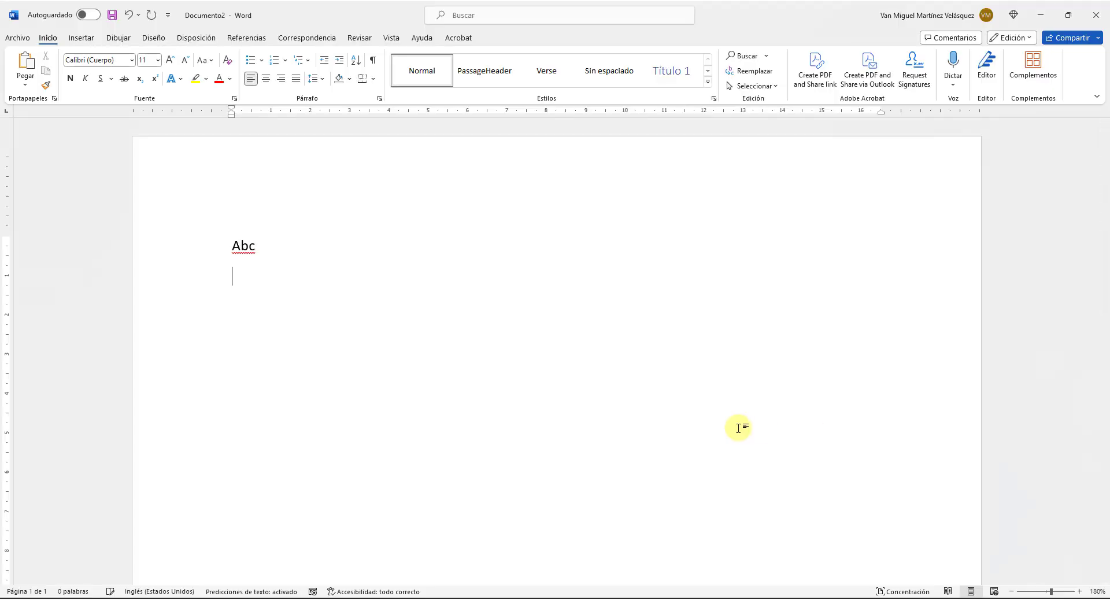
Copy the first sentence of Capítulo 1, "Si hubiera sido posible" to "familiar.", from the Logos commentary and paste it below "Abc" in Word
{"action": "key", "text": "alt+Tab"}
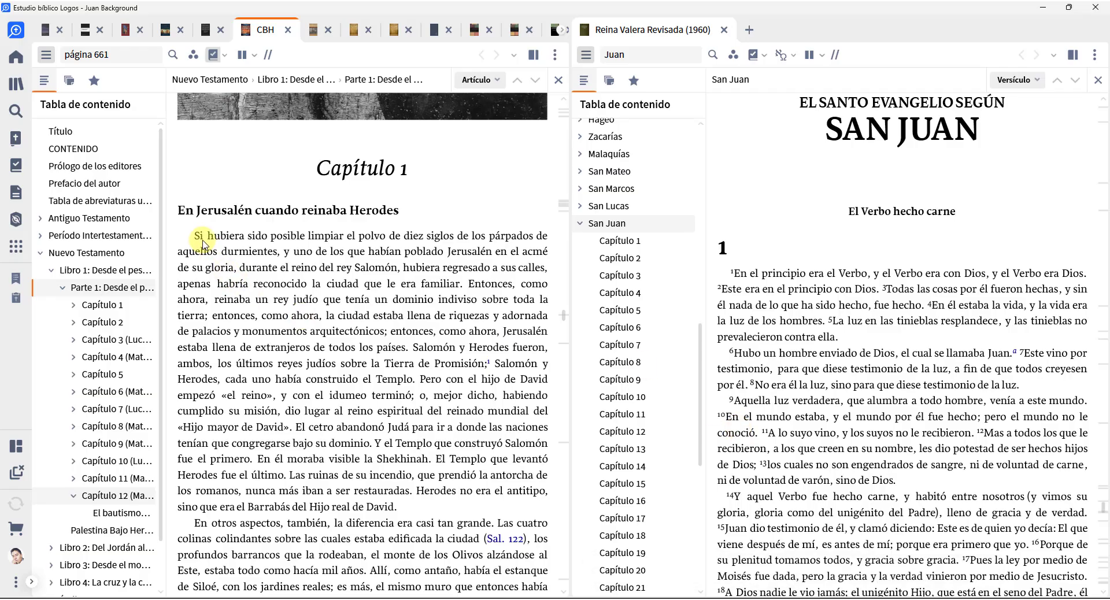
{"action": "left_click_drag", "start_coordinate": [197, 237], "coordinate": [464, 284]}
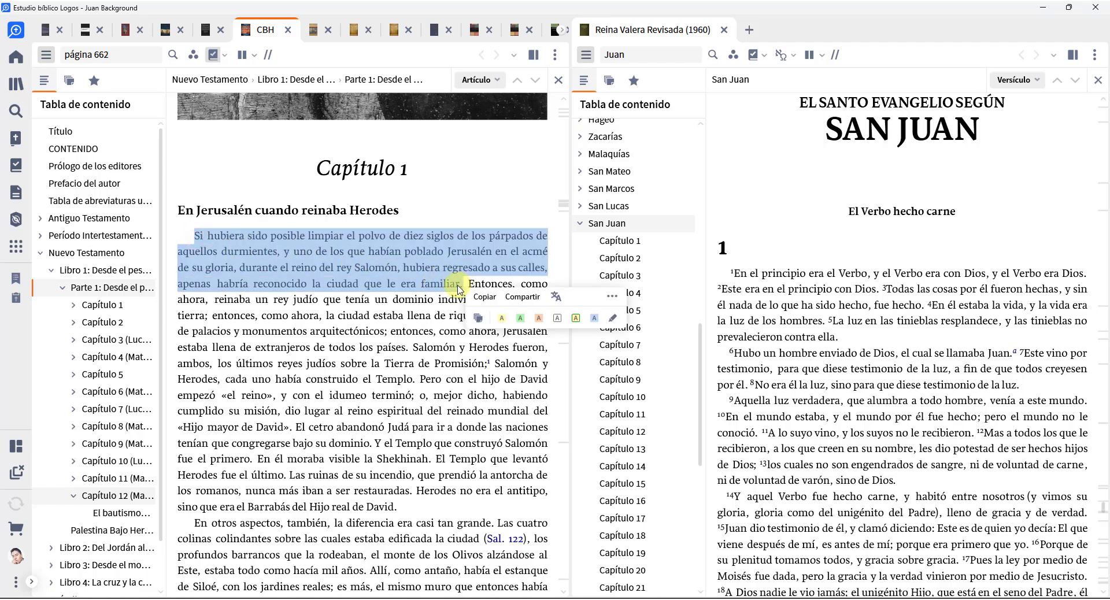
{"action": "left_click", "coordinate": [478, 302]}
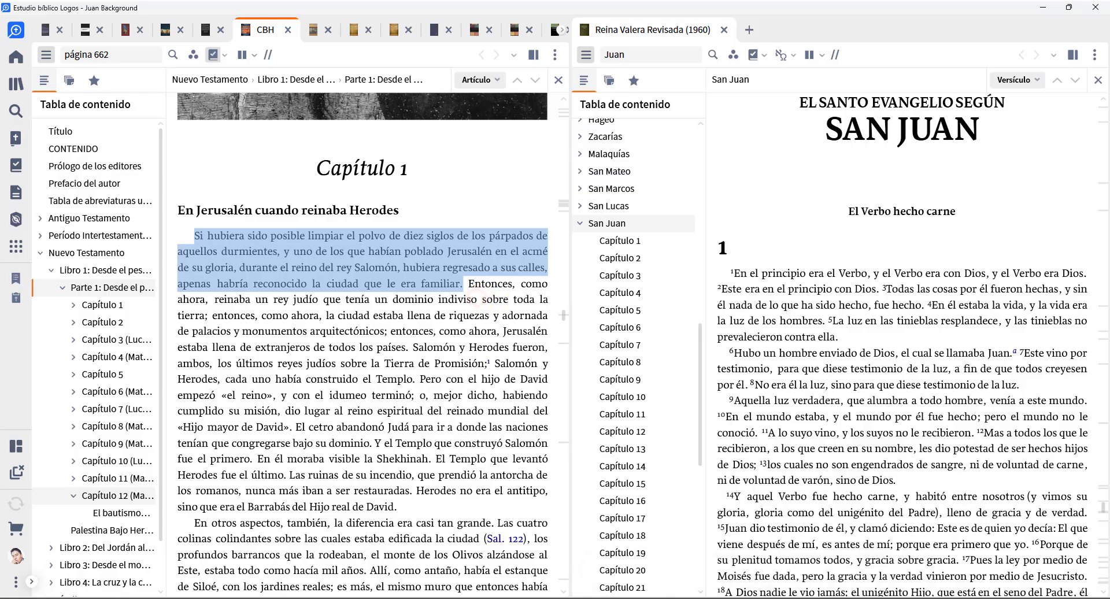
{"action": "key", "text": "alt+Tab"}
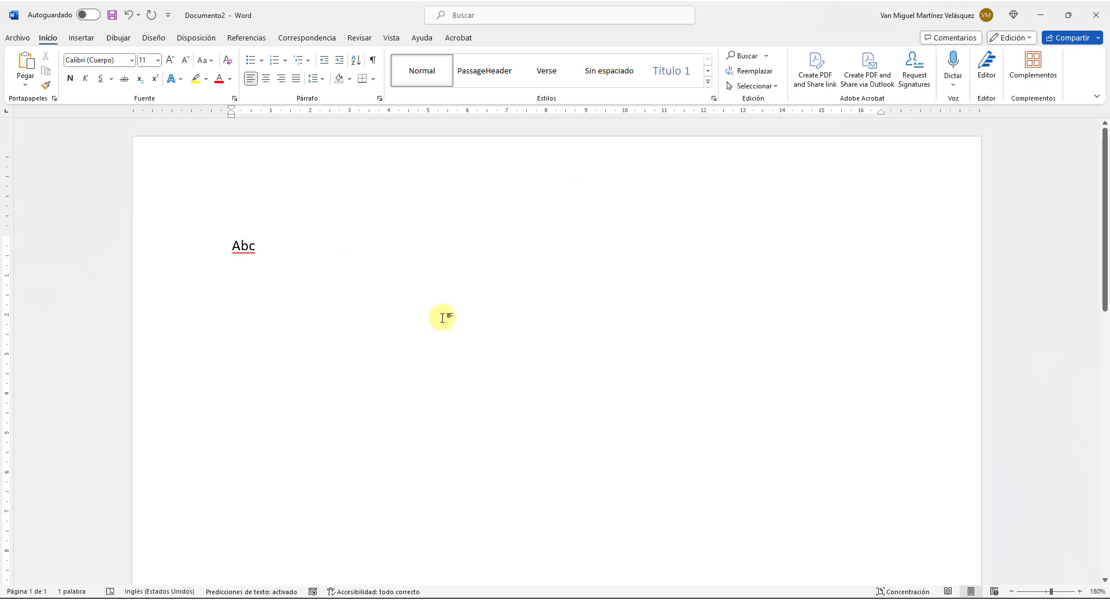
{"action": "key", "text": "ctrl+v"}
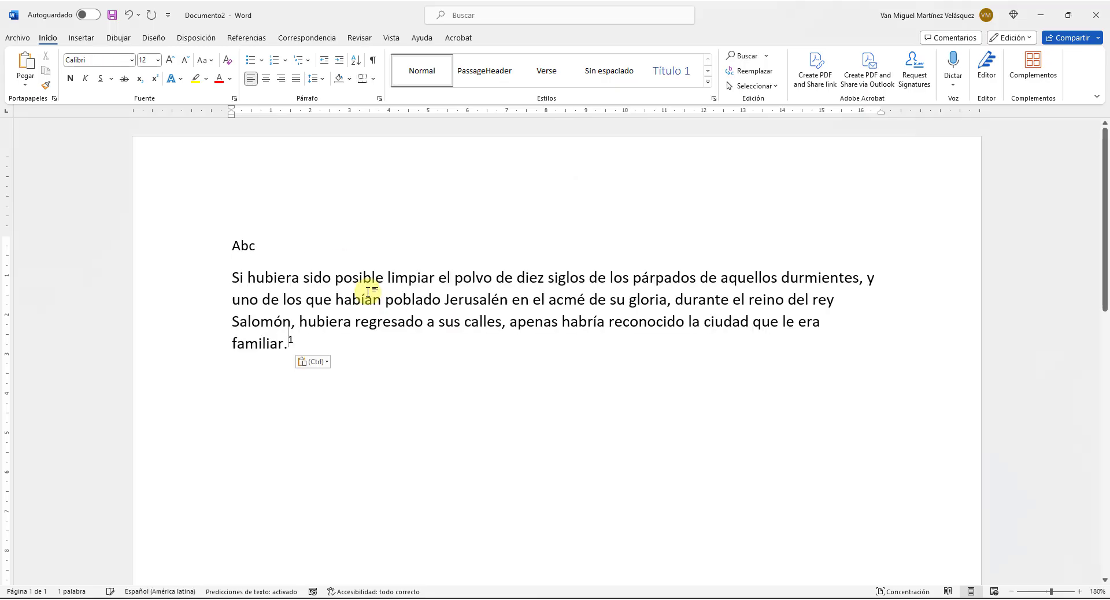
Examine the footnote reference after the pasted quotation and its bibliographic citation at the foot of the page
{"action": "left_click_drag", "start_coordinate": [284, 332], "coordinate": [428, 432]}
{"action": "key", "text": "Escape"}
{"action": "scroll", "coordinate": [373, 355], "scroll_direction": "down", "scroll_amount": 10}
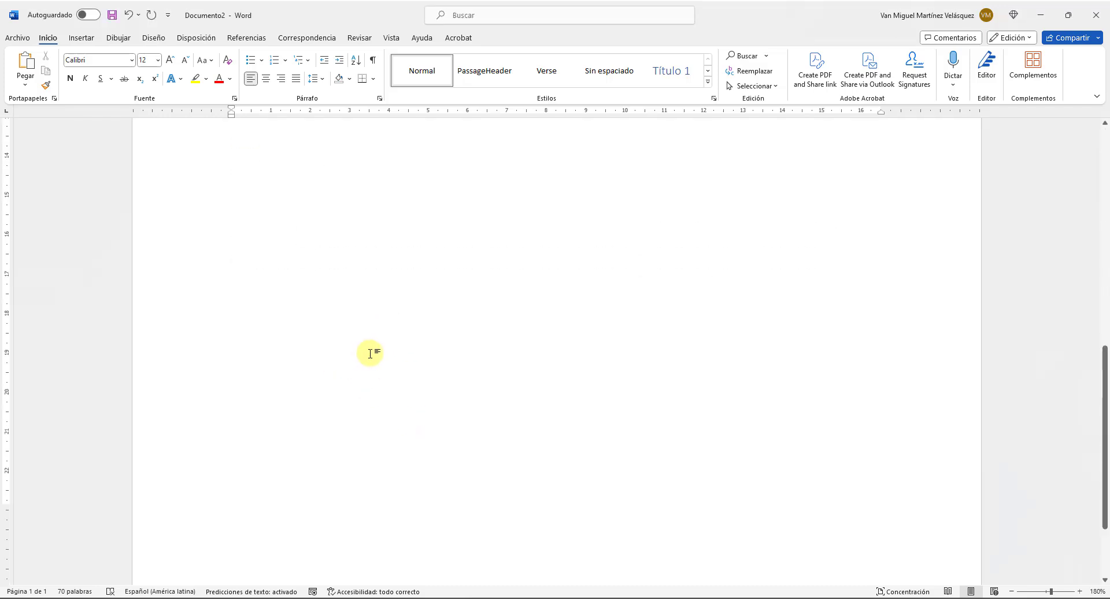
{"action": "left_click_drag", "start_coordinate": [233, 416], "coordinate": [830, 472]}
{"action": "left_click_drag", "start_coordinate": [636, 406], "coordinate": [692, 379]}
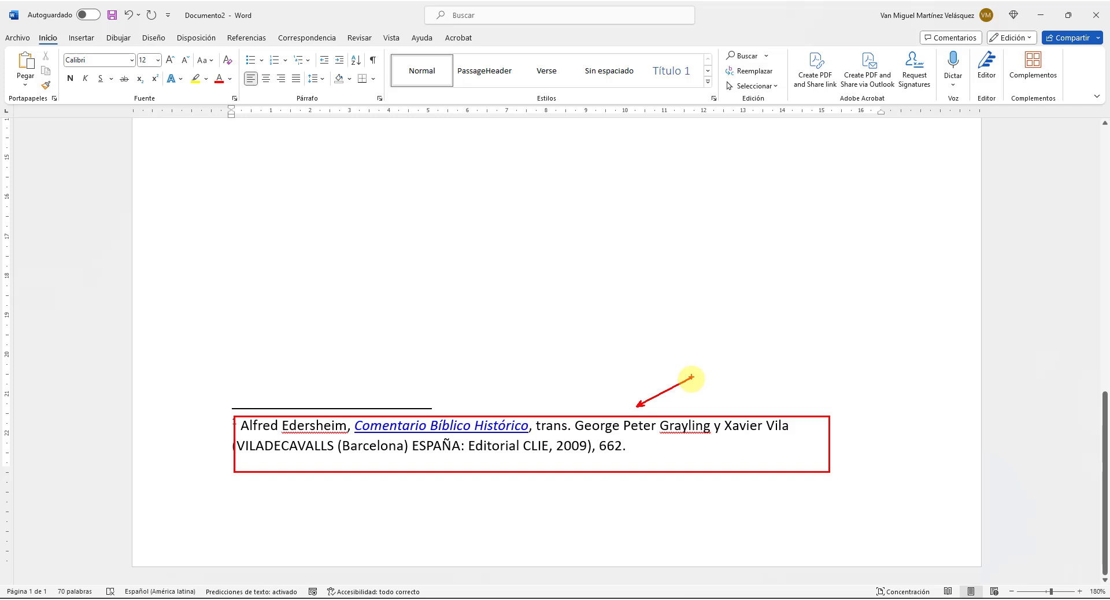
{"action": "key", "text": "Escape"}
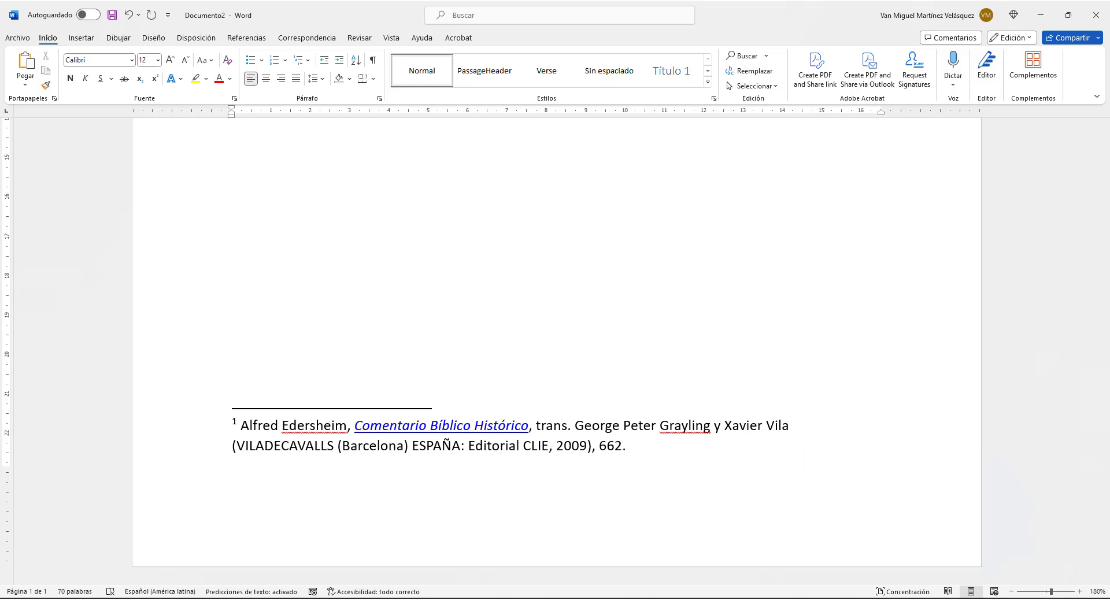
Switch to Acrobat and look through the bibliography and abbreviation pages of the Turabian format manual
{"action": "key", "text": "alt+Tab"}
{"action": "left_click_drag", "start_coordinate": [0, 113], "coordinate": [482, 71]}
{"action": "double_click", "coordinate": [483, 71]}
{"action": "left_click", "coordinate": [148, 21]}
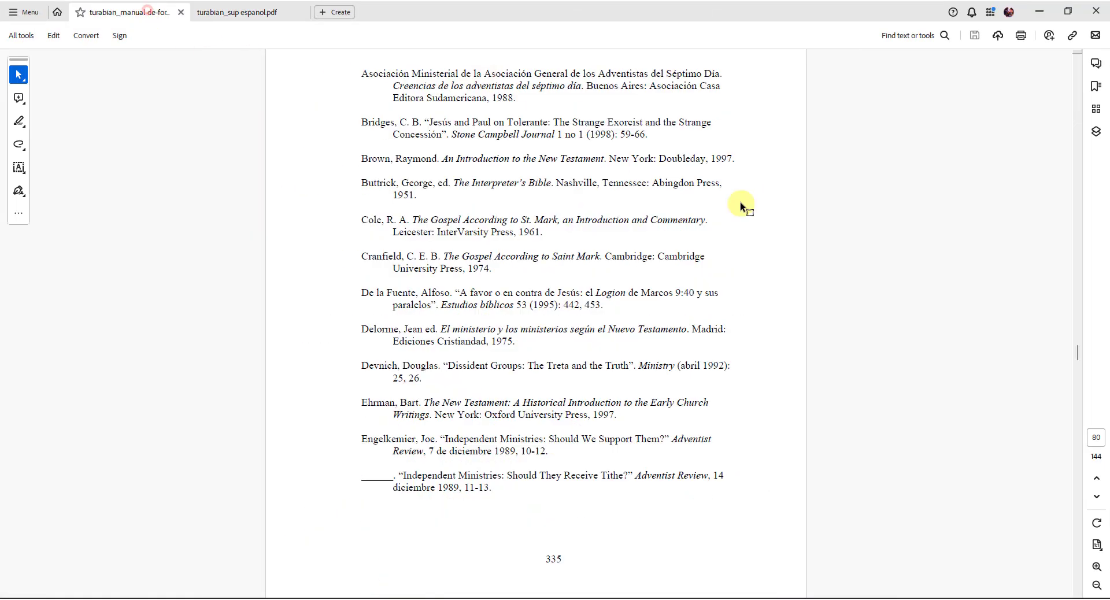
{"action": "scroll", "coordinate": [809, 265], "scroll_direction": "up", "scroll_amount": 8}
{"action": "left_click_drag", "start_coordinate": [1077, 352], "coordinate": [1070, 191]}
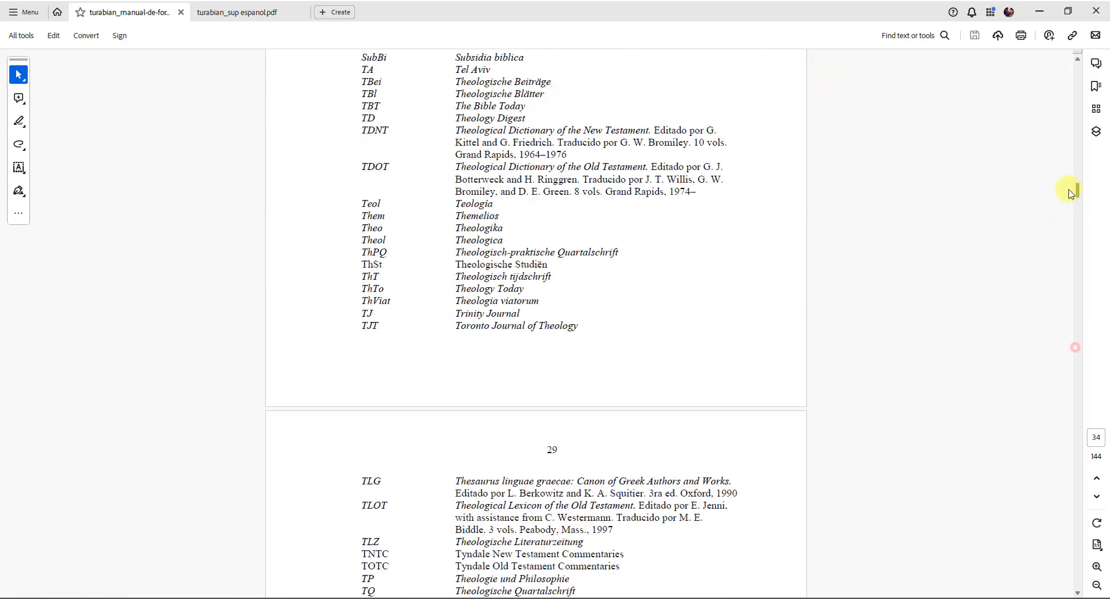
Review the bibliographic style rules and the examples for Bible commentaries, multi-volume books and editions in turabian_sup espanol.pdf
{"action": "left_click", "coordinate": [248, 12]}
{"action": "scroll", "coordinate": [833, 236], "scroll_direction": "down", "scroll_amount": 5}
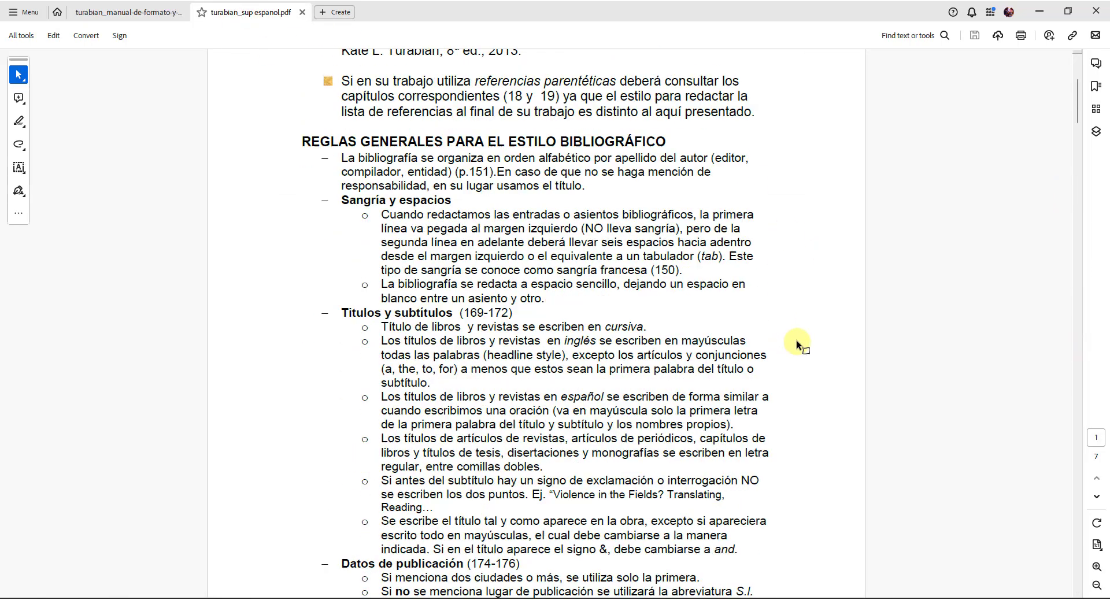
{"action": "left_click_drag", "start_coordinate": [1078, 106], "coordinate": [1043, 331]}
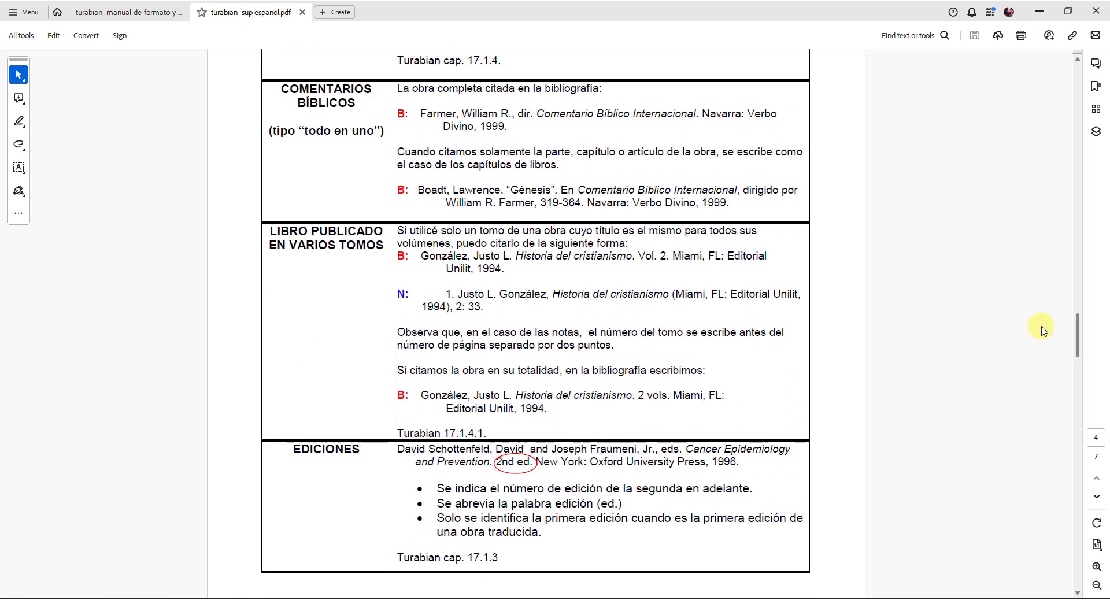
{"action": "scroll", "coordinate": [1006, 339], "scroll_direction": "down", "scroll_amount": 1}
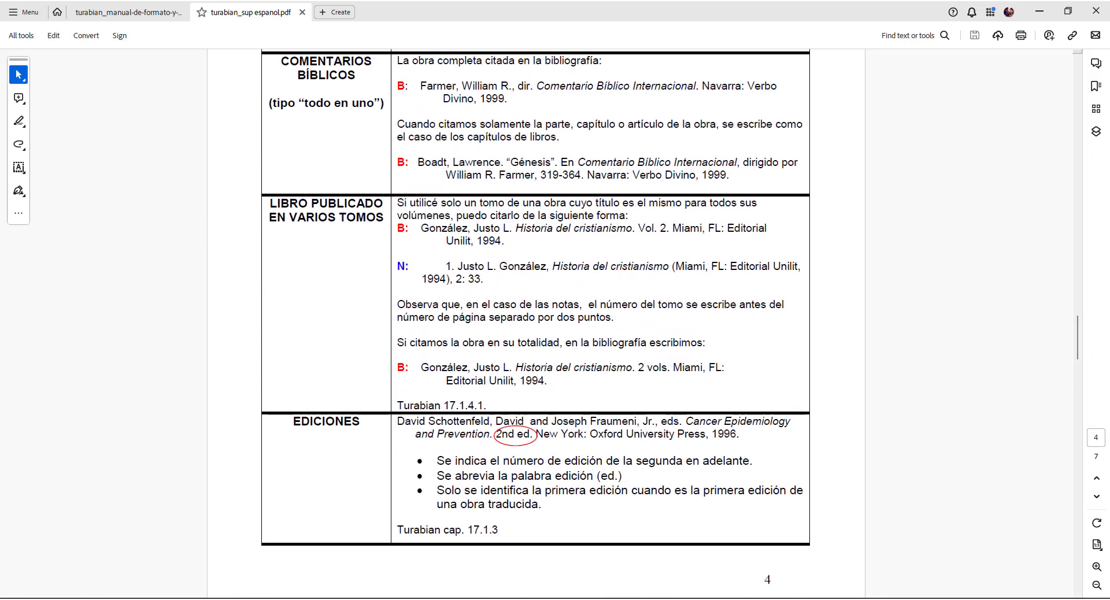
Switch back to Logos, open the program preferences and locate the Estilo de cita setting
{"action": "key", "text": "alt+Tab"}
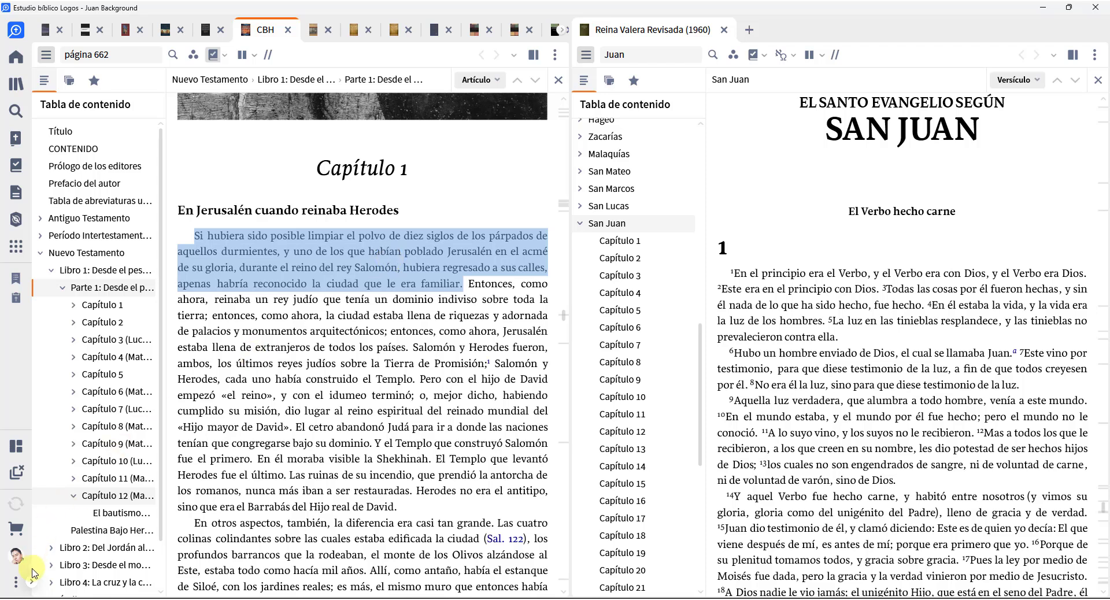
{"action": "left_click", "coordinate": [16, 583]}
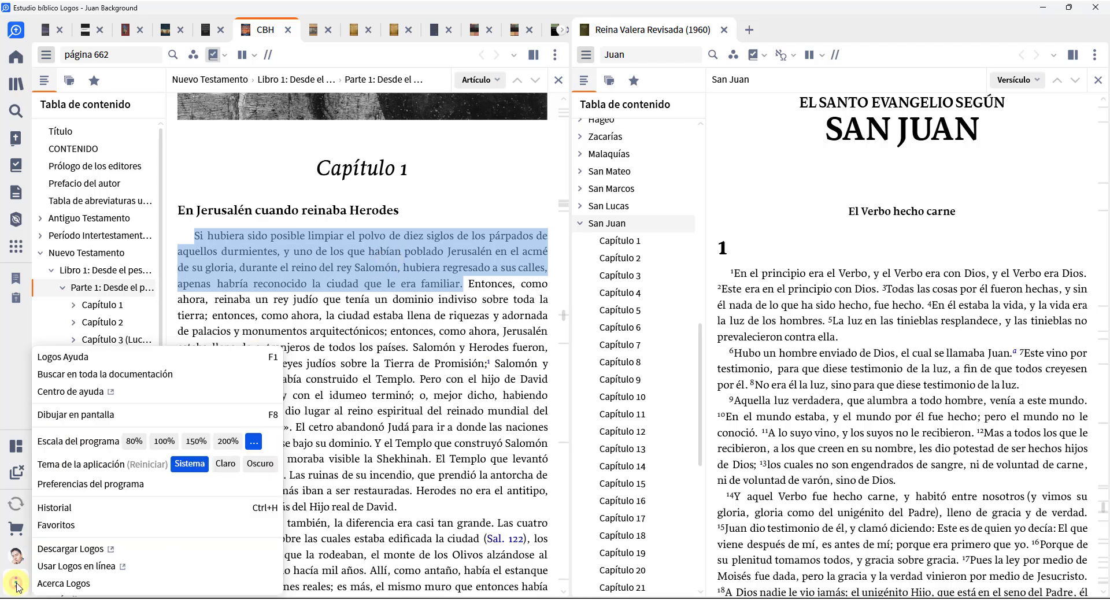
{"action": "left_click", "coordinate": [76, 489]}
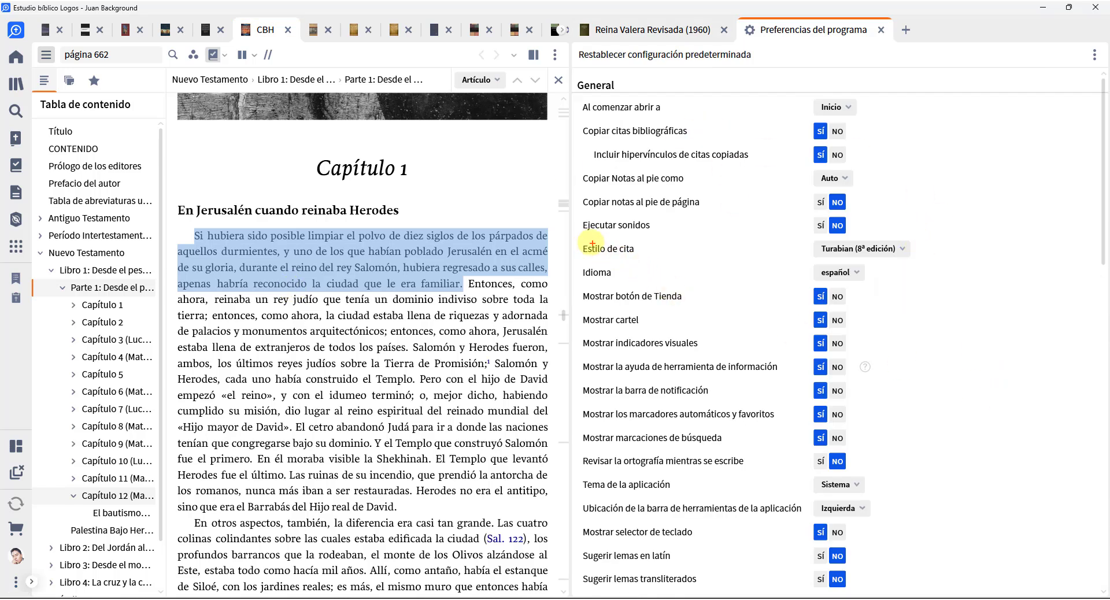
{"action": "mouse_move", "coordinate": [580, 238]}
{"action": "left_mouse_down"}
{"action": "mouse_move", "coordinate": [777, 260]}
{"action": "mouse_move", "coordinate": [941, 256]}
{"action": "left_mouse_up"}
{"action": "left_click_drag", "start_coordinate": [888, 234], "coordinate": [954, 197]}
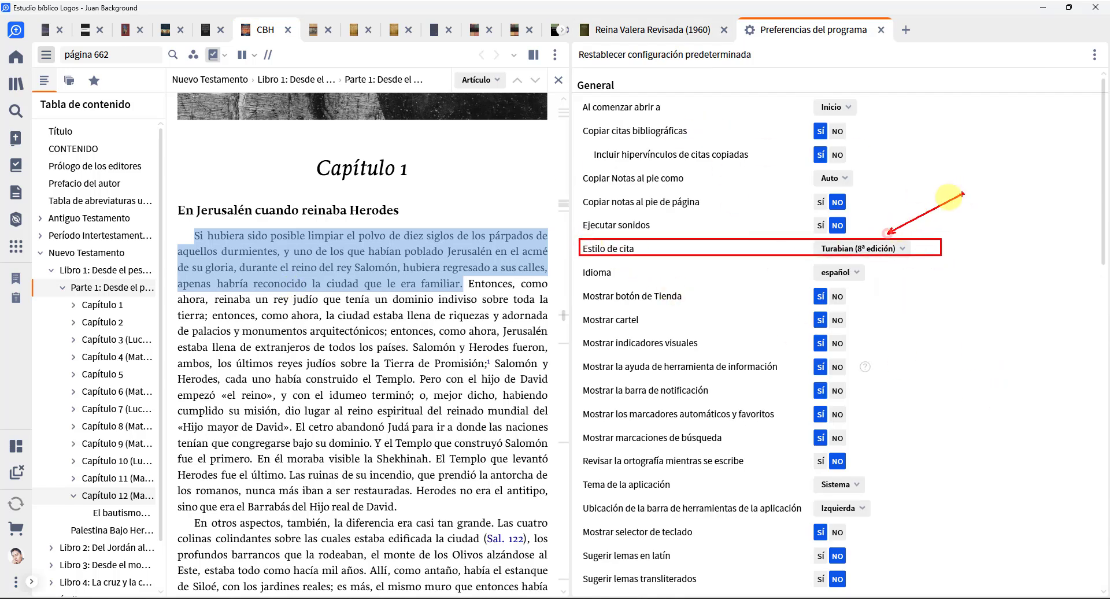
{"action": "key", "text": "Escape"}
Look through the available citation styles and choose Turabian (8ª edición)
{"action": "left_click", "coordinate": [902, 249]}
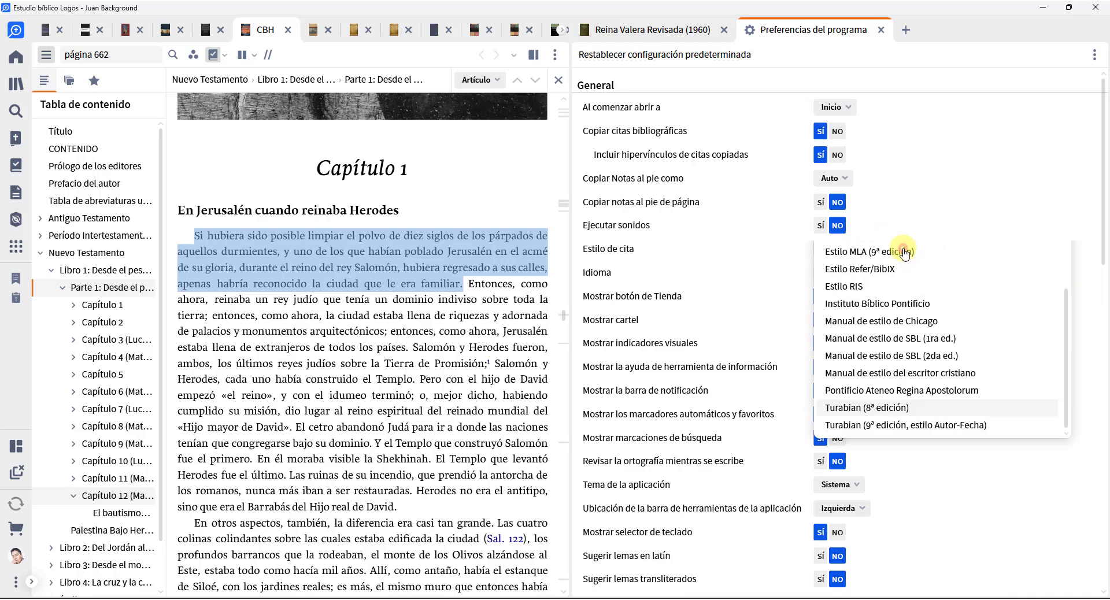
{"action": "left_click_drag", "start_coordinate": [1066, 399], "coordinate": [1064, 310]}
{"action": "scroll", "coordinate": [1063, 338], "scroll_direction": "down", "scroll_amount": 3}
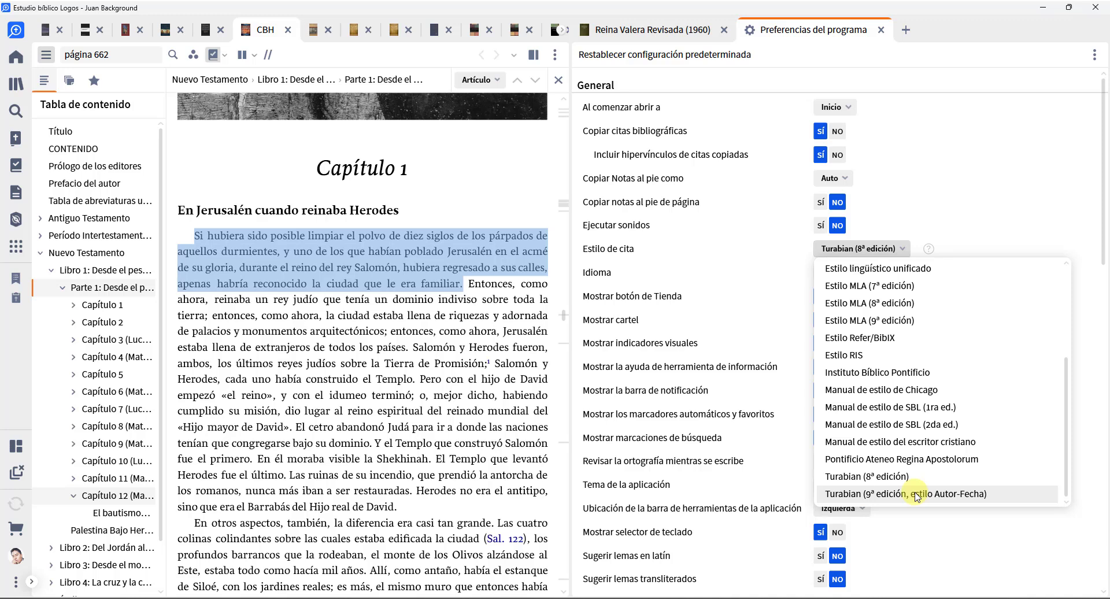
{"action": "left_click", "coordinate": [878, 481]}
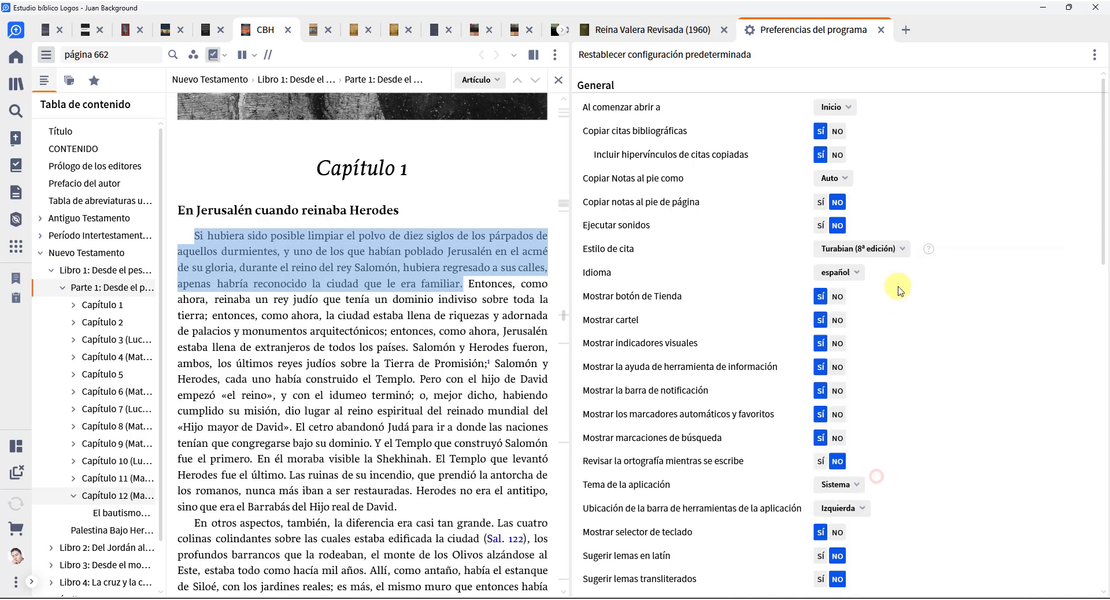
Open the JC:BRGS resource at section 6.5 and copy the introductory paragraph under PGM 101.1–3, up to "magicians"
{"action": "left_click", "coordinate": [313, 37]}
{"action": "left_click", "coordinate": [293, 99]}
{"action": "scroll", "coordinate": [422, 381], "scroll_direction": "down", "scroll_amount": 3}
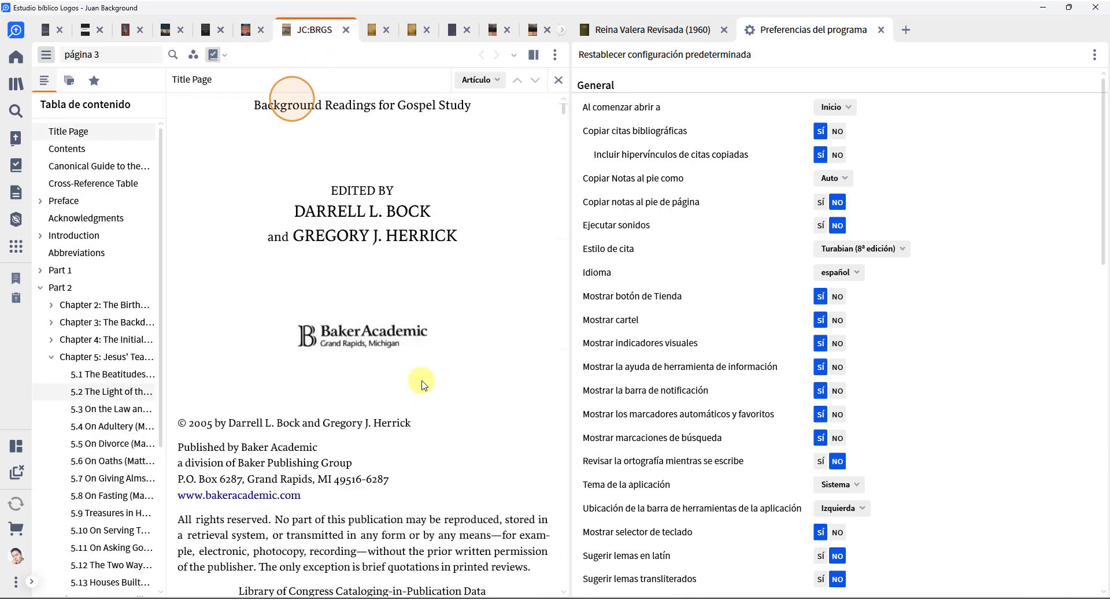
{"action": "left_click_drag", "start_coordinate": [565, 110], "coordinate": [584, 256]}
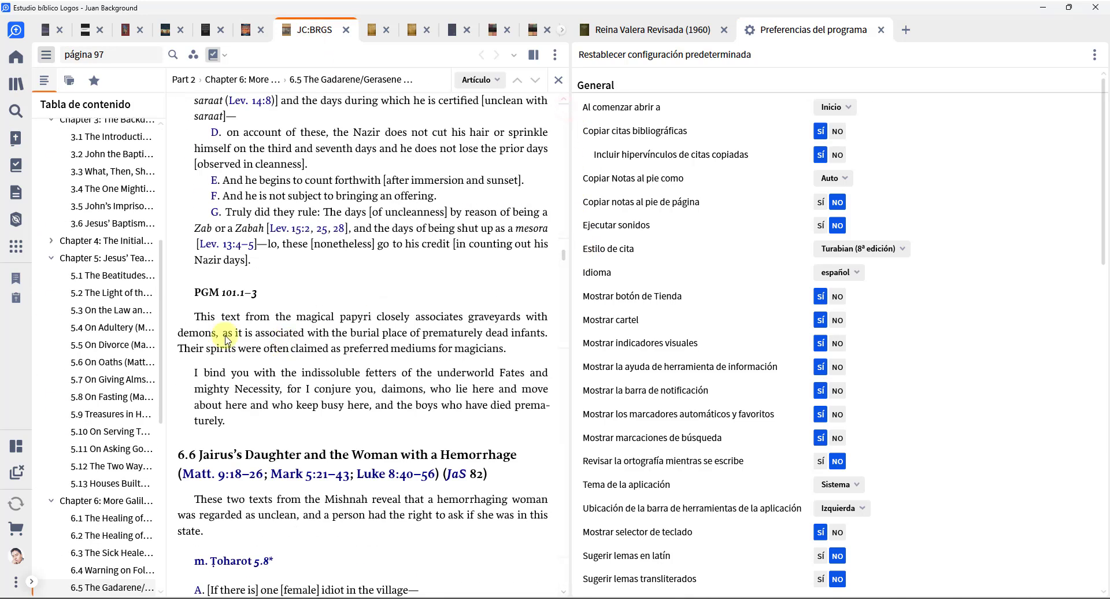
{"action": "left_click_drag", "start_coordinate": [195, 316], "coordinate": [505, 348]}
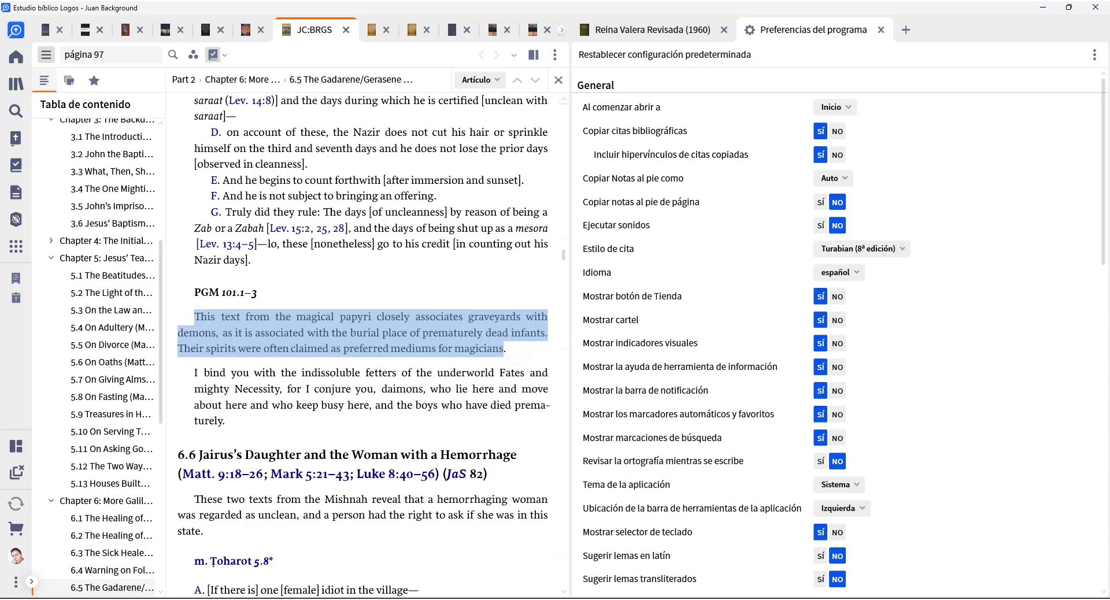
Switch to Word, add a "Def" line below the first quotation and paste the copied English passage beneath it
{"action": "key", "text": "alt+Tab"}
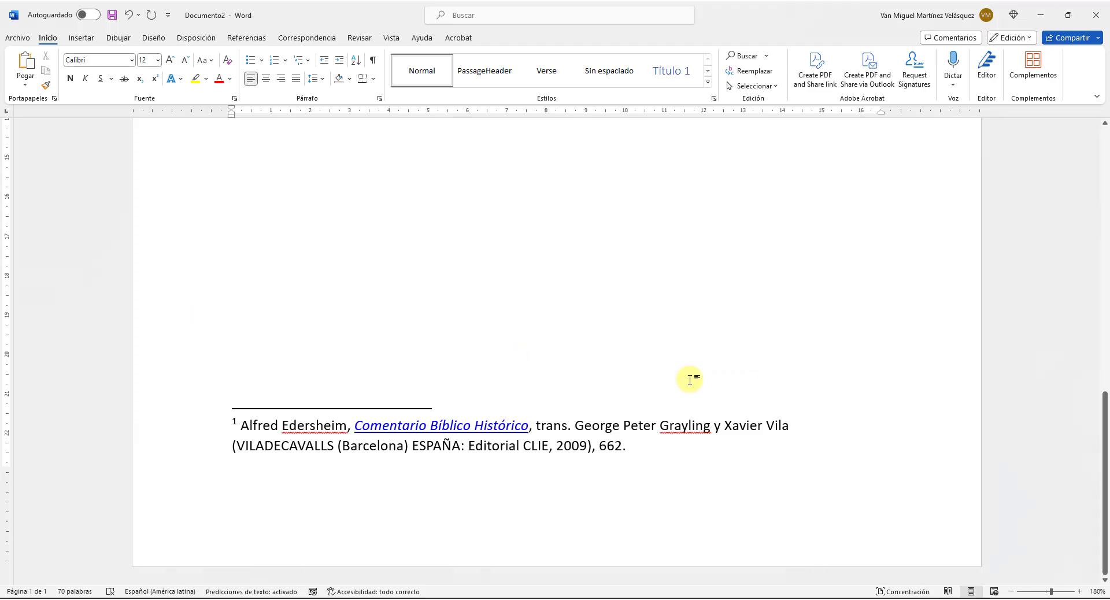
{"action": "scroll", "coordinate": [694, 382], "scroll_direction": "up", "scroll_amount": 5}
{"action": "key", "text": "Return"}
{"action": "key", "text": "Return"}
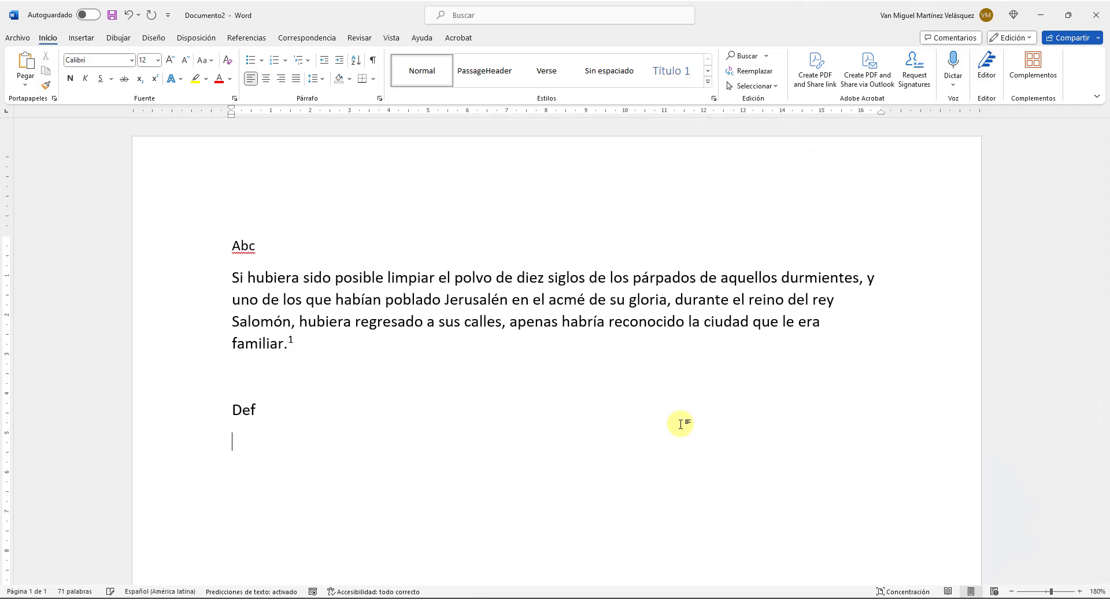
{"action": "key", "text": "ctrl+v"}
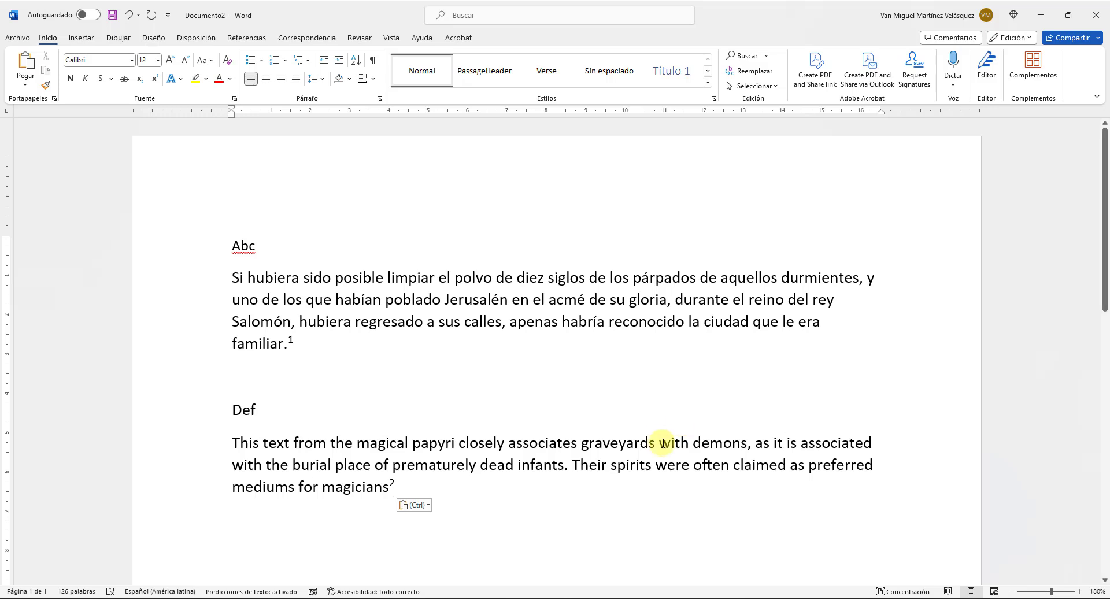
Examine the second footnote reference and its citation of Jesus in Context at the foot of the page
{"action": "scroll", "coordinate": [645, 451], "scroll_direction": "down", "scroll_amount": 2}
{"action": "left_click_drag", "start_coordinate": [383, 379], "coordinate": [555, 478]}
{"action": "scroll", "coordinate": [652, 456], "scroll_direction": "down", "scroll_amount": 10}
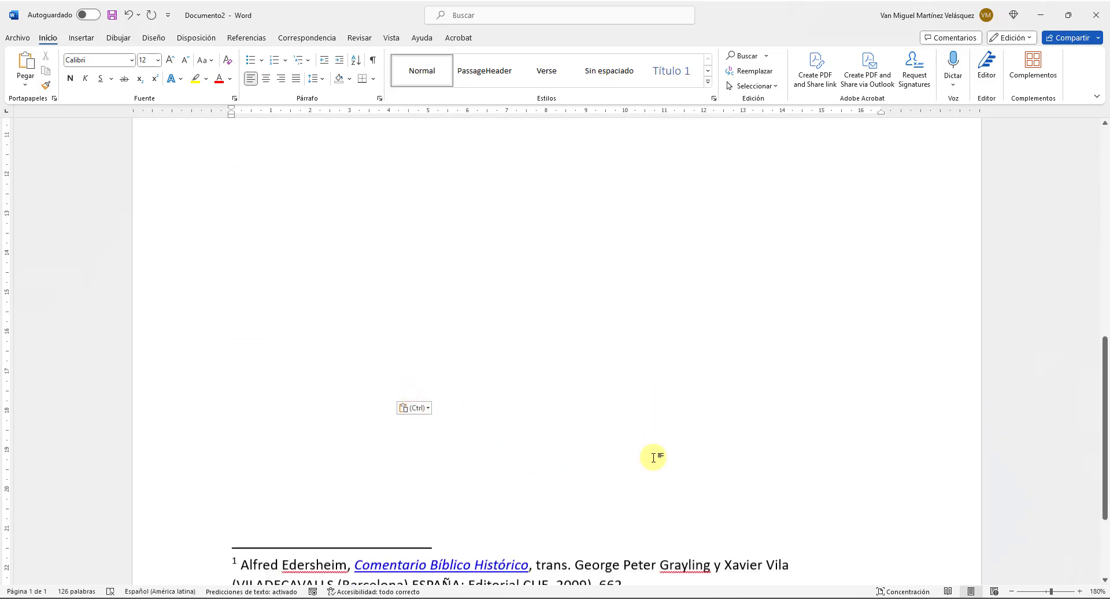
{"action": "left_click_drag", "start_coordinate": [220, 410], "coordinate": [883, 473]}
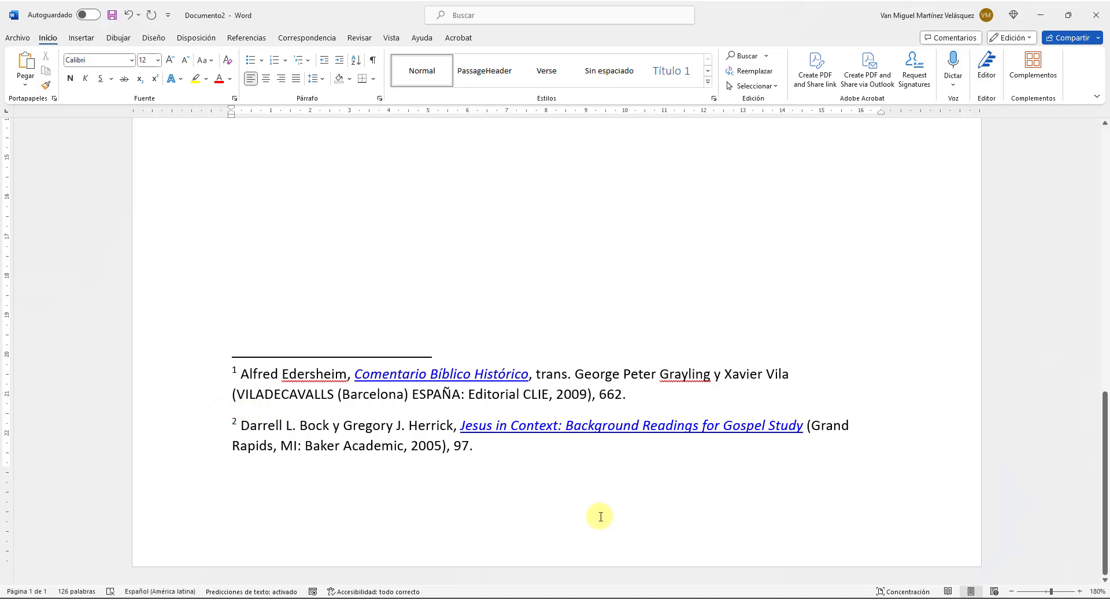
{"action": "mouse_move", "coordinate": [215, 409]}
{"action": "left_mouse_down"}
{"action": "mouse_move", "coordinate": [795, 485]}
{"action": "mouse_move", "coordinate": [866, 470]}
{"action": "left_mouse_up"}
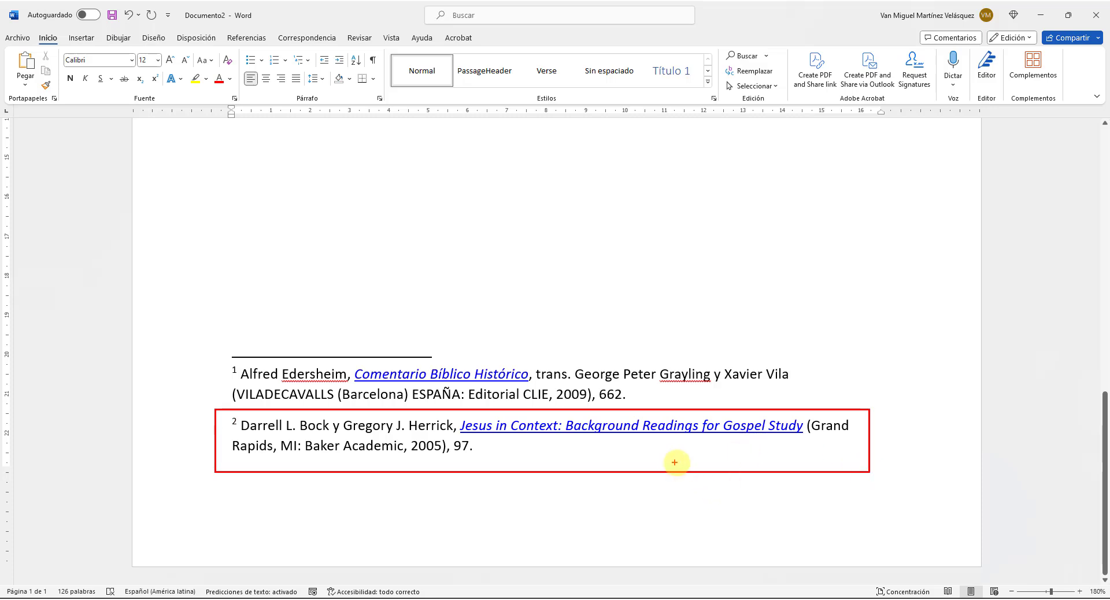
Switch to Acrobat and examine the bibliography example under "LIBRO PUBLICADO EN VARIOS TOMOS" in turabian_sup espanol.pdf
{"action": "key", "text": "Escape"}
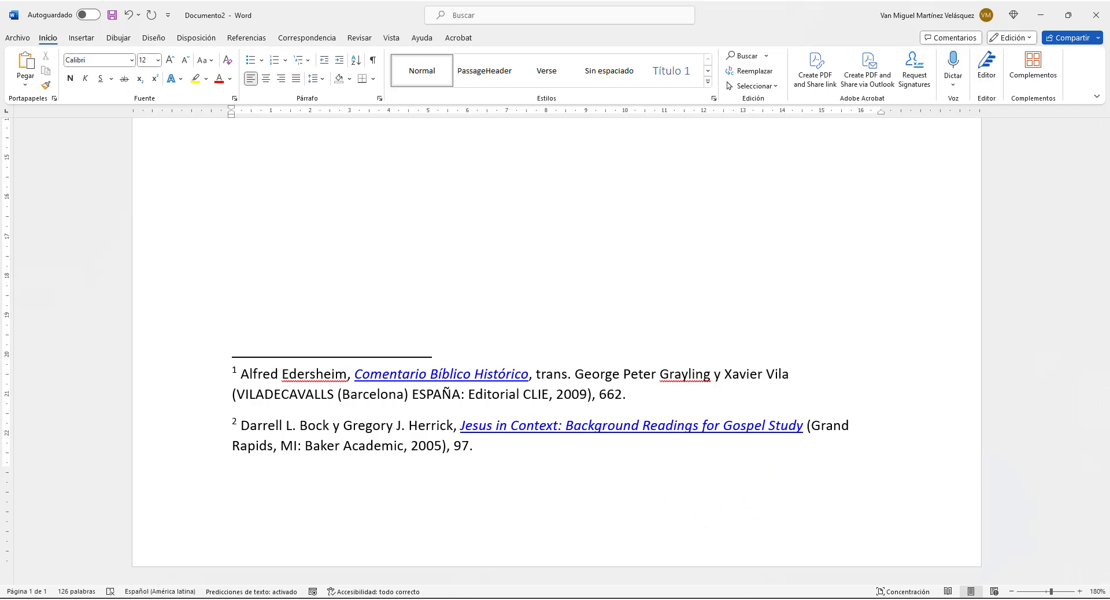
{"action": "key", "text": "alt+Tab"}
{"action": "scroll", "coordinate": [632, 327], "scroll_direction": "down", "scroll_amount": 1}
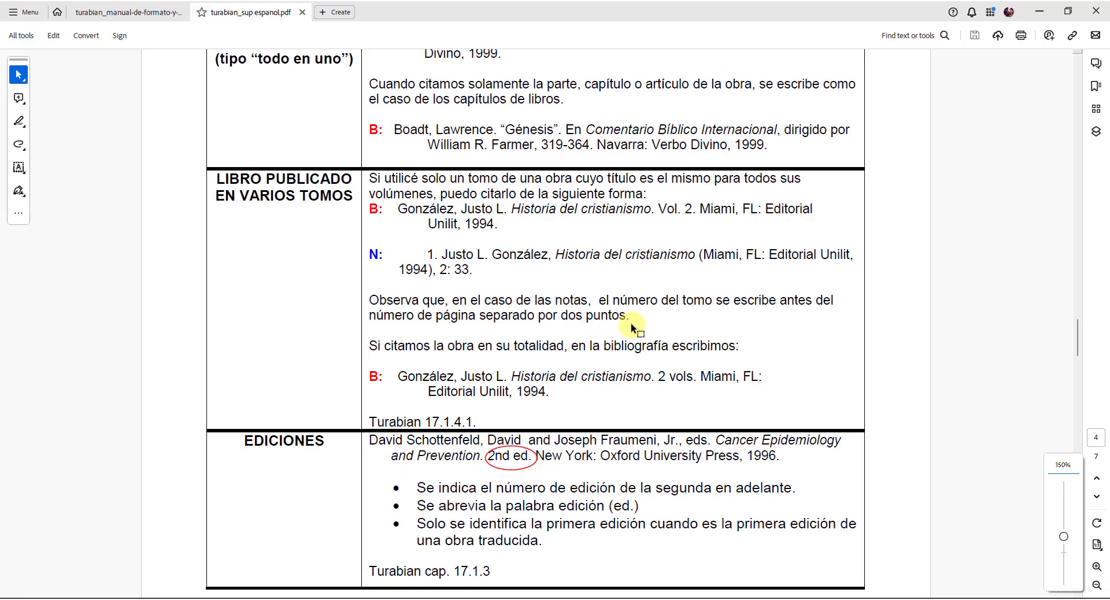
{"action": "scroll", "coordinate": [631, 323], "scroll_direction": "up", "scroll_amount": 3}
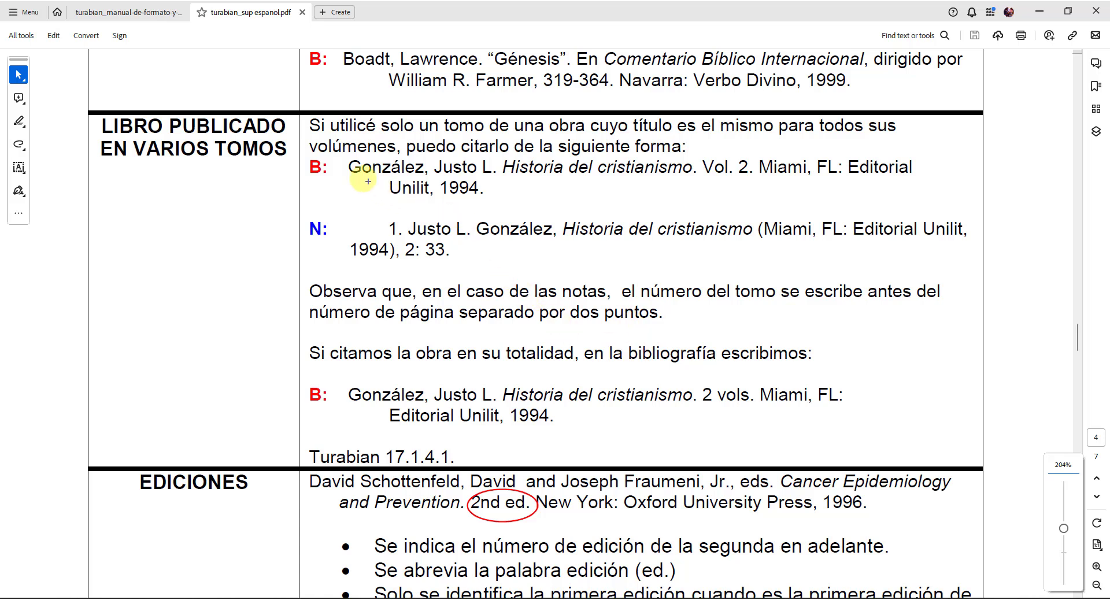
{"action": "left_click_drag", "start_coordinate": [326, 155], "coordinate": [917, 222]}
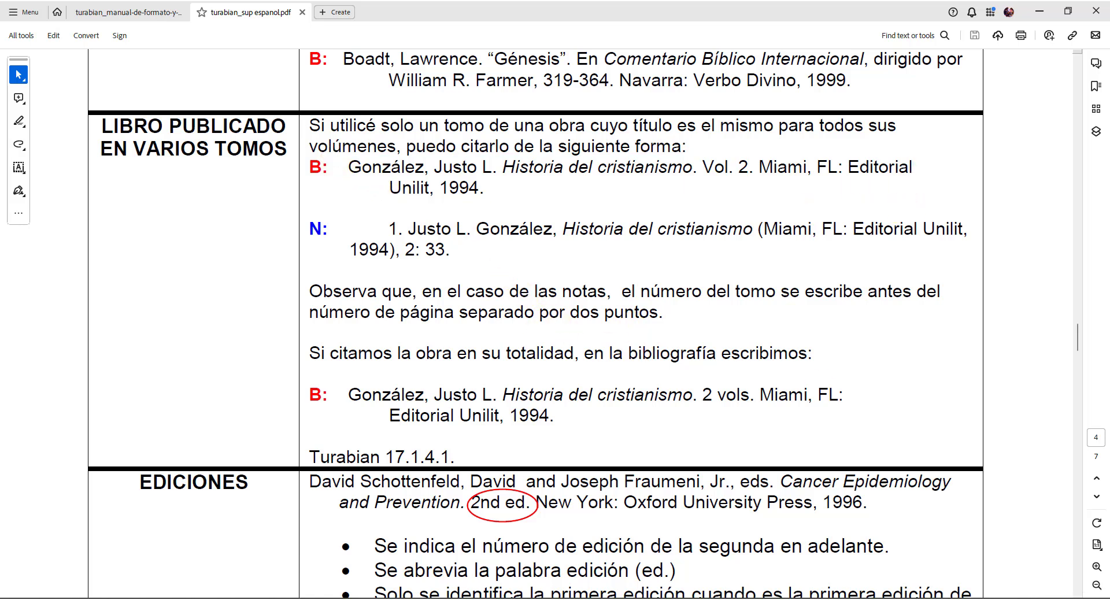
Switch to Logos, open Historia del Cristianismo, Tomo 2, and copy the first paragraph under "Jorge Calixto y su 'sincretismo'"
{"action": "key", "text": "alt+Tab"}
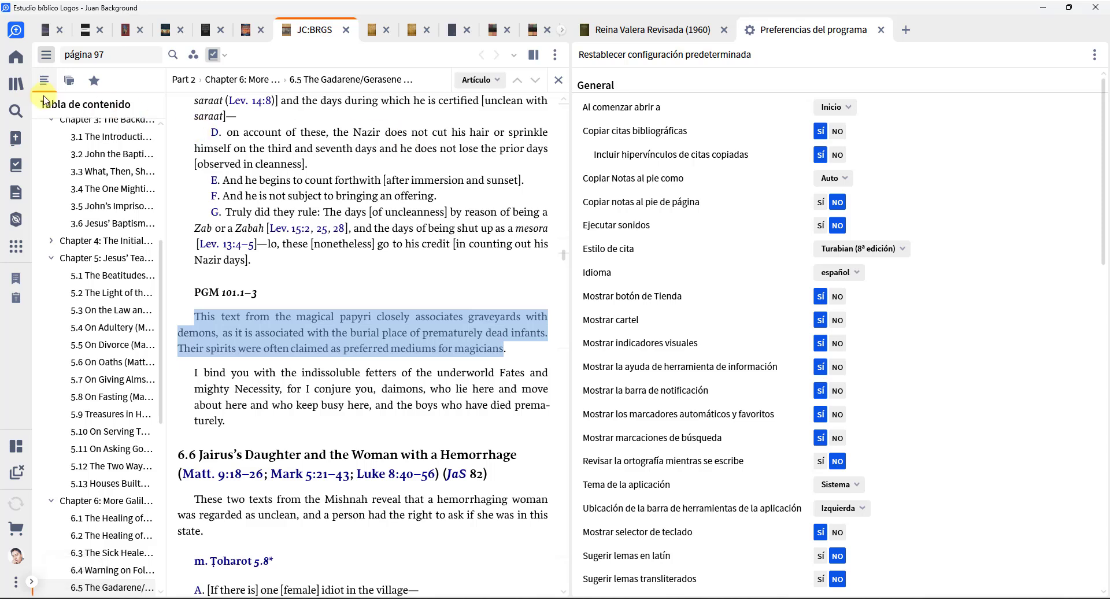
{"action": "left_click", "coordinate": [22, 88]}
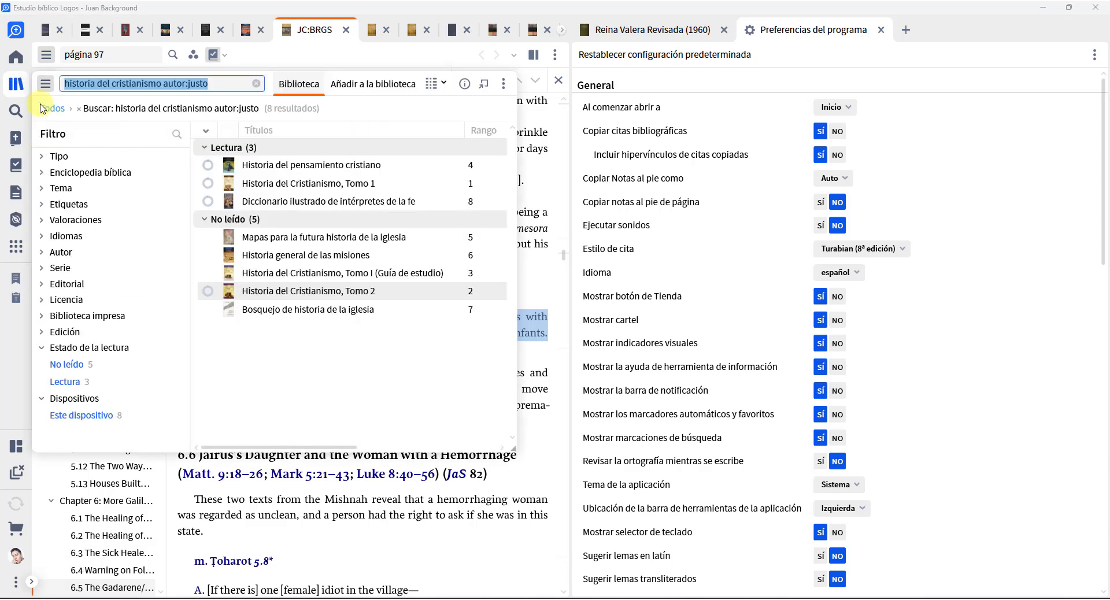
{"action": "left_click", "coordinate": [354, 292]}
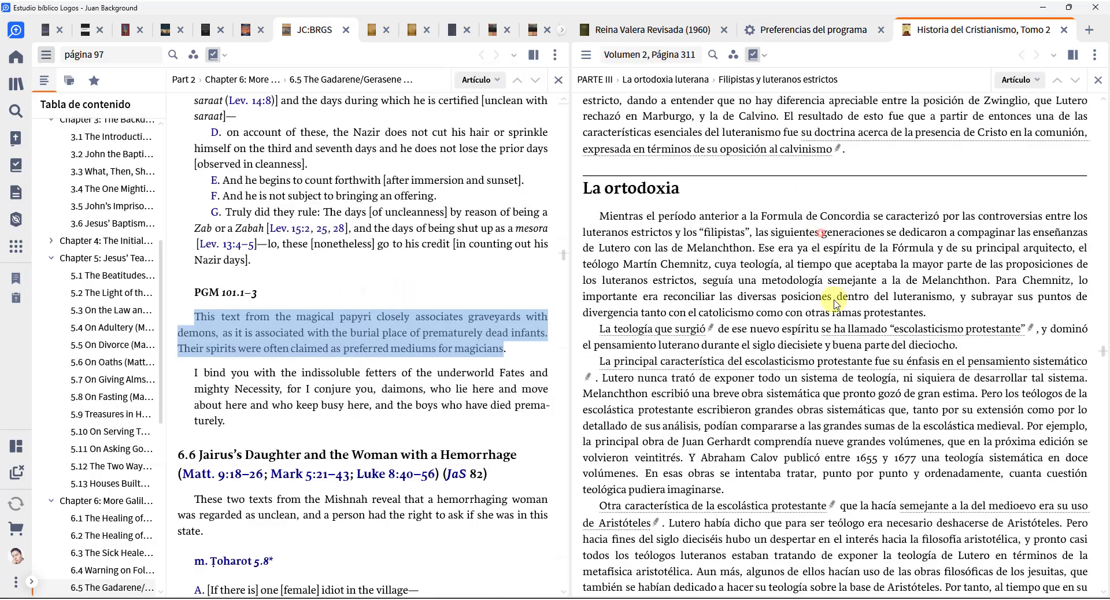
{"action": "scroll", "coordinate": [836, 304], "scroll_direction": "down", "scroll_amount": 10}
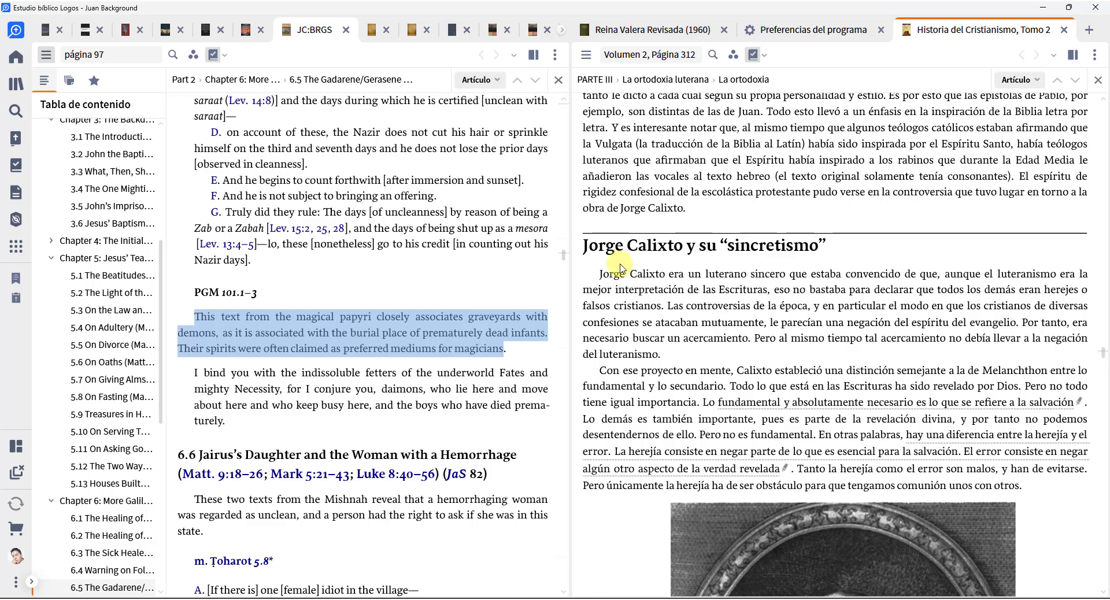
{"action": "left_click_drag", "start_coordinate": [599, 272], "coordinate": [670, 354]}
{"action": "key", "text": "ctrl+c"}
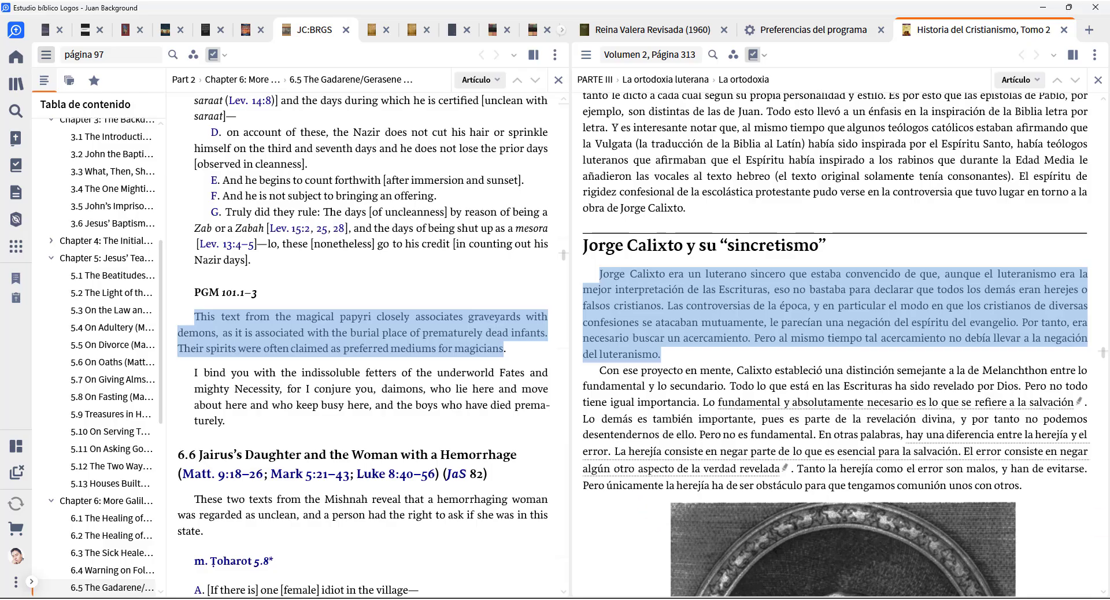
Switch to Word, add an "Ef" line below the second quotation and paste the copied Jorge Calixto paragraph beneath it
{"action": "key", "text": "alt+Tab"}
{"action": "scroll", "coordinate": [468, 323], "scroll_direction": "up", "scroll_amount": 7}
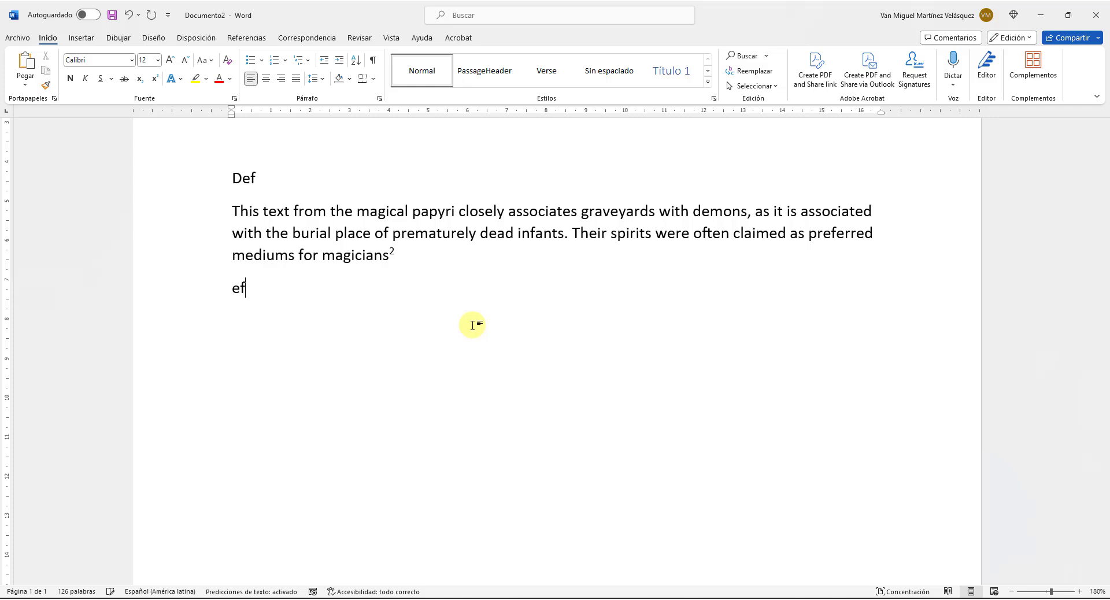
{"action": "key", "text": "ctrl+v"}
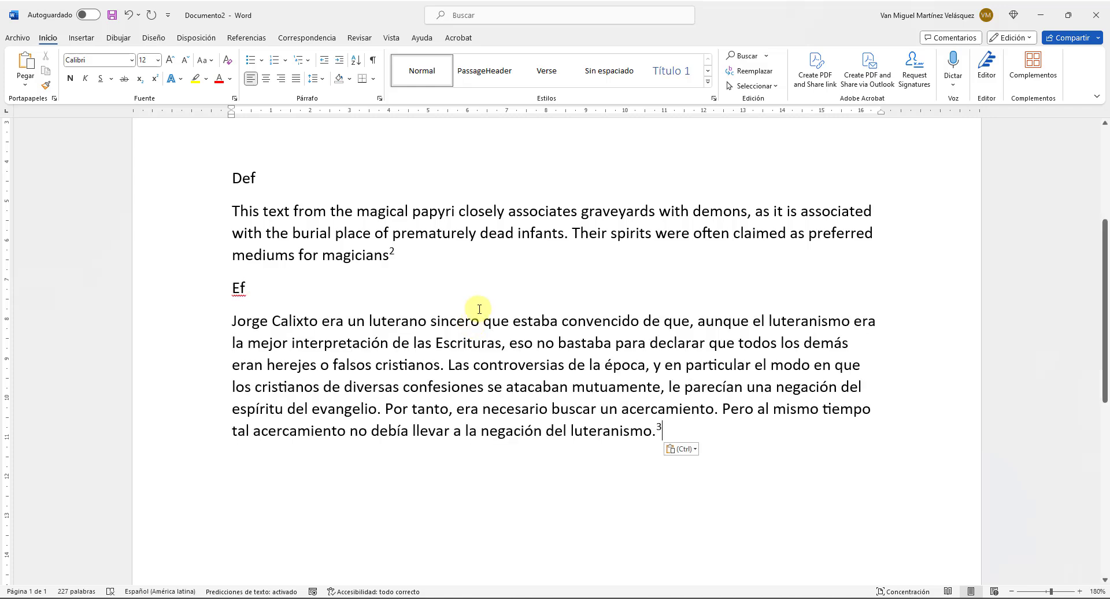
Examine the third footnote's citation of Historia del cristianismo: Tomo 2 at the foot of the page
{"action": "scroll", "coordinate": [514, 307], "scroll_direction": "down", "scroll_amount": 7}
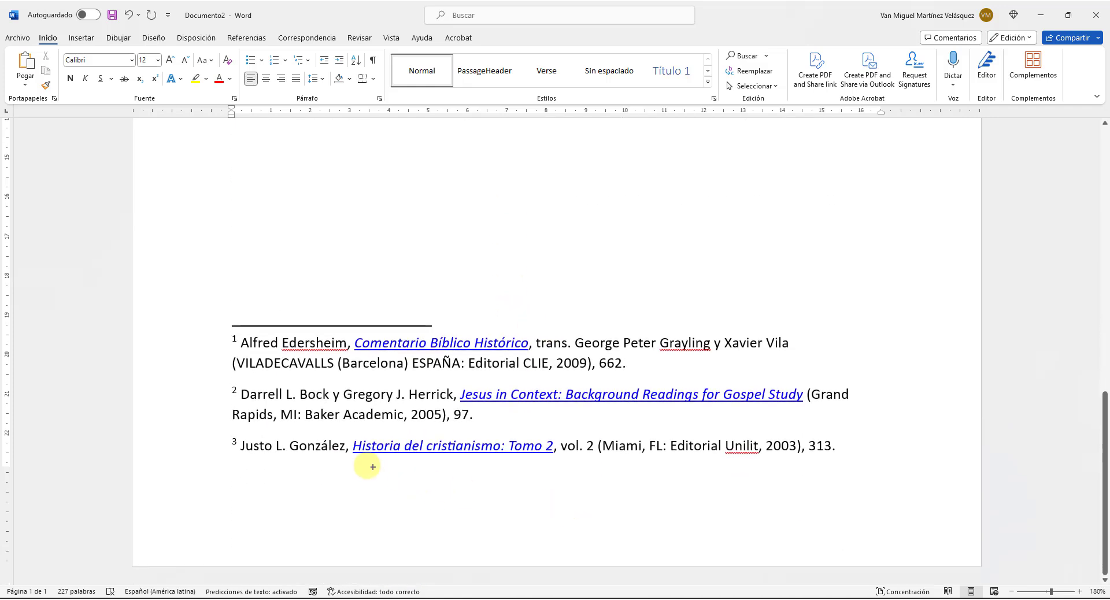
{"action": "mouse_move", "coordinate": [218, 429]}
{"action": "left_mouse_down"}
{"action": "mouse_move", "coordinate": [665, 471]}
{"action": "mouse_move", "coordinate": [870, 466]}
{"action": "left_mouse_up"}
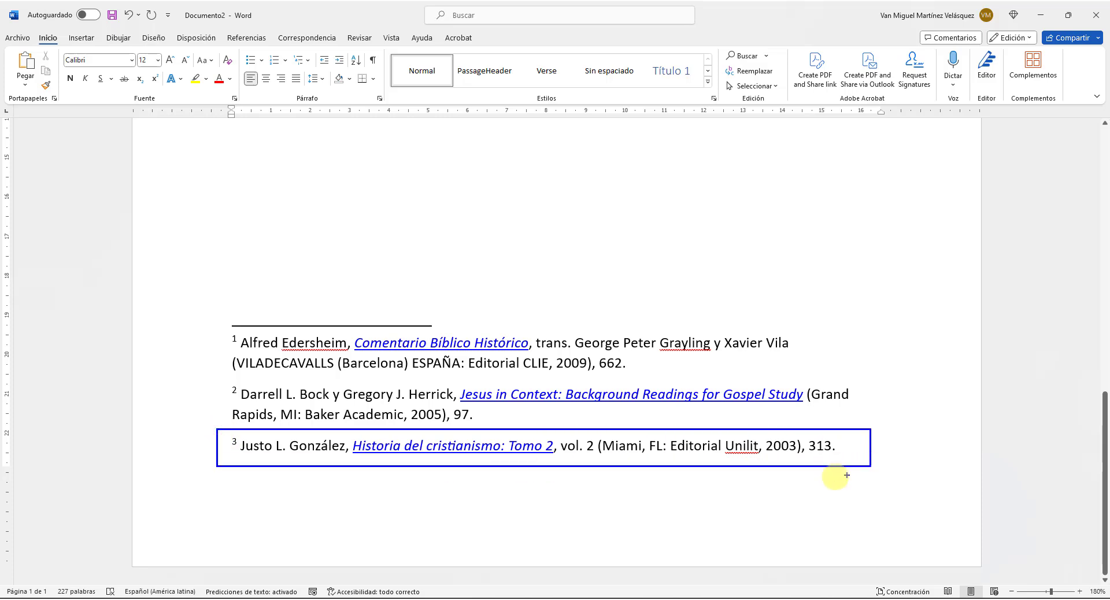
{"action": "left_click_drag", "start_coordinate": [638, 471], "coordinate": [677, 517]}
{"action": "right_click", "coordinate": [662, 501]}
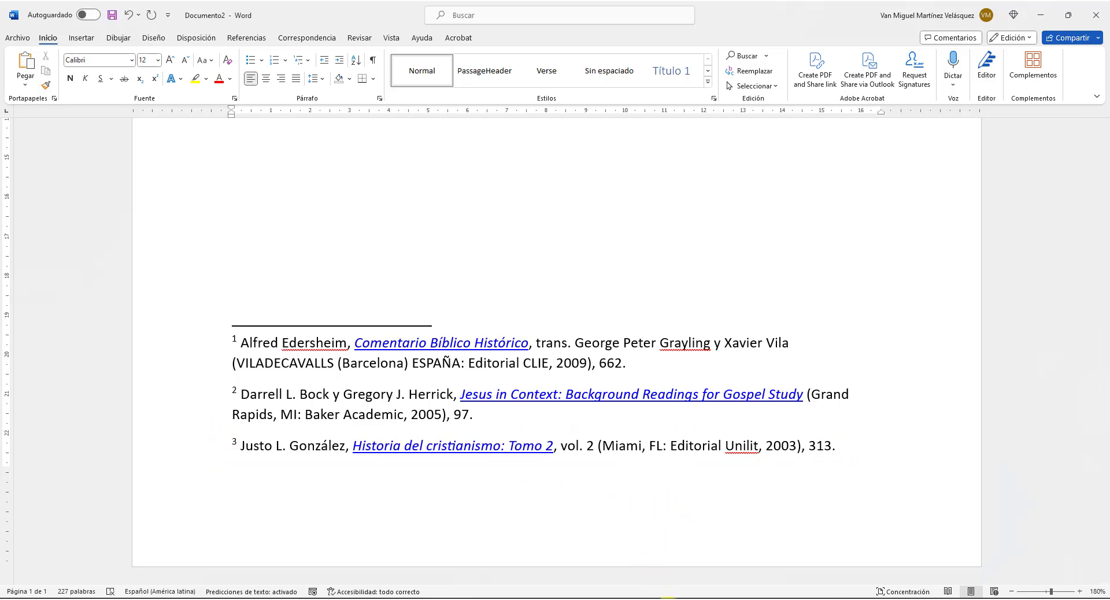
Switch to Acrobat, shrink the Turabian guide's window, set its zoom to 150% and place it just above Word's third footnote
{"action": "mouse_move", "coordinate": [668, 593]}
{"action": "left_click", "coordinate": [710, 560]}
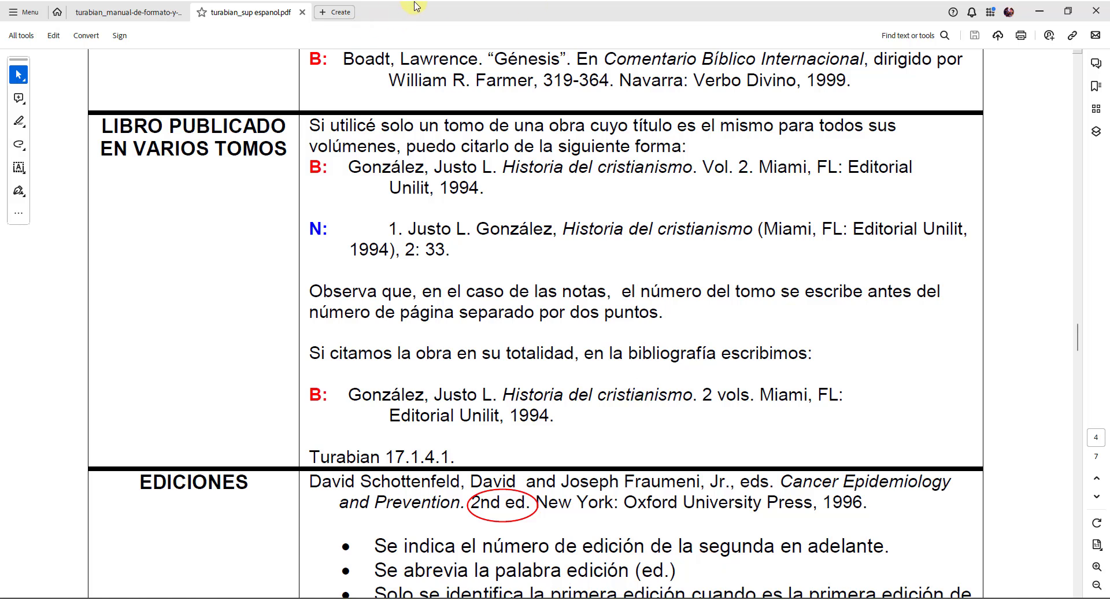
{"action": "left_click", "coordinate": [1067, 11]}
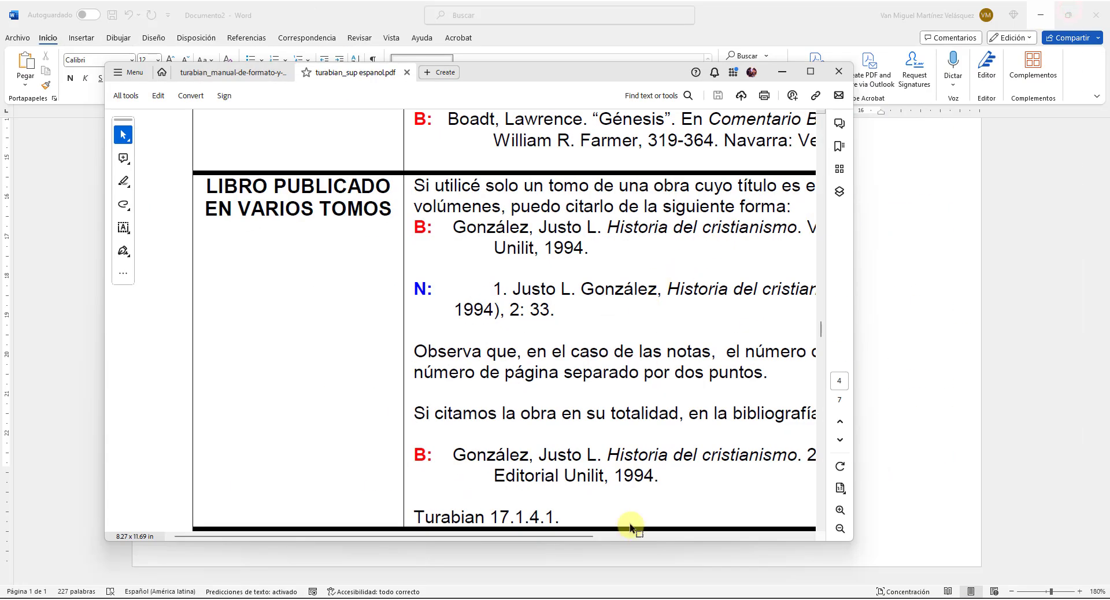
{"action": "scroll", "coordinate": [696, 518], "scroll_direction": "down", "scroll_amount": 3}
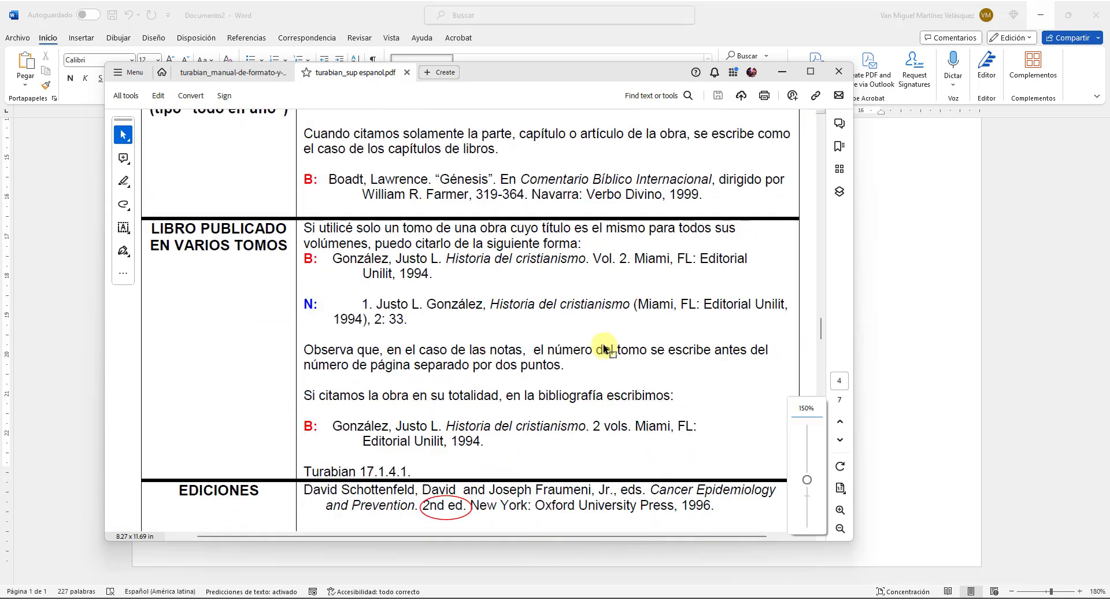
{"action": "left_click_drag", "start_coordinate": [547, 64], "coordinate": [540, 146]}
{"action": "left_click_drag", "start_coordinate": [537, 153], "coordinate": [535, 46]}
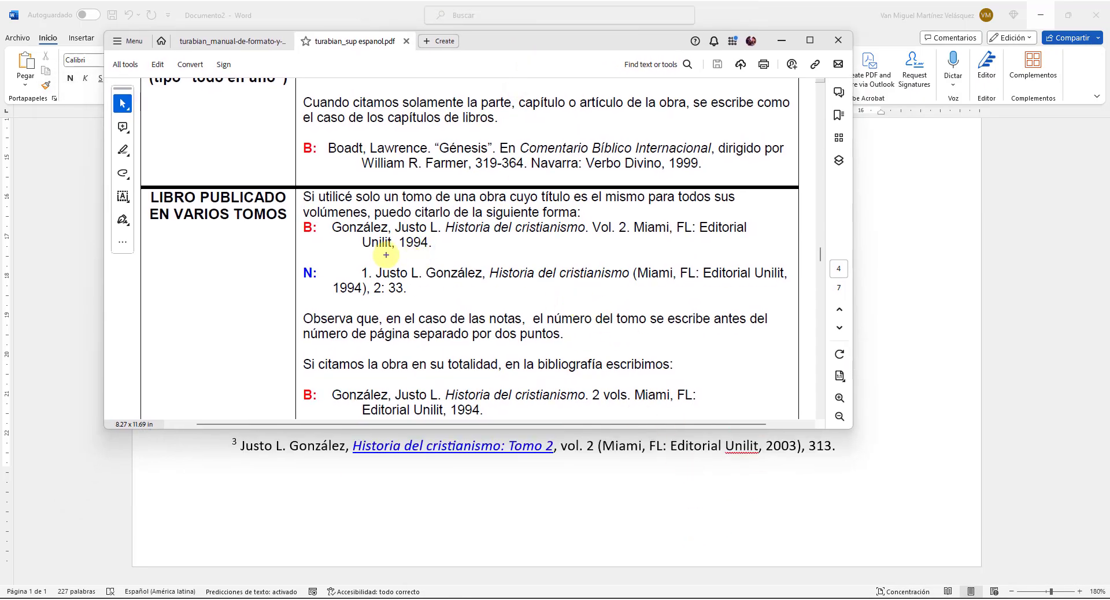
Examine the bibliography (B) and note (N) labels of the multi-volume book examples in the Turabian guide
{"action": "mouse_move", "coordinate": [294, 216]}
{"action": "left_mouse_down"}
{"action": "mouse_move", "coordinate": [321, 241]}
{"action": "mouse_move", "coordinate": [222, 345]}
{"action": "left_mouse_up"}
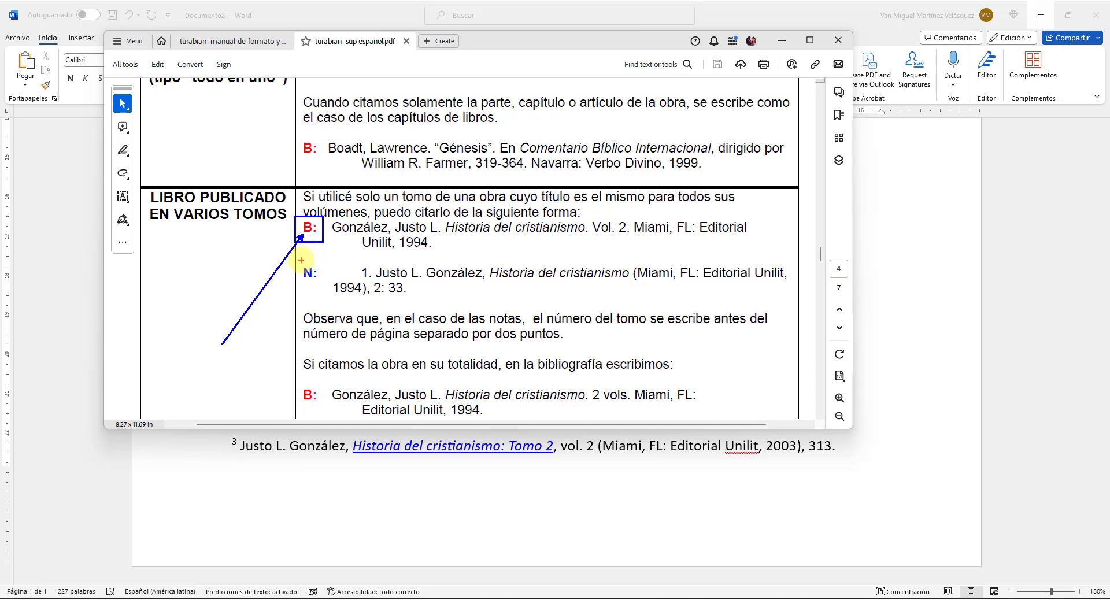
{"action": "mouse_move", "coordinate": [296, 263]}
{"action": "left_mouse_down"}
{"action": "mouse_move", "coordinate": [321, 285]}
{"action": "mouse_move", "coordinate": [280, 292]}
{"action": "mouse_move", "coordinate": [222, 344]}
{"action": "left_mouse_up"}
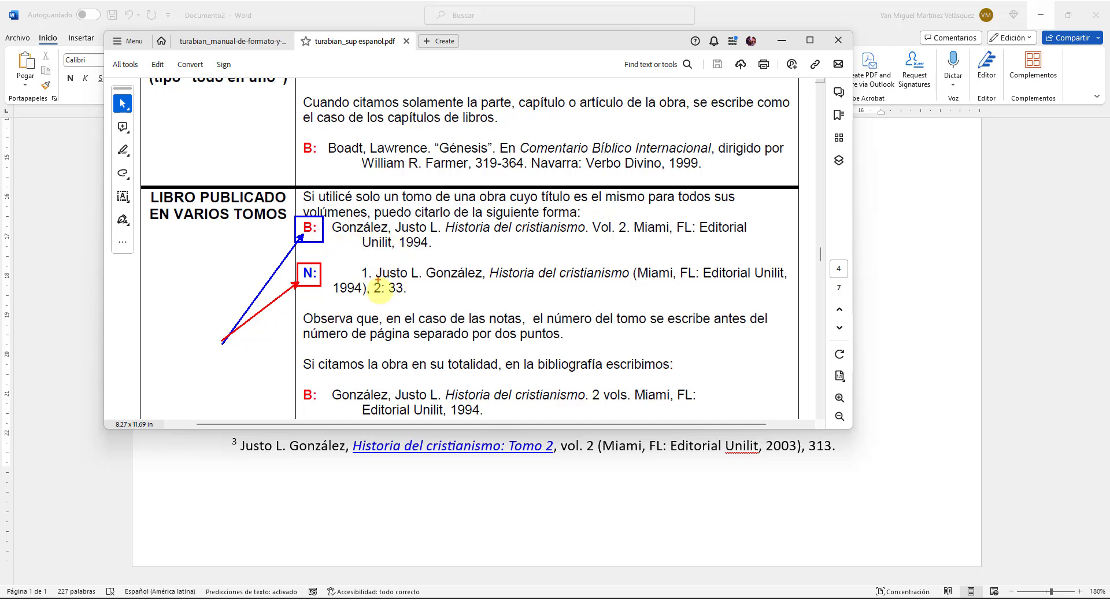
{"action": "key", "text": "Escape"}
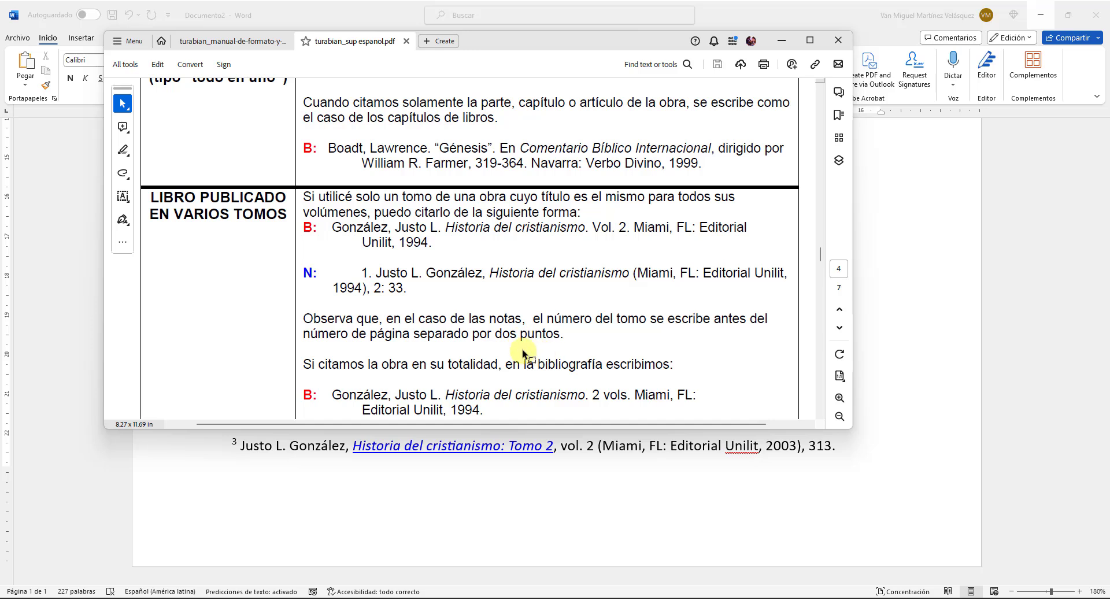
{"action": "key", "text": "ctrl+2"}
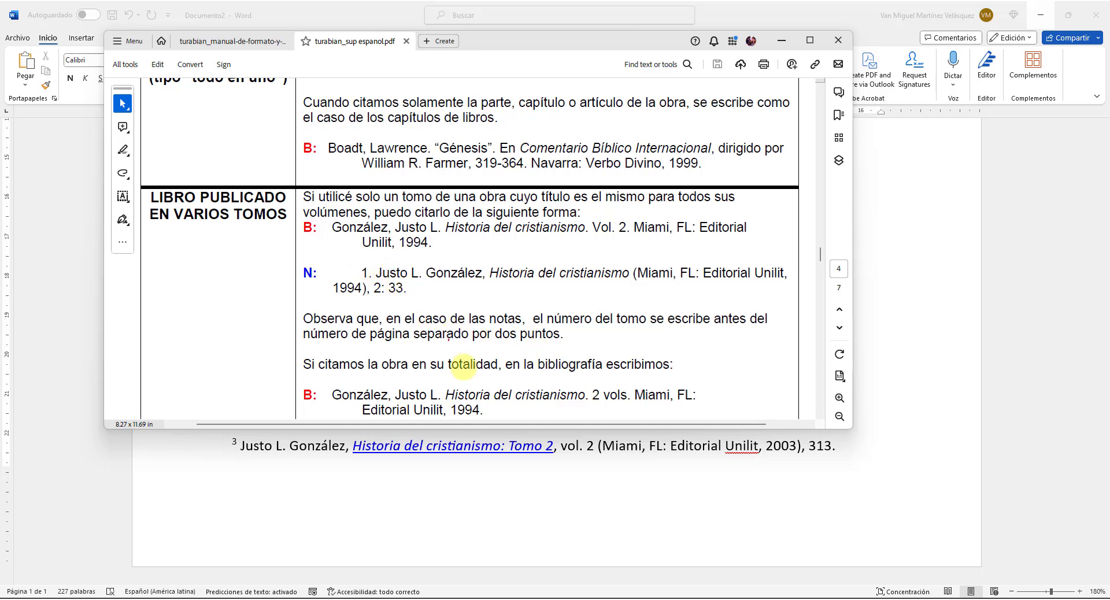
Compare the author, title, volume, publication details and page in the third footnote with the guide's multi-volume note example
{"action": "left_click_drag", "start_coordinate": [234, 437], "coordinate": [350, 460]}
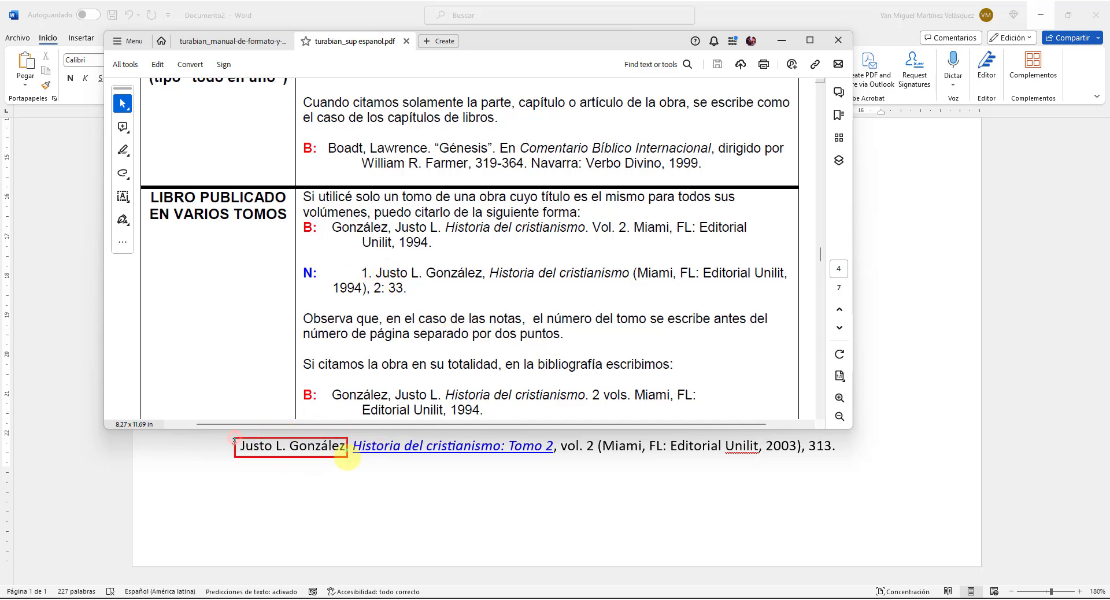
{"action": "mouse_move", "coordinate": [374, 263]}
{"action": "left_mouse_down"}
{"action": "mouse_move", "coordinate": [398, 283]}
{"action": "mouse_move", "coordinate": [489, 283]}
{"action": "left_mouse_up"}
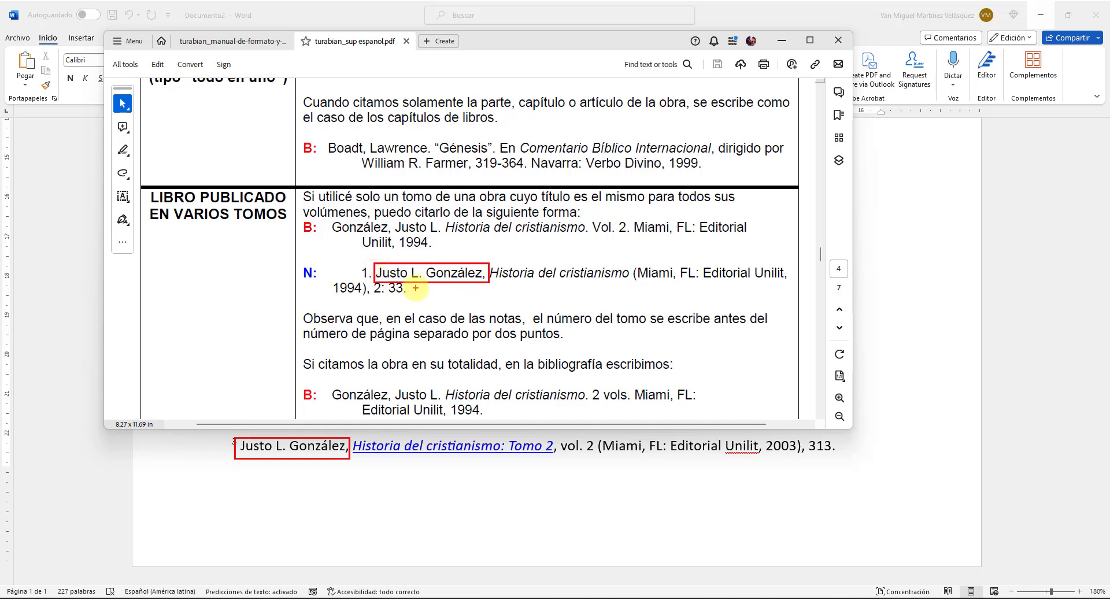
{"action": "left_click_drag", "start_coordinate": [415, 286], "coordinate": [328, 423]}
{"action": "mouse_move", "coordinate": [489, 258]}
{"action": "left_mouse_down"}
{"action": "mouse_move", "coordinate": [569, 287]}
{"action": "mouse_move", "coordinate": [633, 286]}
{"action": "left_mouse_up"}
{"action": "left_click_drag", "start_coordinate": [351, 440], "coordinate": [558, 461]}
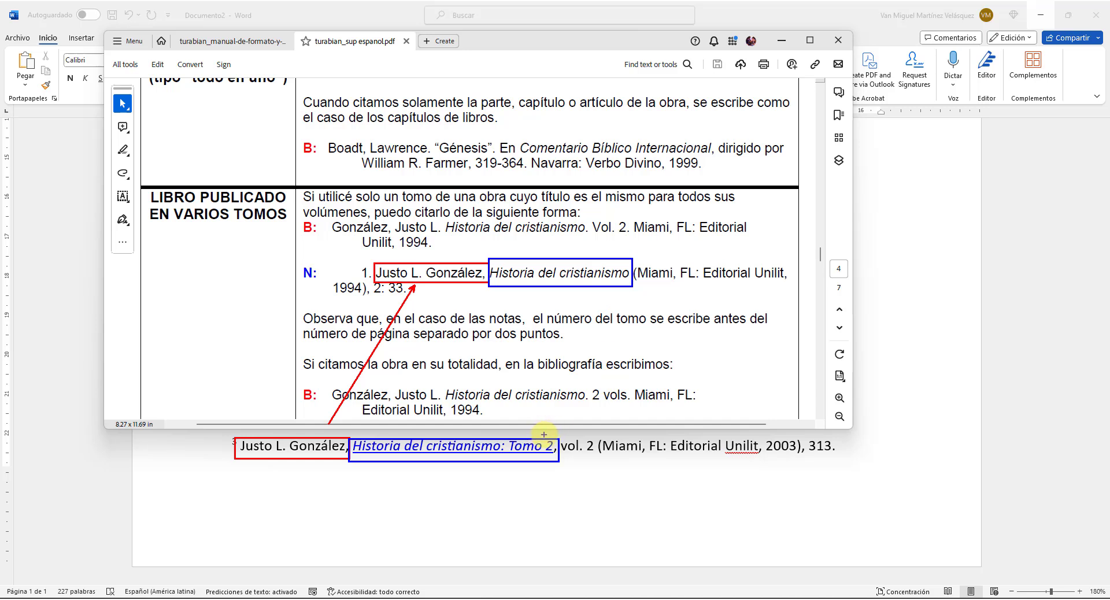
{"action": "left_click_drag", "start_coordinate": [558, 435], "coordinate": [597, 460]}
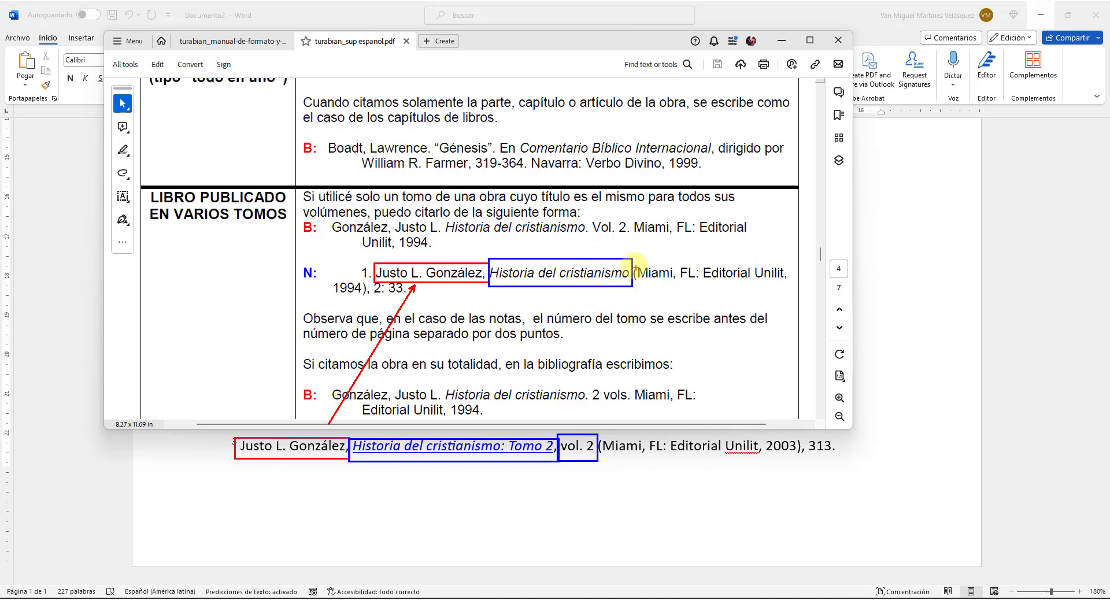
{"action": "left_click_drag", "start_coordinate": [633, 265], "coordinate": [807, 286]}
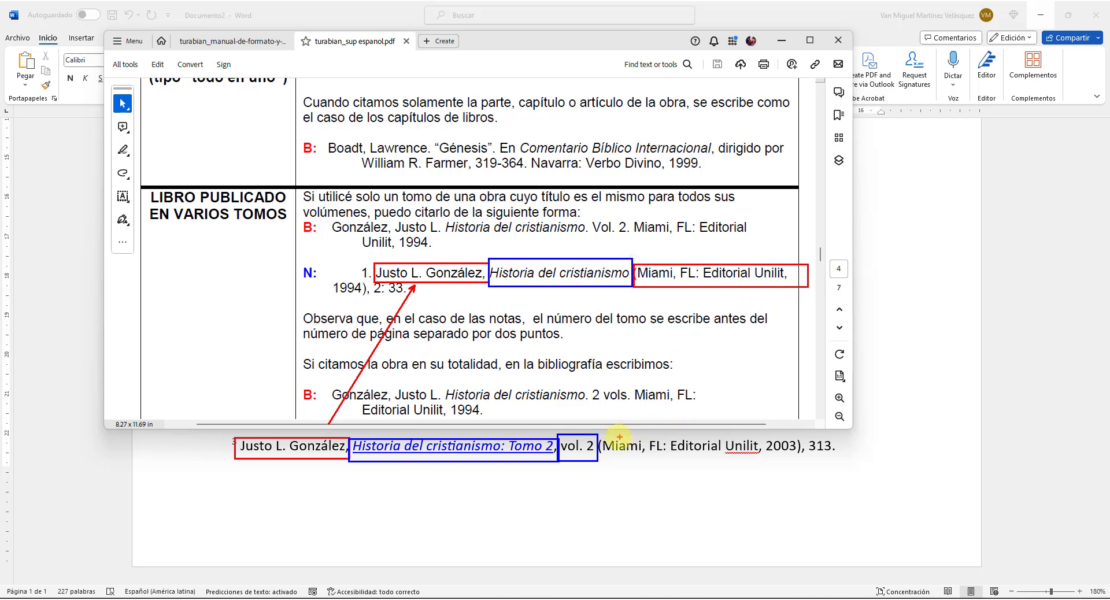
{"action": "mouse_move", "coordinate": [603, 434]}
{"action": "left_mouse_down"}
{"action": "mouse_move", "coordinate": [648, 460]}
{"action": "mouse_move", "coordinate": [798, 458]}
{"action": "left_mouse_up"}
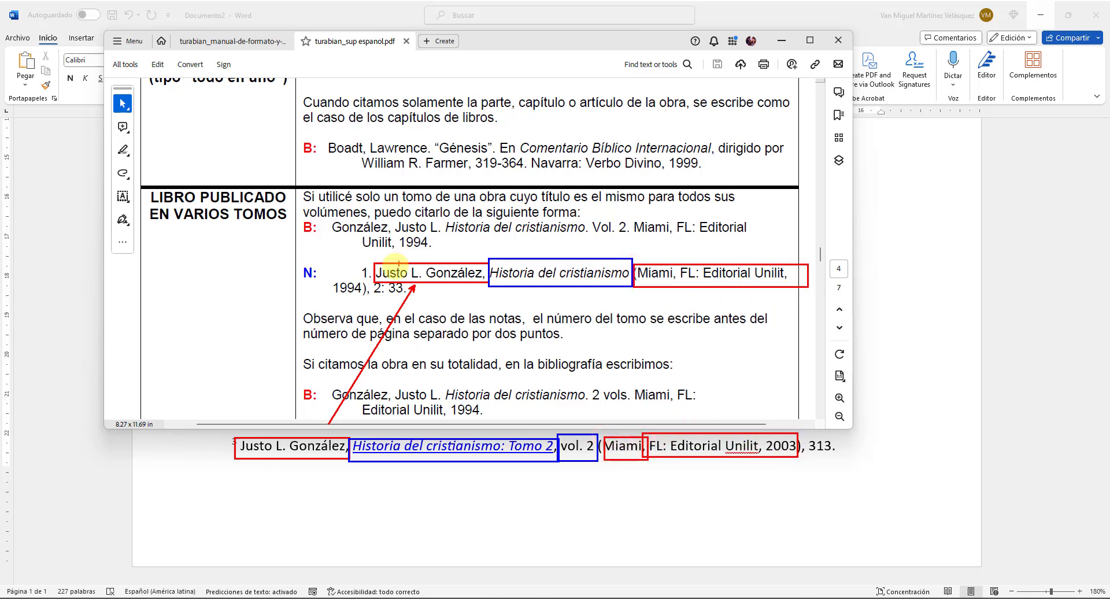
{"action": "left_click_drag", "start_coordinate": [328, 278], "coordinate": [365, 297]}
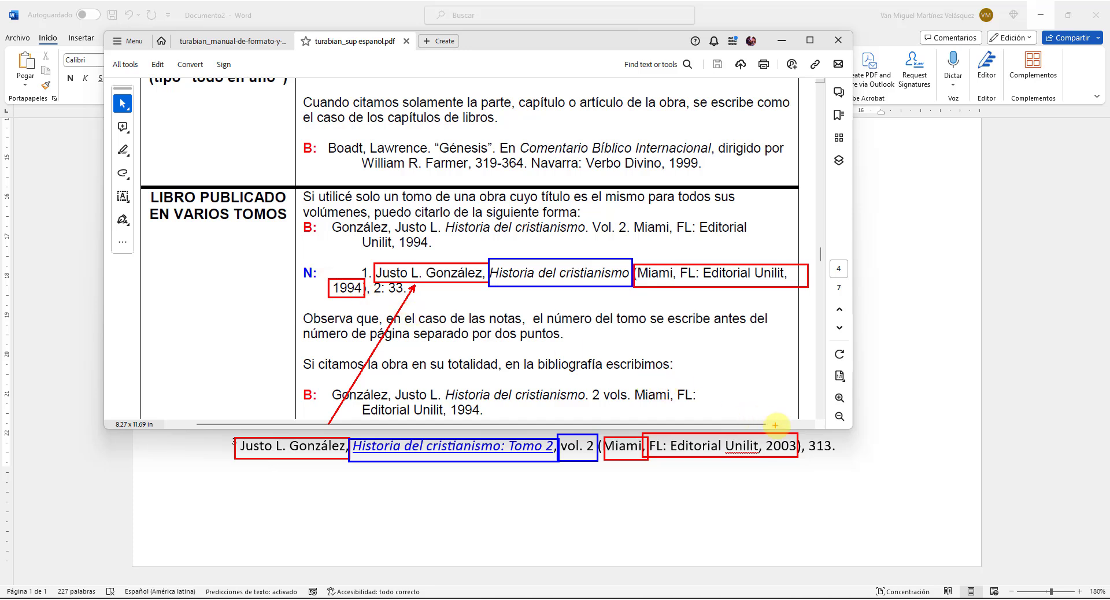
{"action": "left_click_drag", "start_coordinate": [805, 434], "coordinate": [838, 458]}
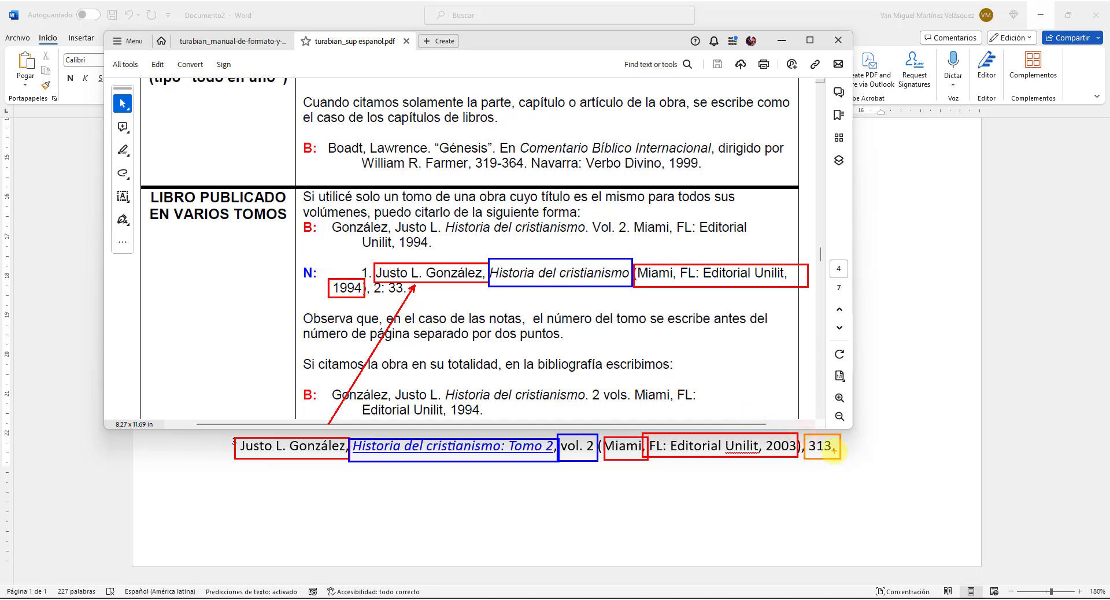
{"action": "key", "text": "Escape"}
{"action": "key", "text": "ctrl+2"}
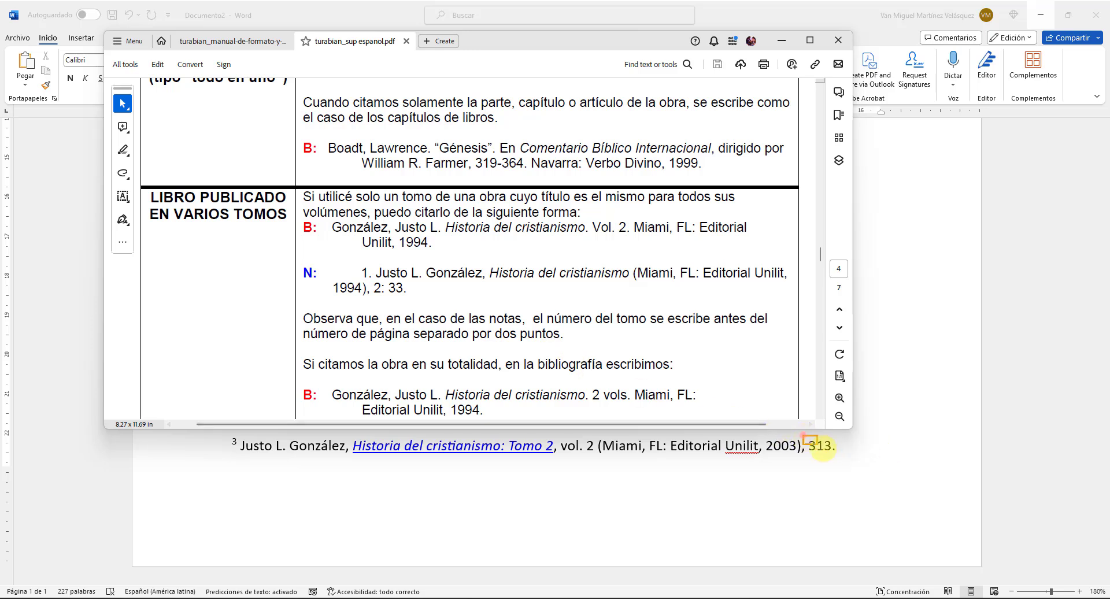
Compare where the page number and volume number stand in the third footnote and in the guide's note example
{"action": "left_click_drag", "start_coordinate": [817, 444], "coordinate": [840, 458]}
{"action": "left_click_drag", "start_coordinate": [385, 281], "coordinate": [408, 296]}
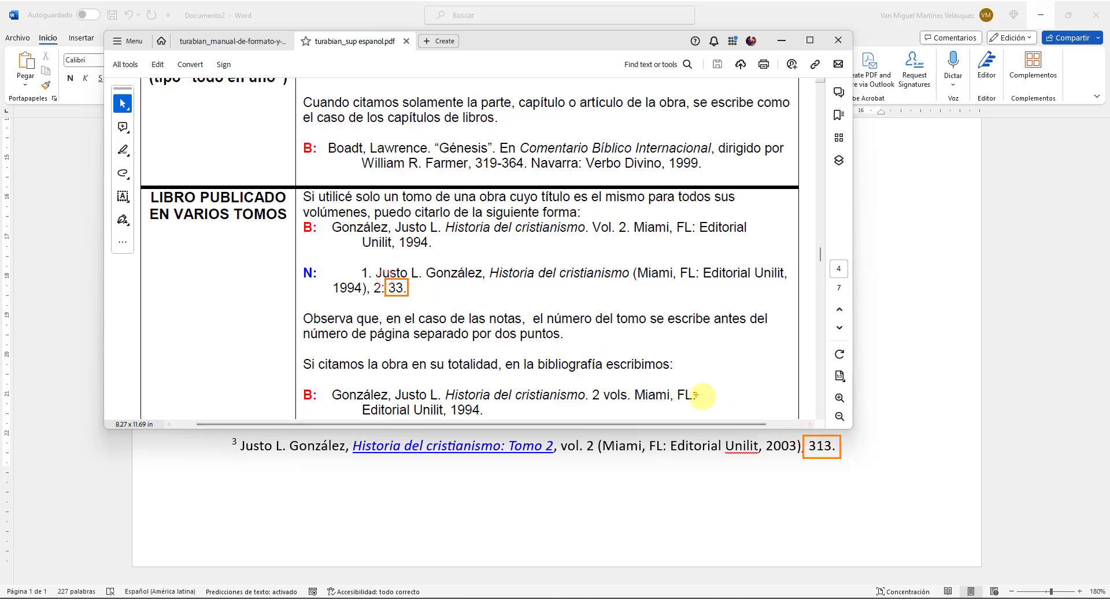
{"action": "mouse_move", "coordinate": [803, 436]}
{"action": "left_mouse_down"}
{"action": "mouse_move", "coordinate": [579, 328]}
{"action": "mouse_move", "coordinate": [399, 271]}
{"action": "mouse_move", "coordinate": [408, 287]}
{"action": "left_mouse_up"}
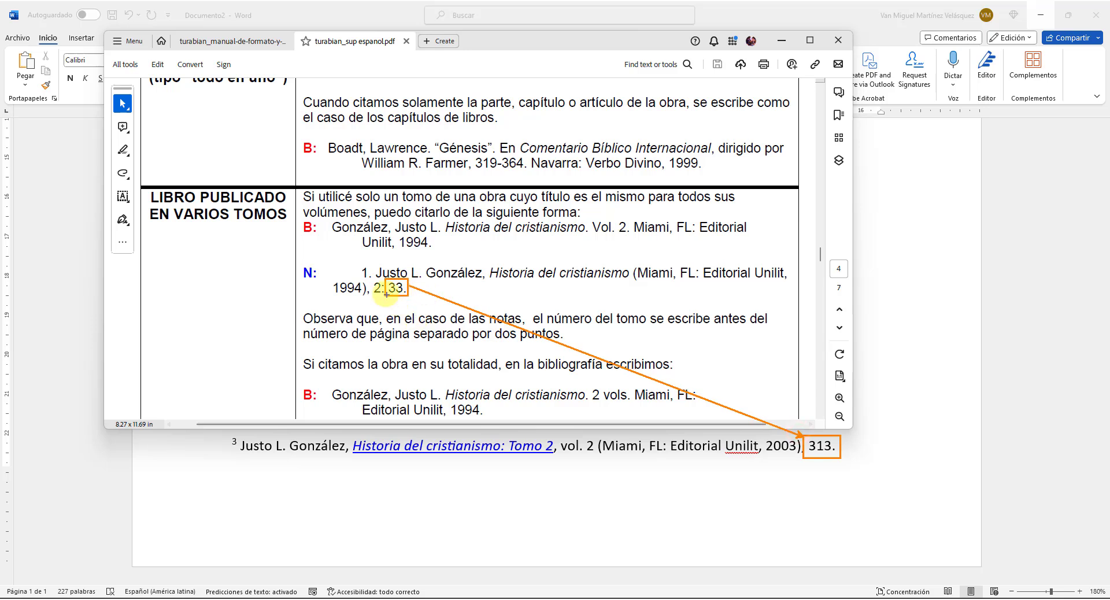
{"action": "left_click_drag", "start_coordinate": [367, 279], "coordinate": [388, 301]}
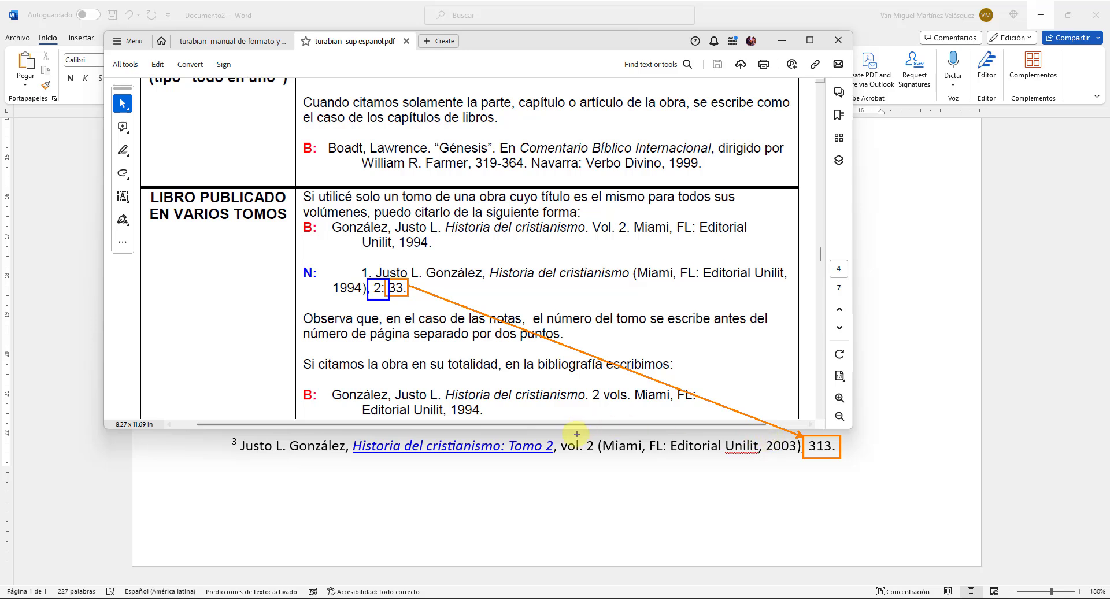
{"action": "left_click_drag", "start_coordinate": [574, 449], "coordinate": [389, 295]}
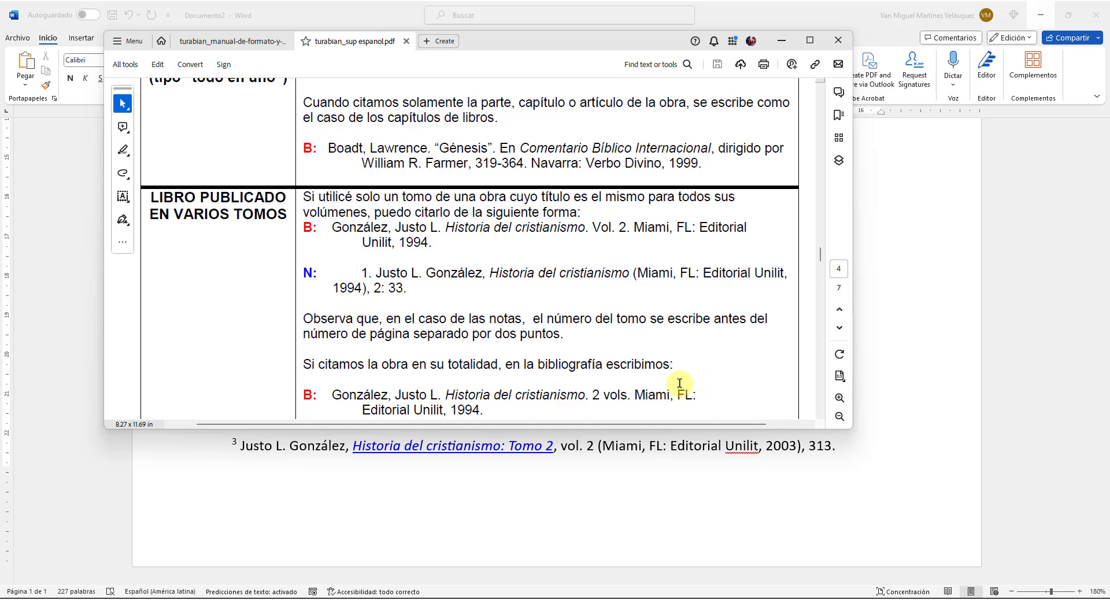
Examine the single-volume bibliography (B) entry in the guide's multi-volume book section
{"action": "mouse_move", "coordinate": [300, 218]}
{"action": "left_mouse_down"}
{"action": "mouse_move", "coordinate": [745, 276]}
{"action": "mouse_move", "coordinate": [774, 260]}
{"action": "left_mouse_up"}
{"action": "left_click_drag", "start_coordinate": [461, 248], "coordinate": [523, 327]}
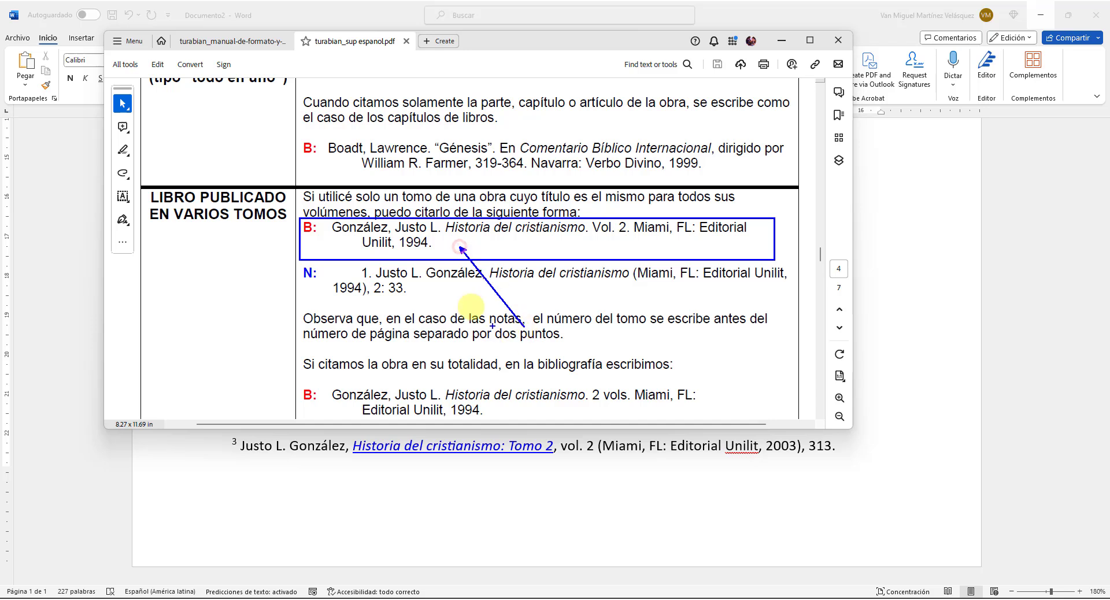
{"action": "key", "text": "Escape"}
Switch to Logos and create a new Bibliografía document
{"action": "left_click", "coordinate": [607, 489]}
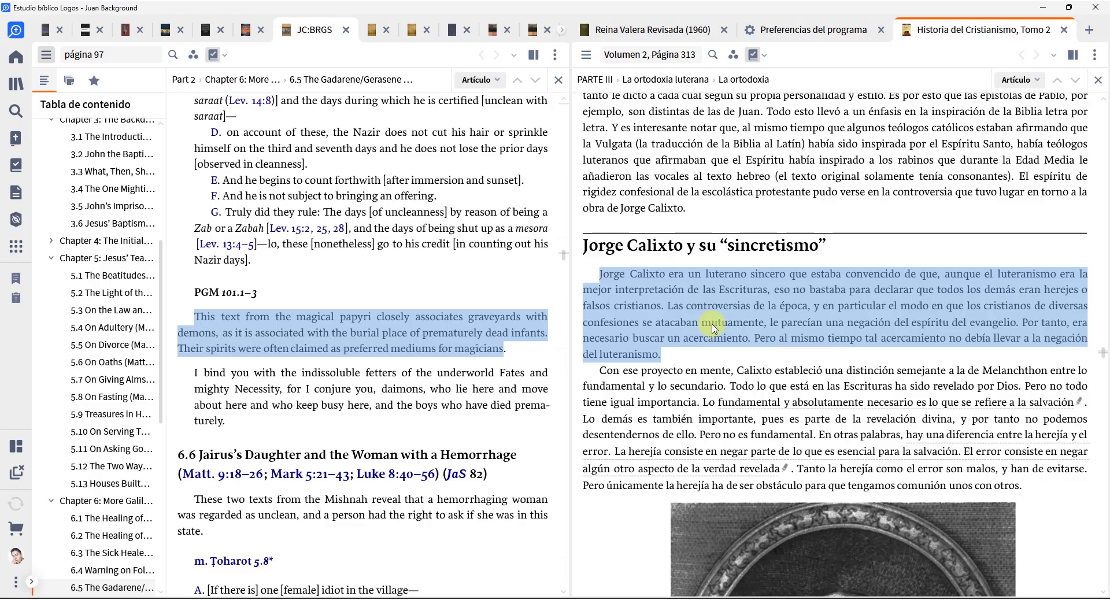
{"action": "left_click", "coordinate": [439, 263]}
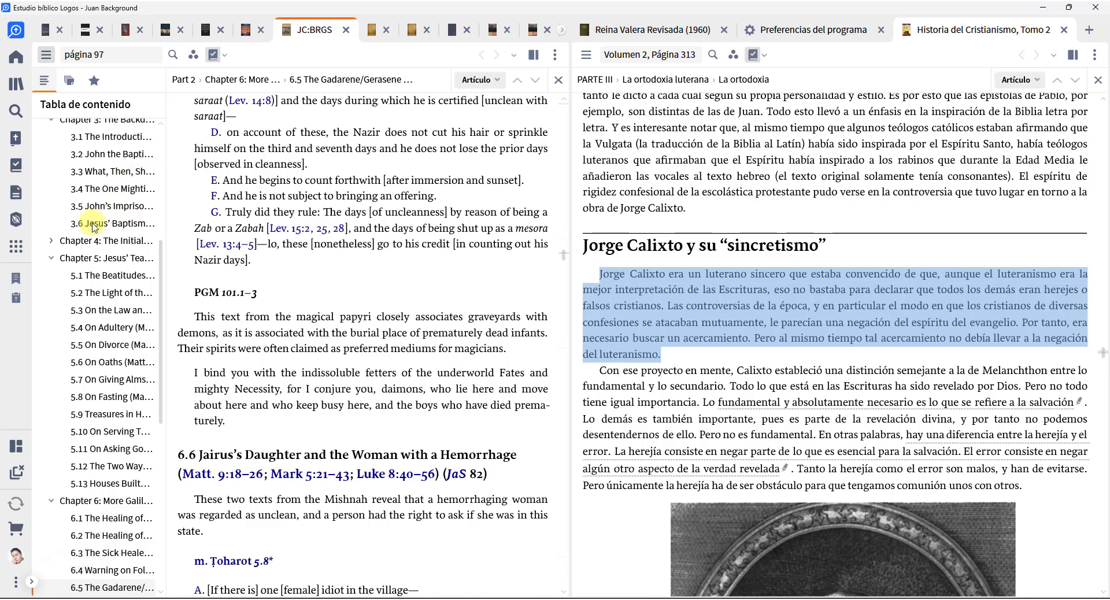
{"action": "left_click", "coordinate": [17, 196]}
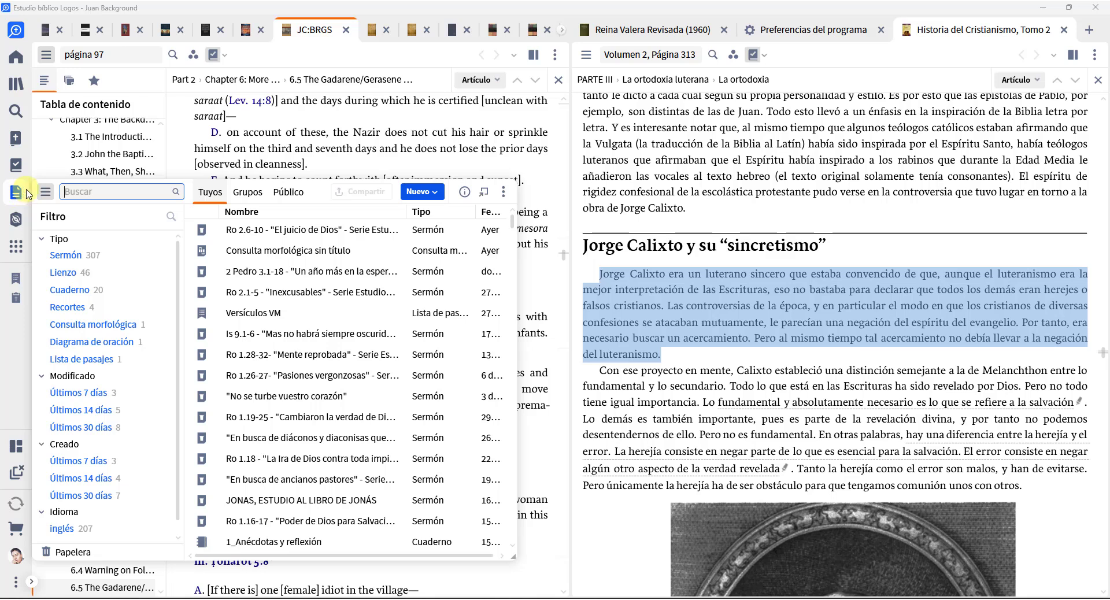
{"action": "left_click", "coordinate": [435, 194]}
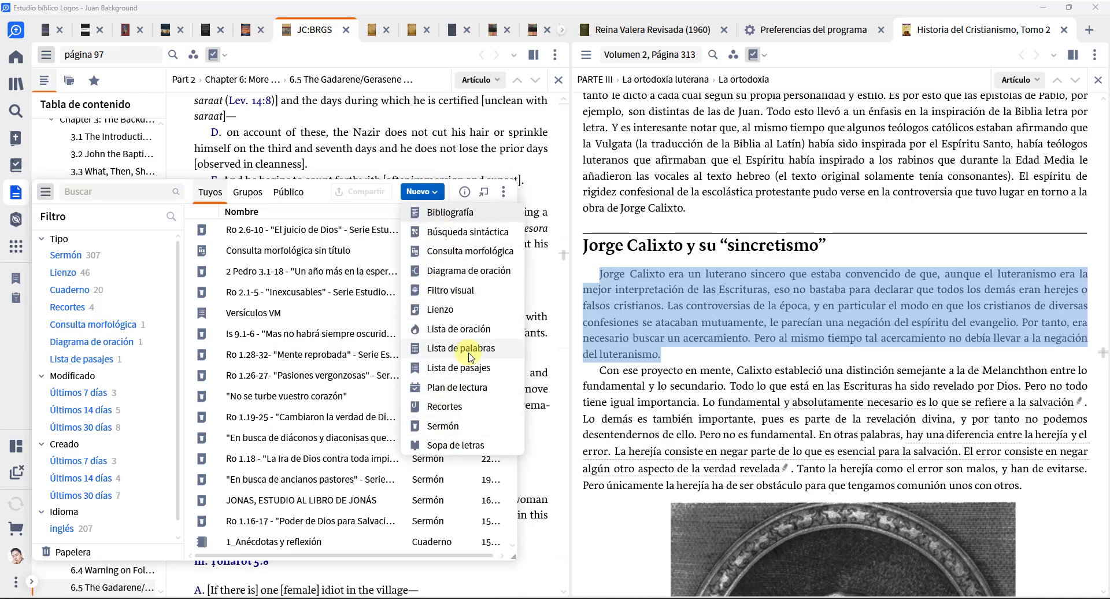
{"action": "left_click", "coordinate": [450, 213]}
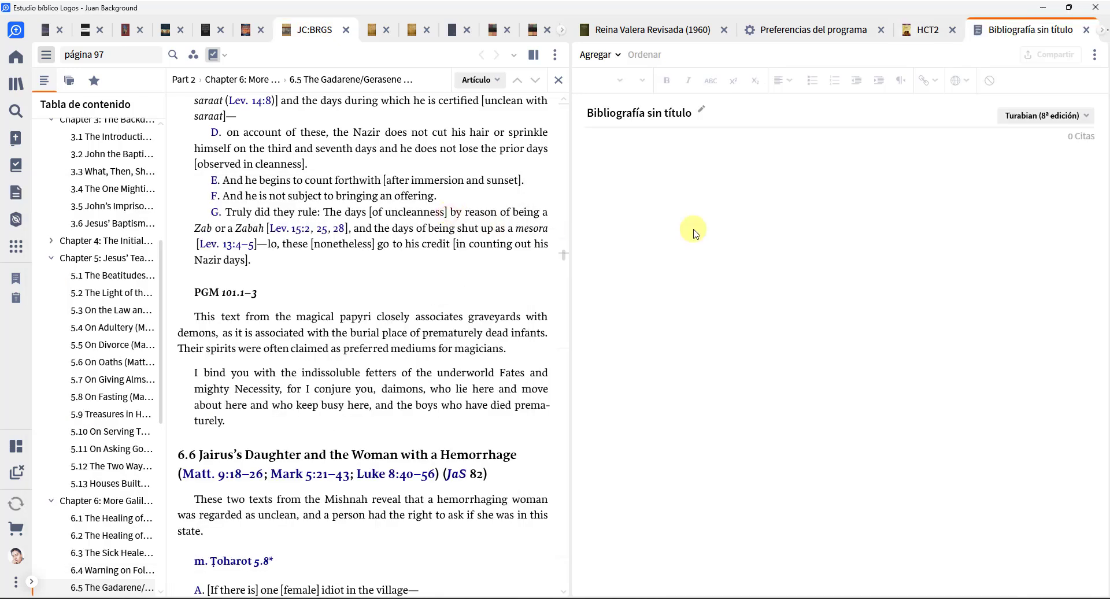
Examine the new bibliography's citation area, title and citation style setting
{"action": "mouse_move", "coordinate": [589, 138]}
{"action": "left_mouse_down"}
{"action": "mouse_move", "coordinate": [683, 287]}
{"action": "mouse_move", "coordinate": [1085, 552]}
{"action": "left_mouse_up"}
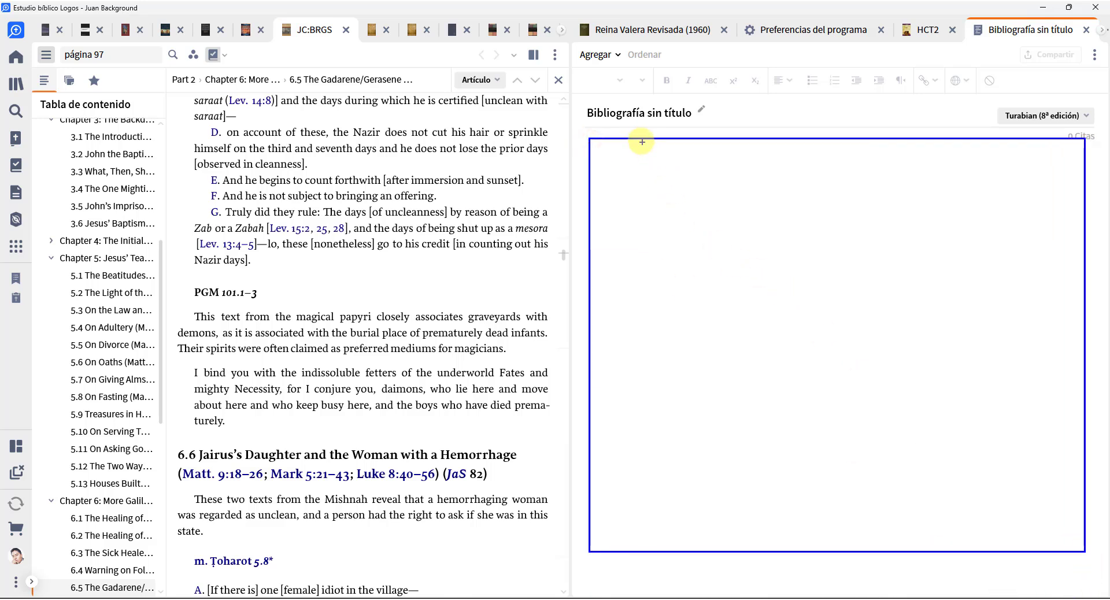
{"action": "left_click_drag", "start_coordinate": [634, 128], "coordinate": [668, 217]}
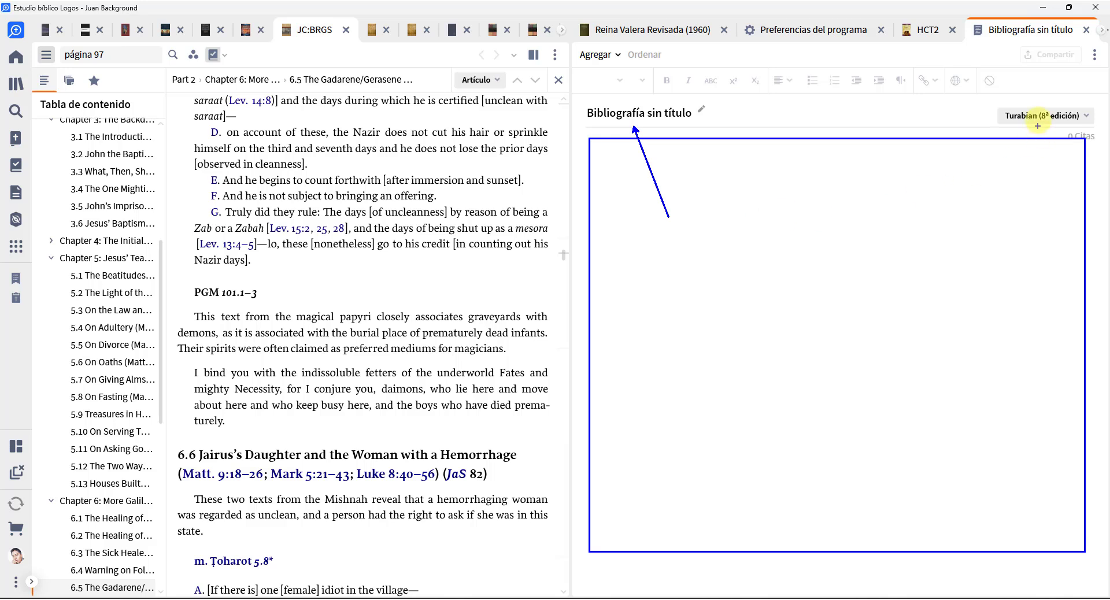
{"action": "mouse_move", "coordinate": [1039, 105]}
{"action": "left_mouse_down"}
{"action": "mouse_move", "coordinate": [1002, 113]}
{"action": "mouse_move", "coordinate": [1051, 100]}
{"action": "mouse_move", "coordinate": [1014, 177]}
{"action": "left_mouse_up"}
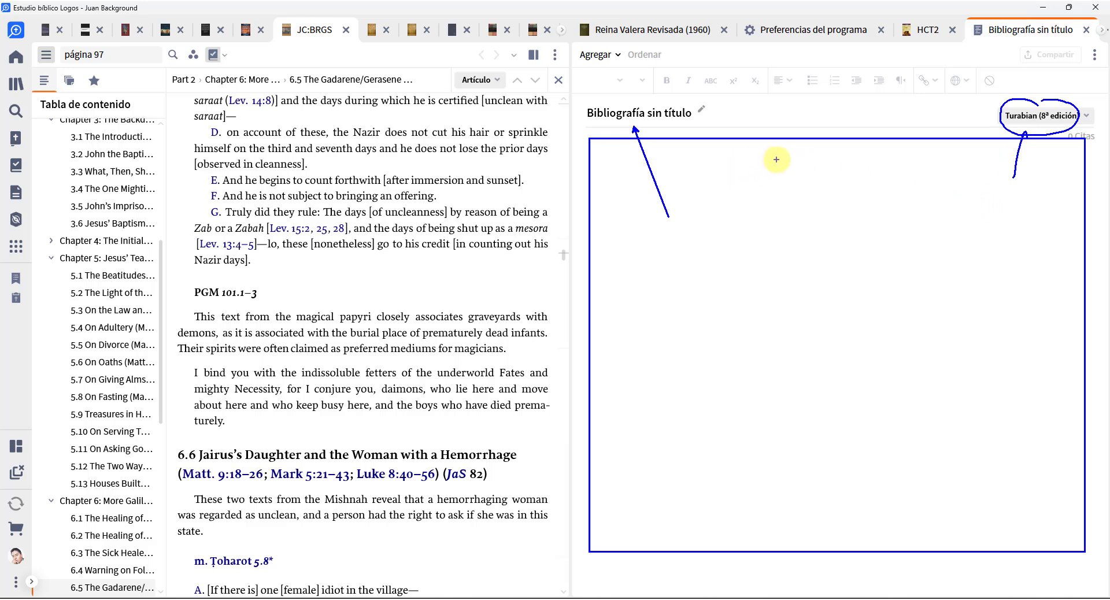
{"action": "key", "text": "Escape"}
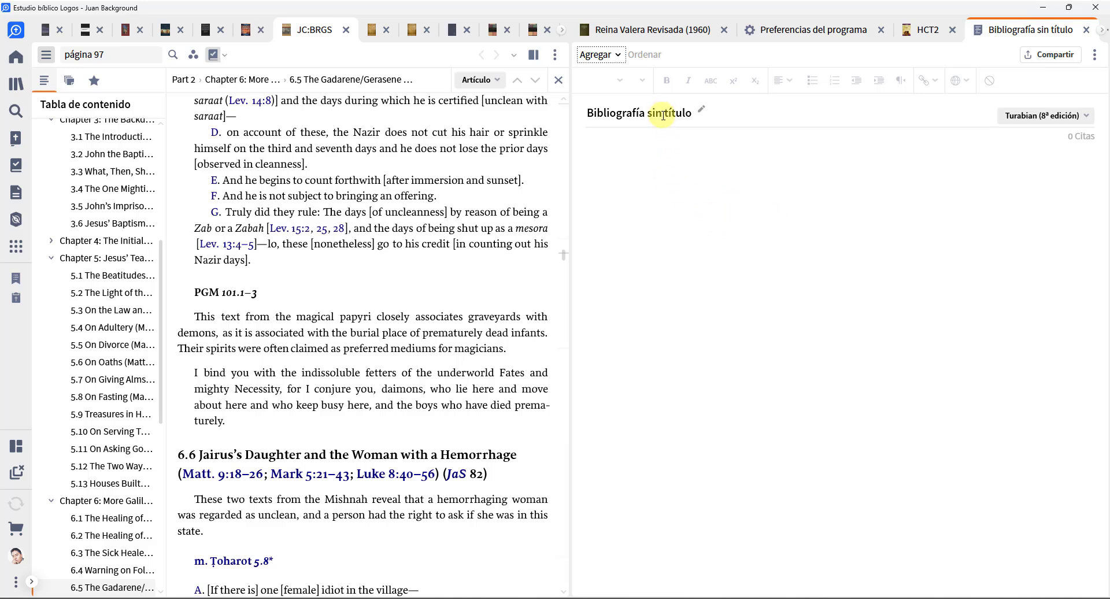
Rename the new bibliography as "Estudio Trinidad judía"
{"action": "left_click_drag", "start_coordinate": [581, 98], "coordinate": [723, 125]}
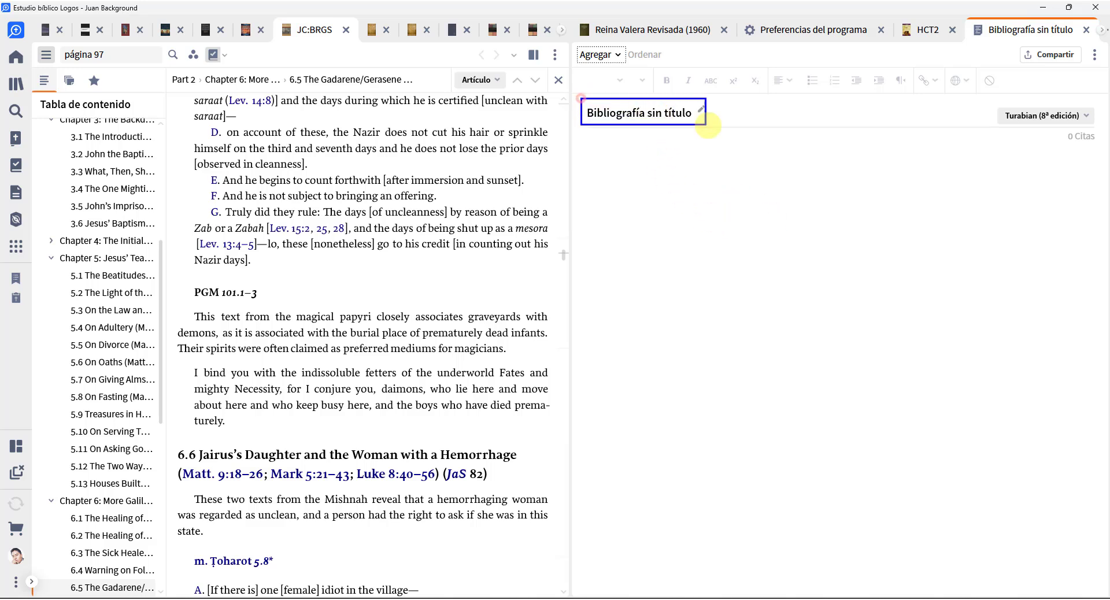
{"action": "left_click", "coordinate": [639, 116]}
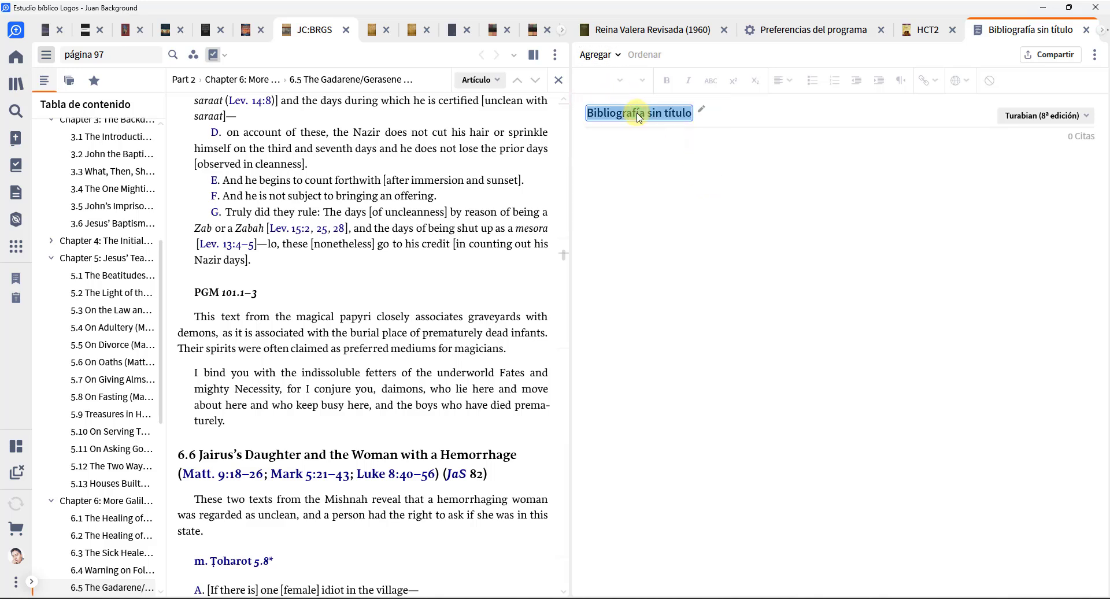
{"action": "type", "text": "Trabajo de Jua"}
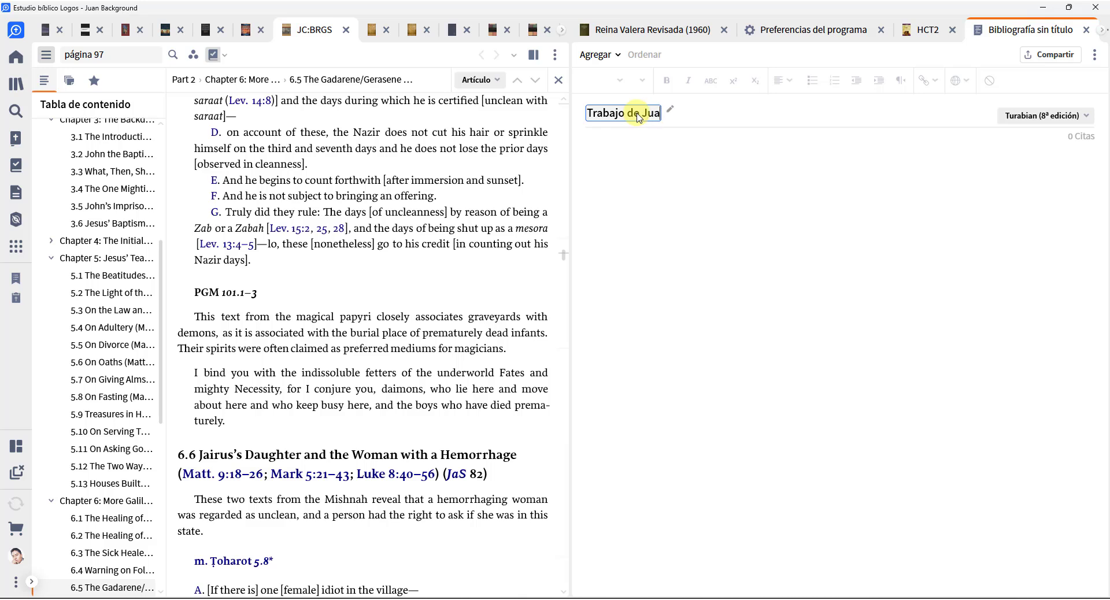
{"action": "type", "text": "n"}
{"action": "key", "text": "ctrl+a"}
{"action": "type", "text": "E"}
{"action": "key", "text": "Return"}
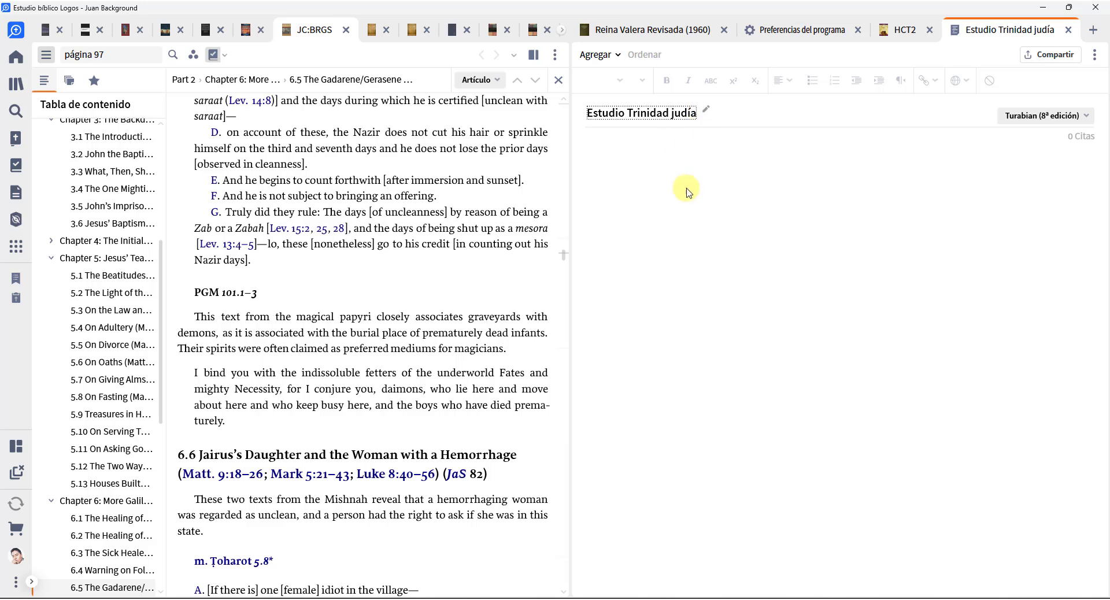
Add a citation to the bibliography from the first paragraph under PGM 101.1–3 in the JC:BRGS book
{"action": "left_click", "coordinate": [618, 55]}
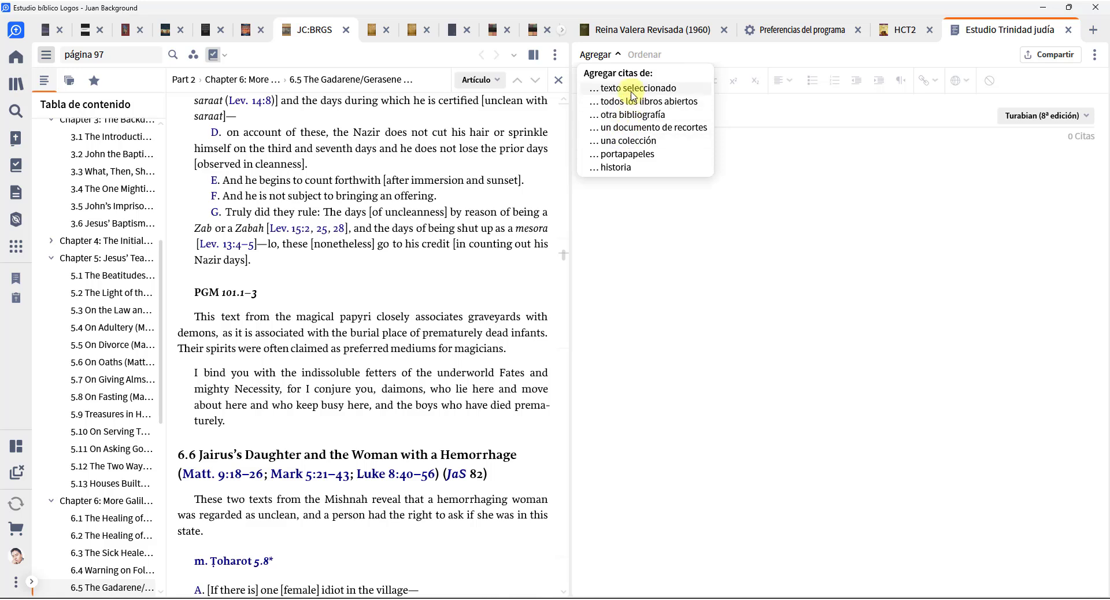
{"action": "left_click", "coordinate": [390, 271]}
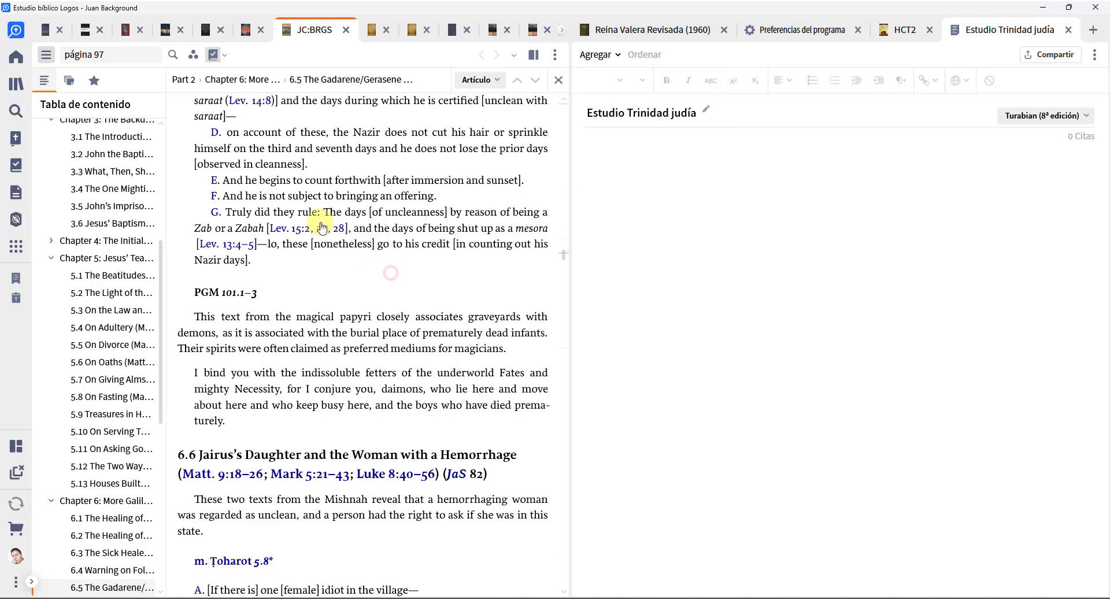
{"action": "left_click_drag", "start_coordinate": [357, 322], "coordinate": [576, 289]}
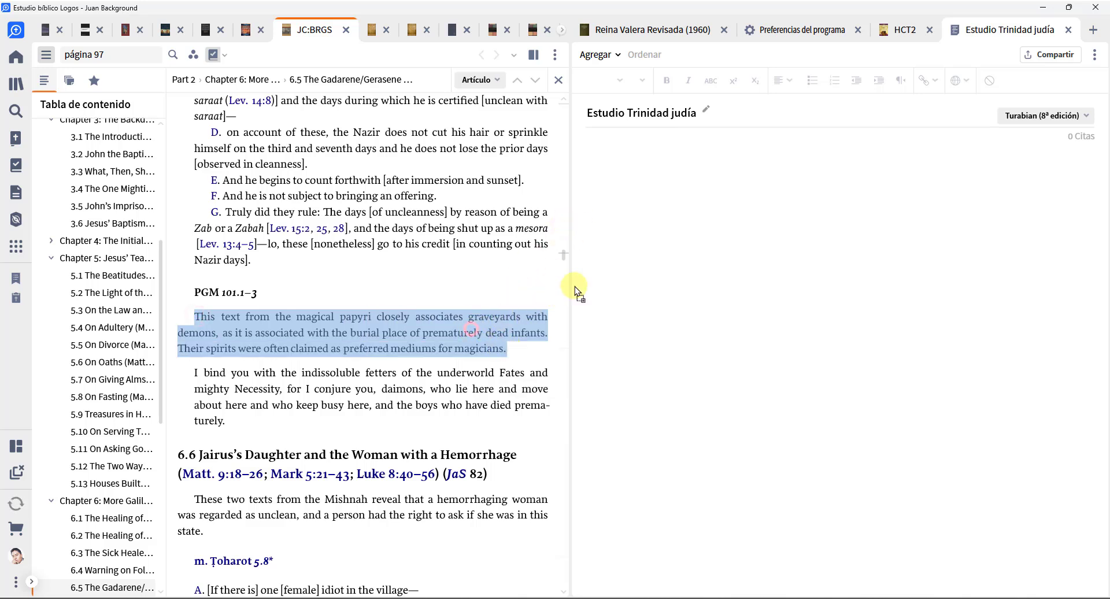
{"action": "left_click_drag", "start_coordinate": [660, 214], "coordinate": [661, 222]}
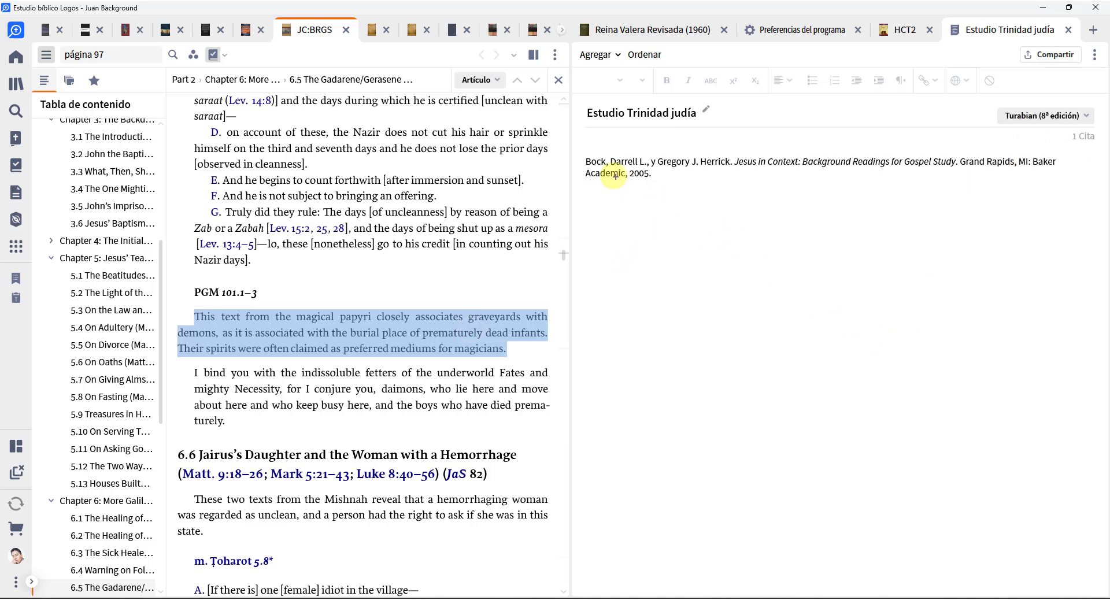
Examine the newly added citation and its layout within the "Estudio Trinidad judía" bibliography
{"action": "left_click_drag", "start_coordinate": [581, 149], "coordinate": [1064, 190]}
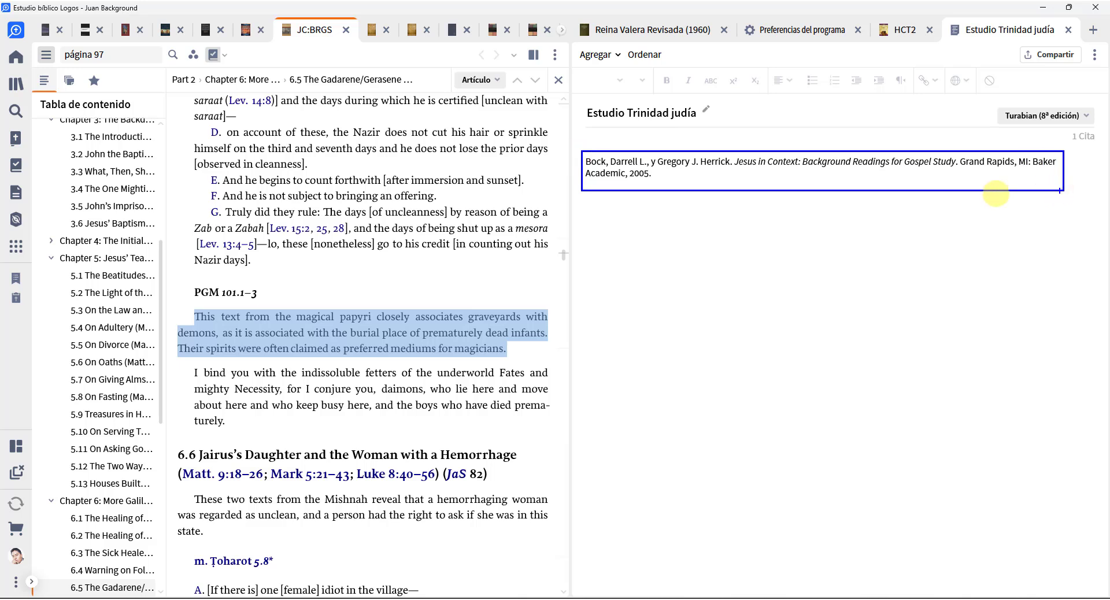
{"action": "left_click_drag", "start_coordinate": [597, 153], "coordinate": [616, 129]}
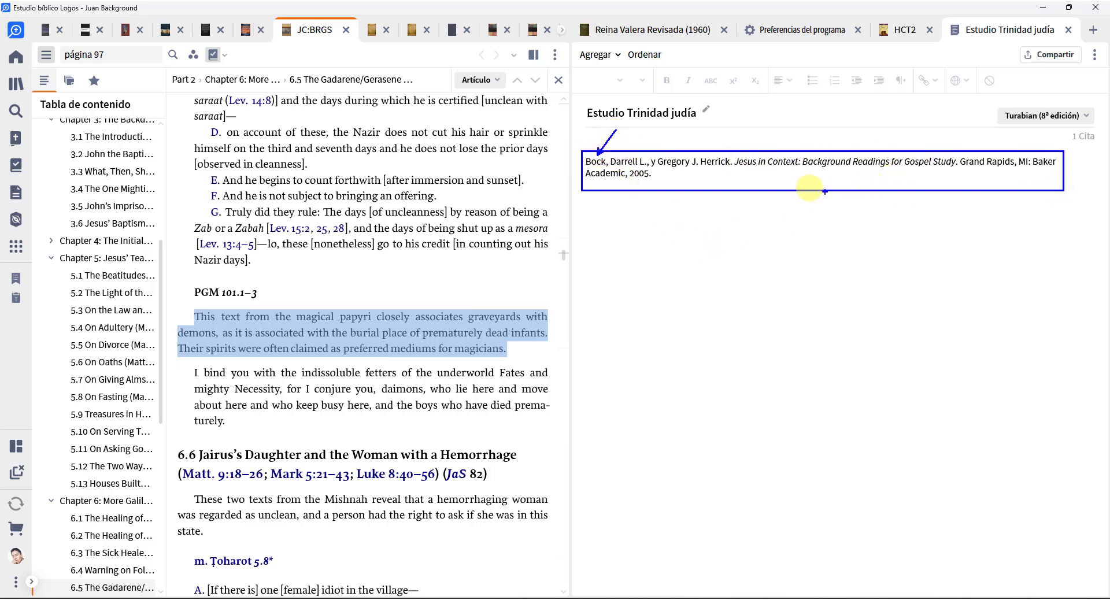
{"action": "key", "text": "Escape"}
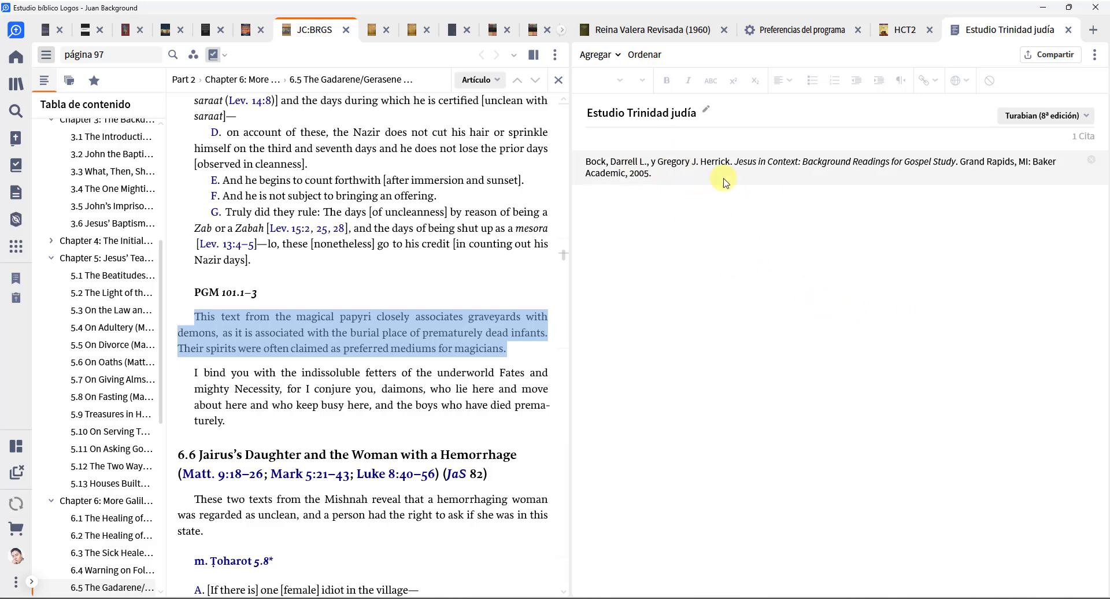
{"action": "mouse_move", "coordinate": [577, 97]}
{"action": "left_mouse_down"}
{"action": "mouse_move", "coordinate": [1091, 450]}
{"action": "mouse_move", "coordinate": [1086, 489]}
{"action": "left_mouse_up"}
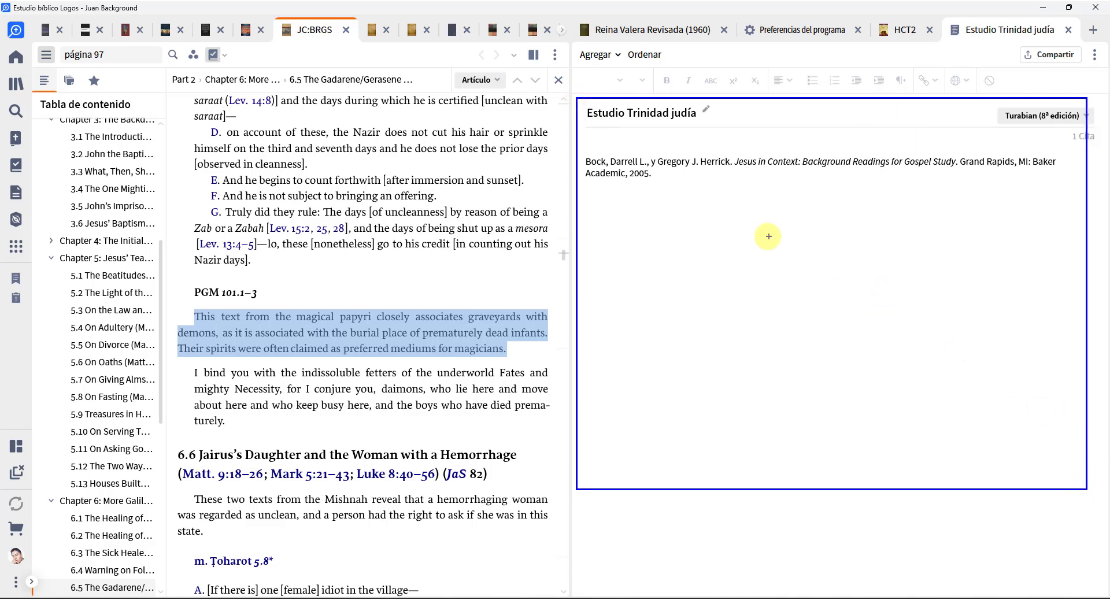
{"action": "key", "text": "Escape"}
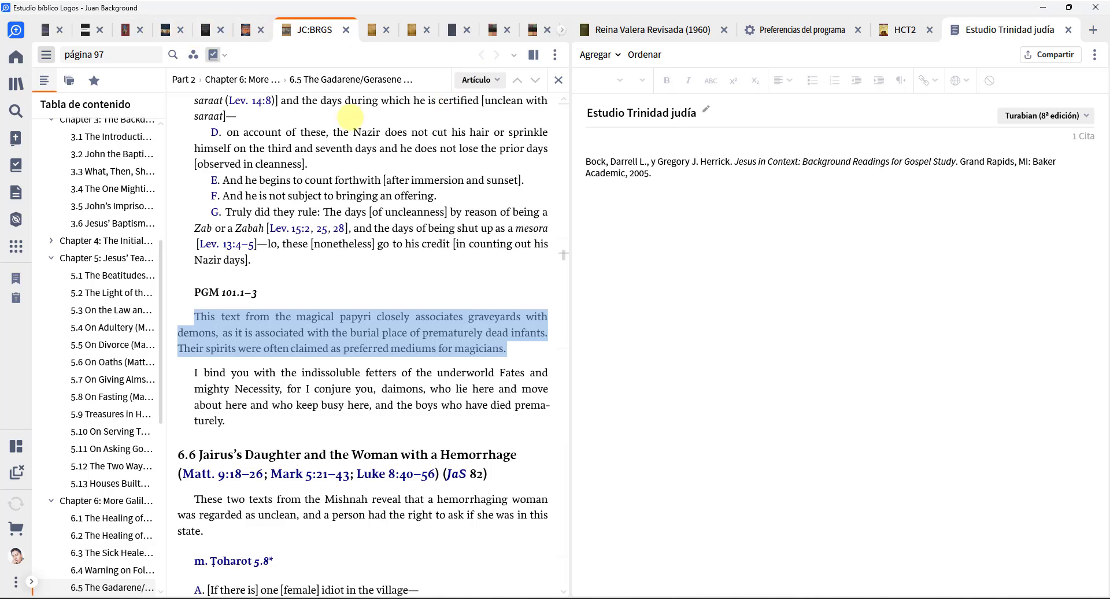
Add citations from all open books to the "Estudio Trinidad judía" bibliography and review the list
{"action": "left_click_drag", "start_coordinate": [96, 50], "coordinate": [147, 206]}
{"action": "left_click_drag", "start_coordinate": [157, 48], "coordinate": [146, 174]}
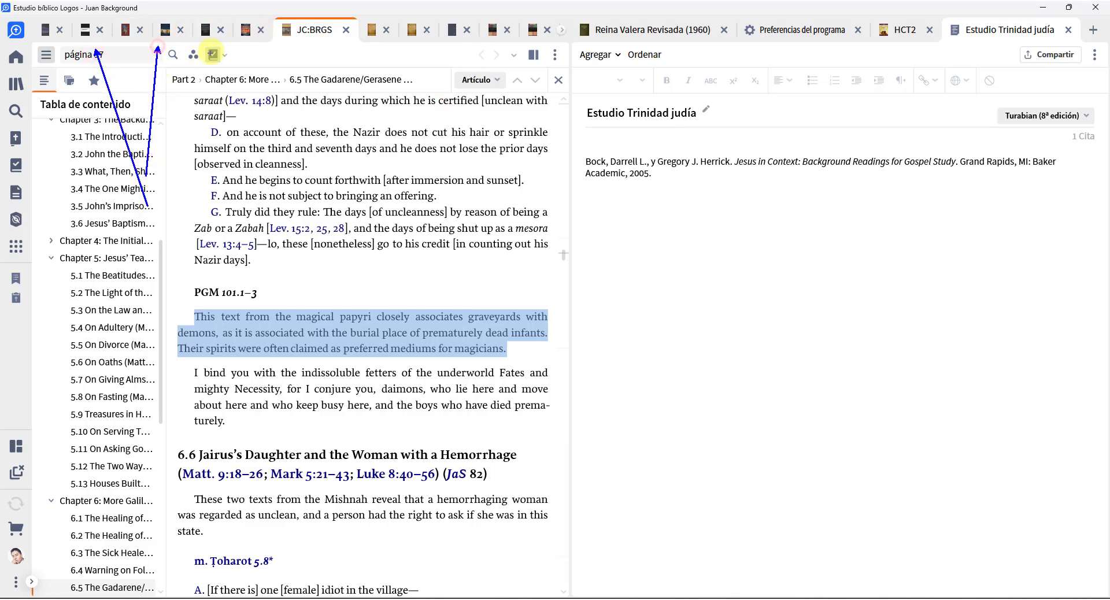
{"action": "left_click_drag", "start_coordinate": [211, 43], "coordinate": [166, 200]}
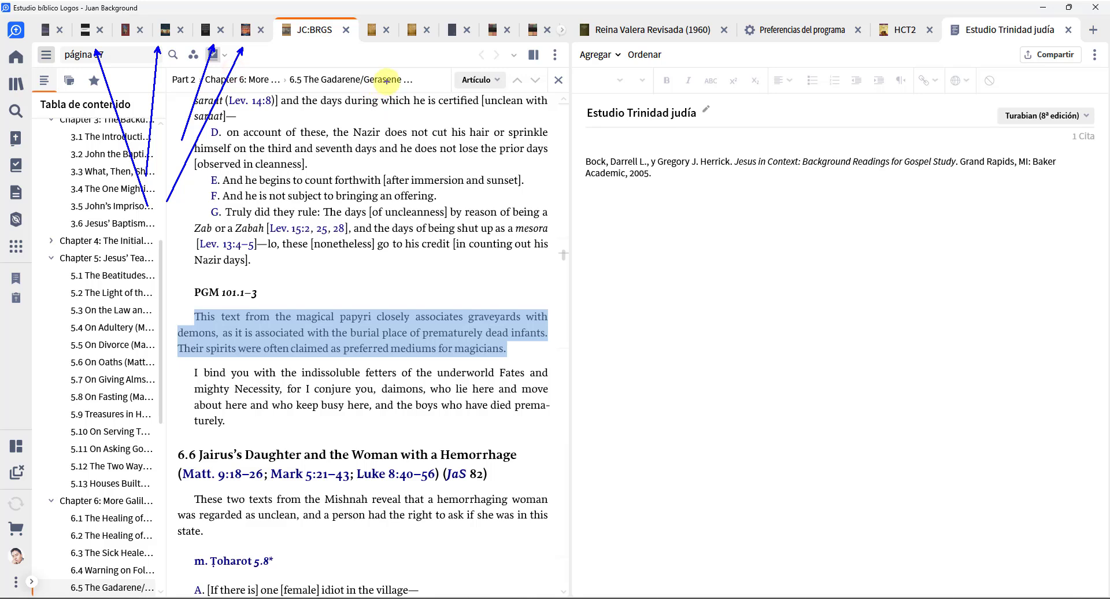
{"action": "left_click", "coordinate": [714, 224]}
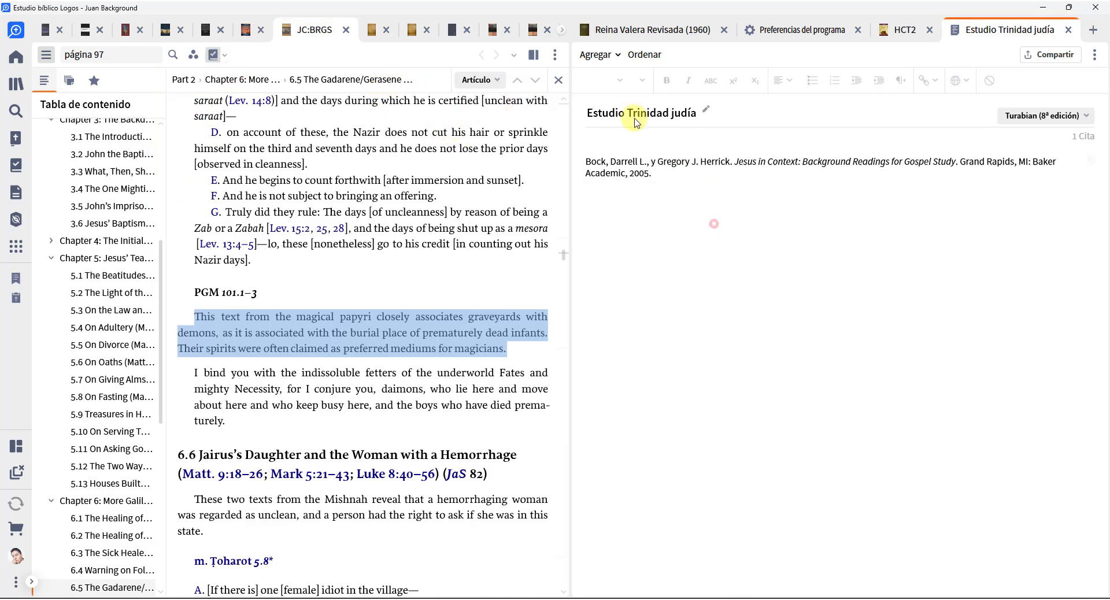
{"action": "left_click", "coordinate": [618, 56]}
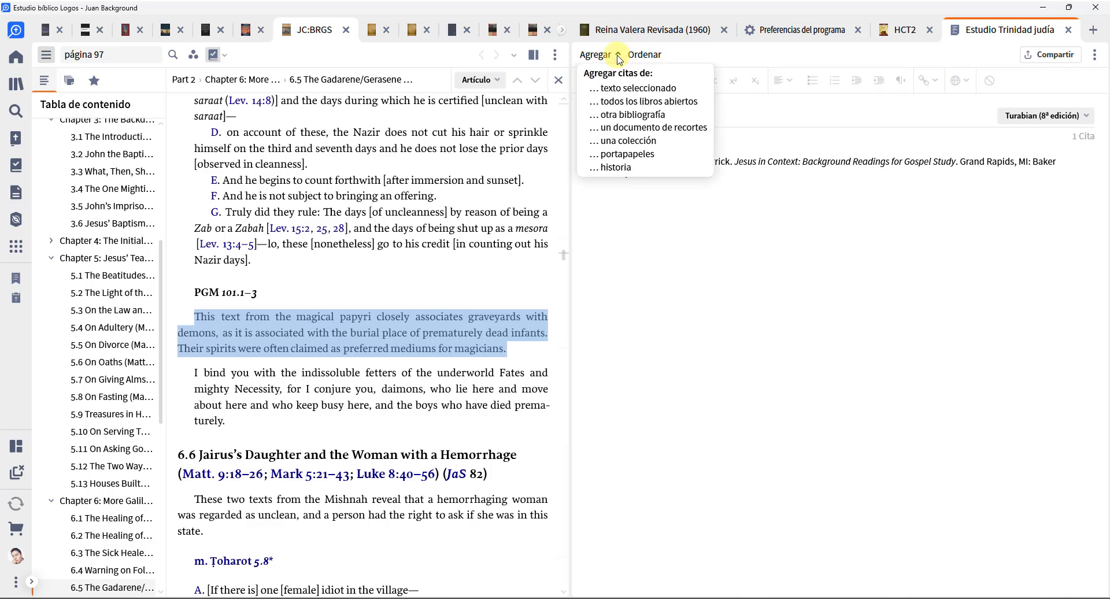
{"action": "left_click", "coordinate": [617, 106]}
{"action": "scroll", "coordinate": [685, 229], "scroll_direction": "down", "scroll_amount": 1}
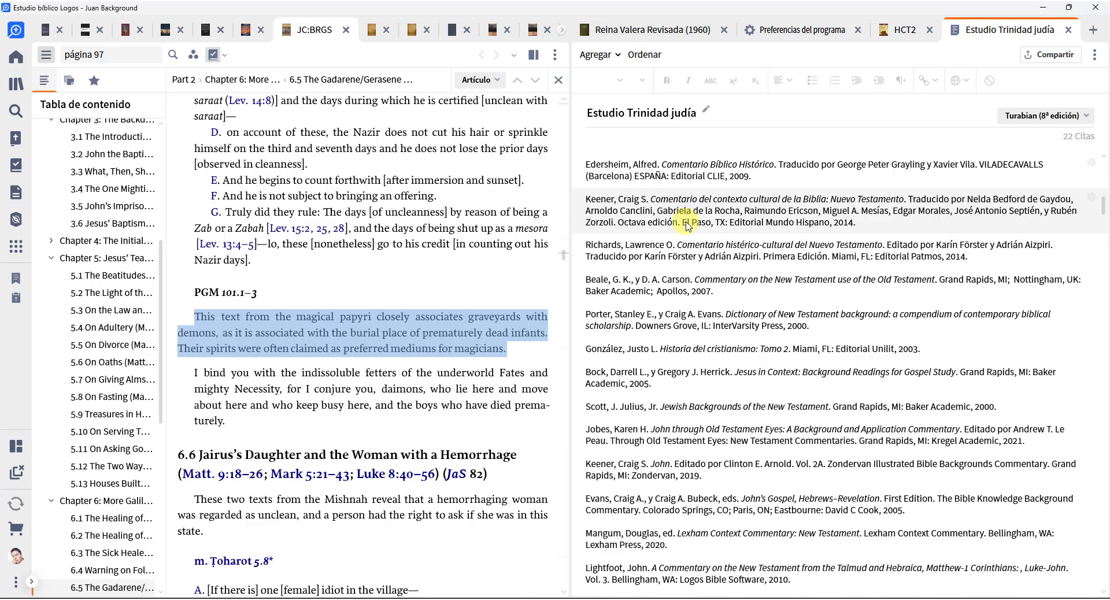
{"action": "scroll", "coordinate": [688, 226], "scroll_direction": "down", "scroll_amount": 6}
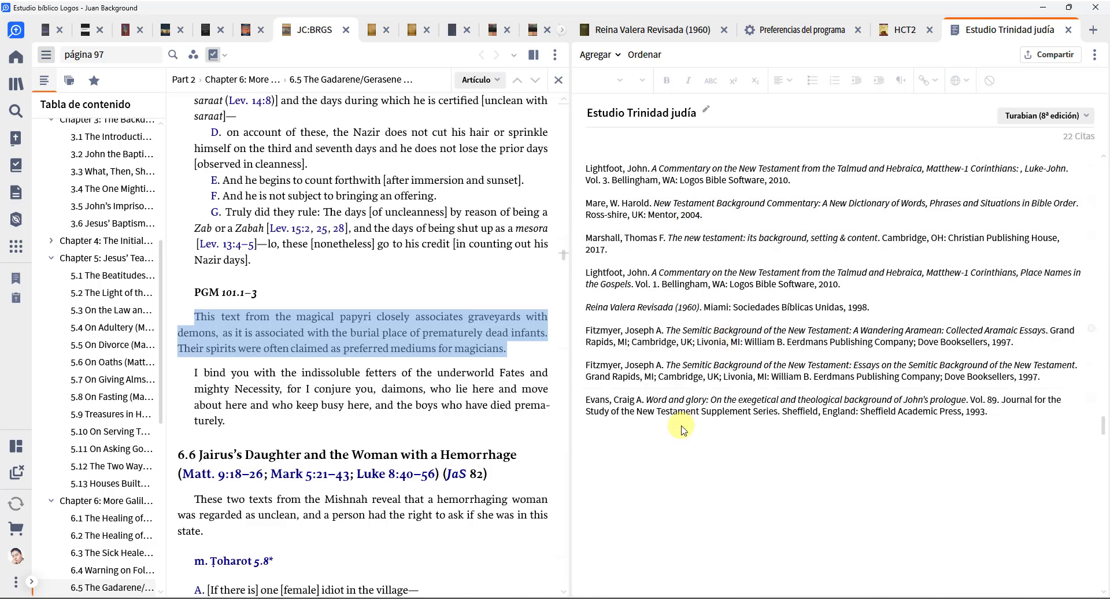
{"action": "scroll", "coordinate": [682, 431], "scroll_direction": "up", "scroll_amount": 5}
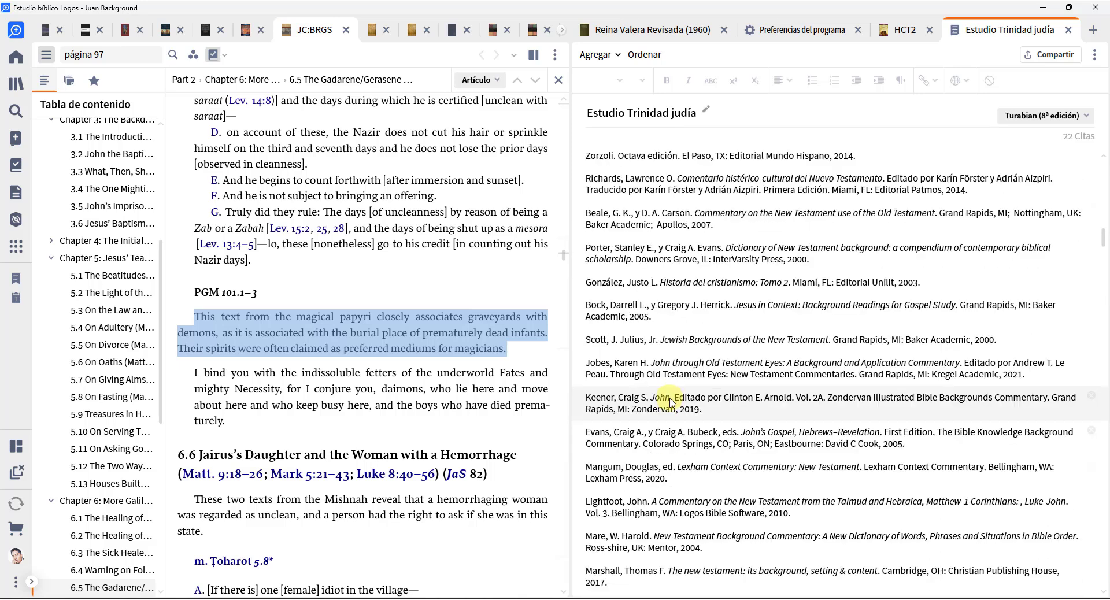
{"action": "scroll", "coordinate": [722, 370], "scroll_direction": "up", "scroll_amount": 2}
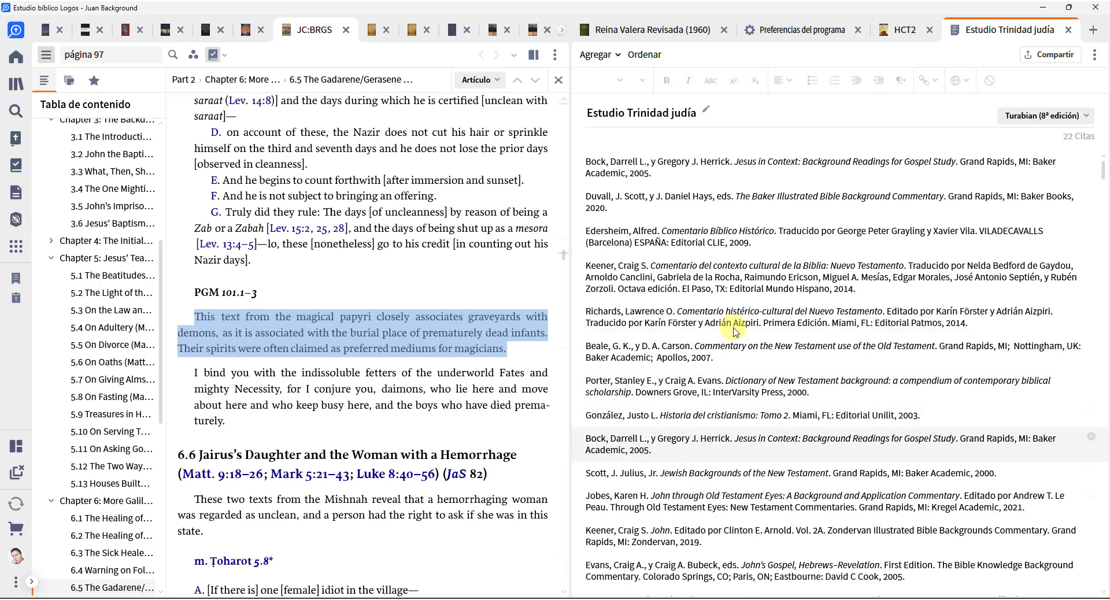
Sort the bibliography's citations alphabetically and review their order
{"action": "left_click", "coordinate": [643, 55]}
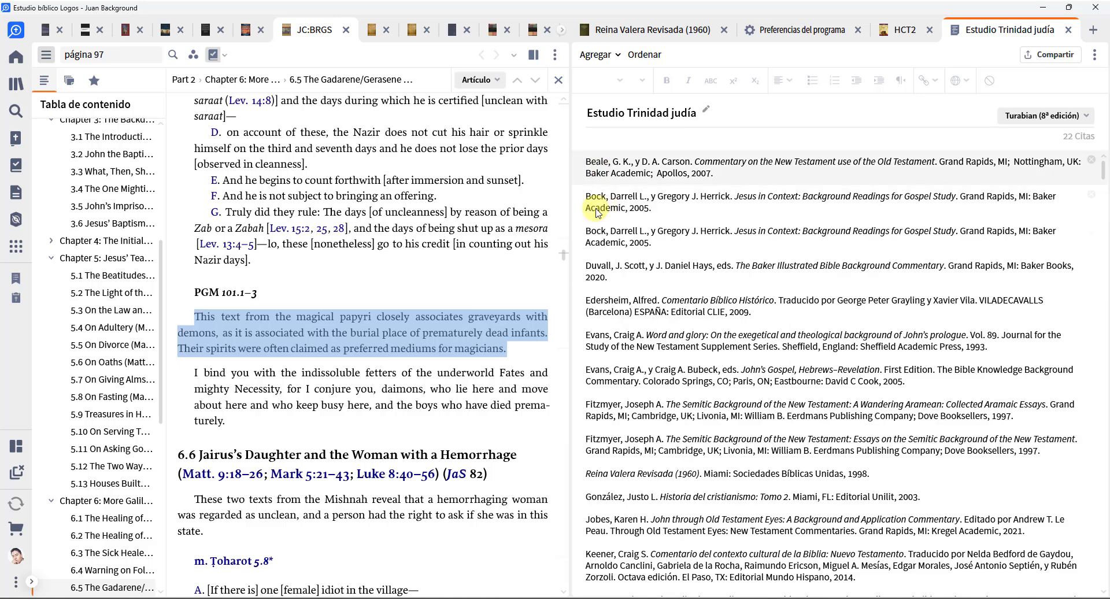
{"action": "scroll", "coordinate": [625, 478], "scroll_direction": "down", "scroll_amount": 3}
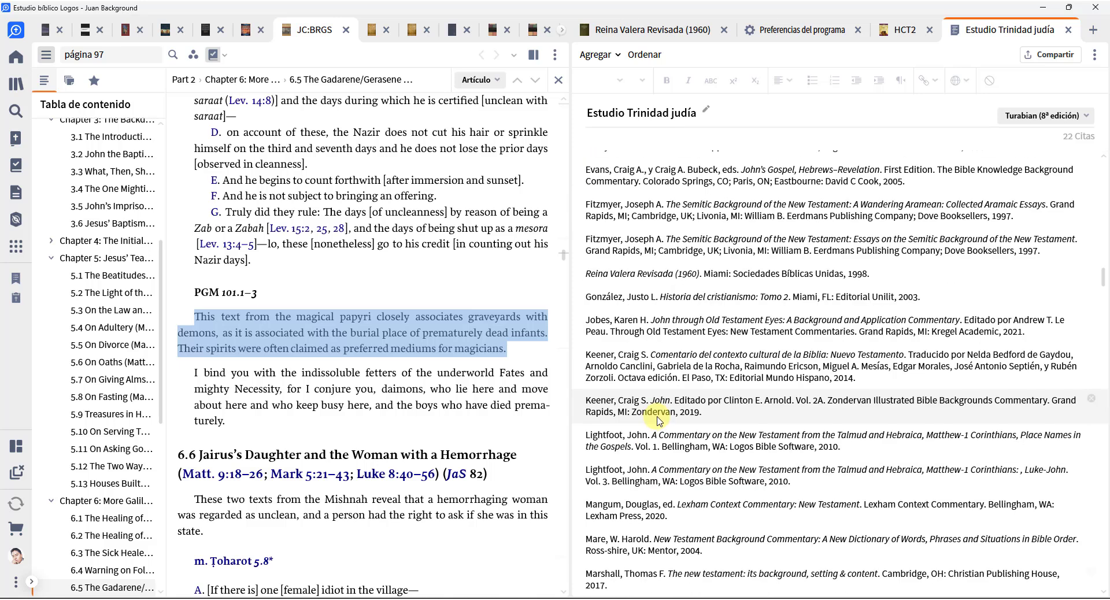
{"action": "scroll", "coordinate": [659, 419], "scroll_direction": "up", "scroll_amount": 3}
{"action": "left_click", "coordinate": [712, 259]}
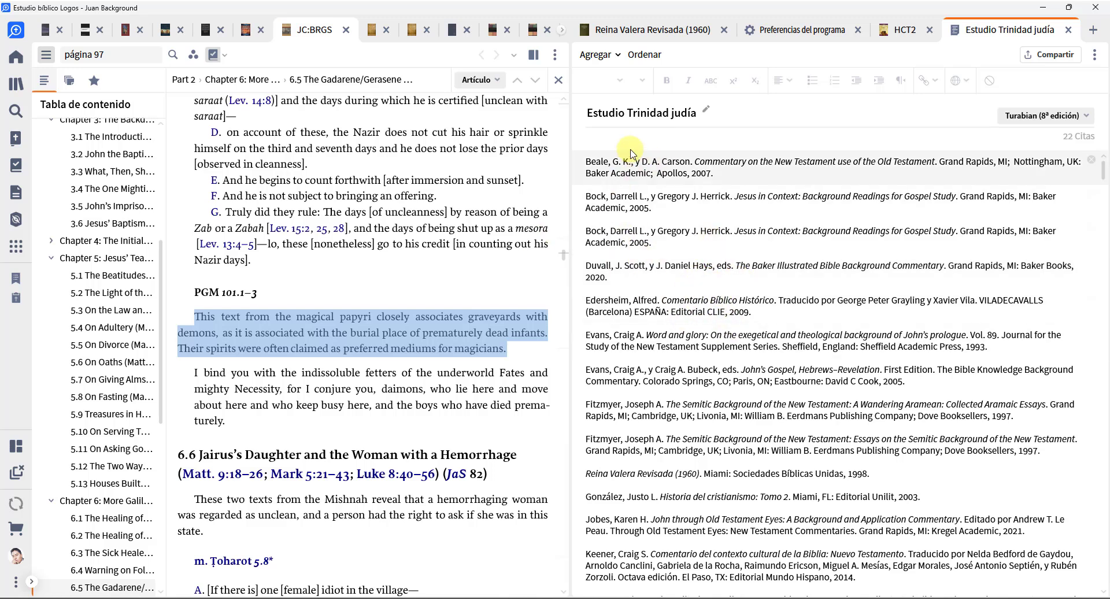
{"action": "scroll", "coordinate": [769, 294], "scroll_direction": "down", "scroll_amount": 2}
{"action": "scroll", "coordinate": [769, 295], "scroll_direction": "down", "scroll_amount": 2}
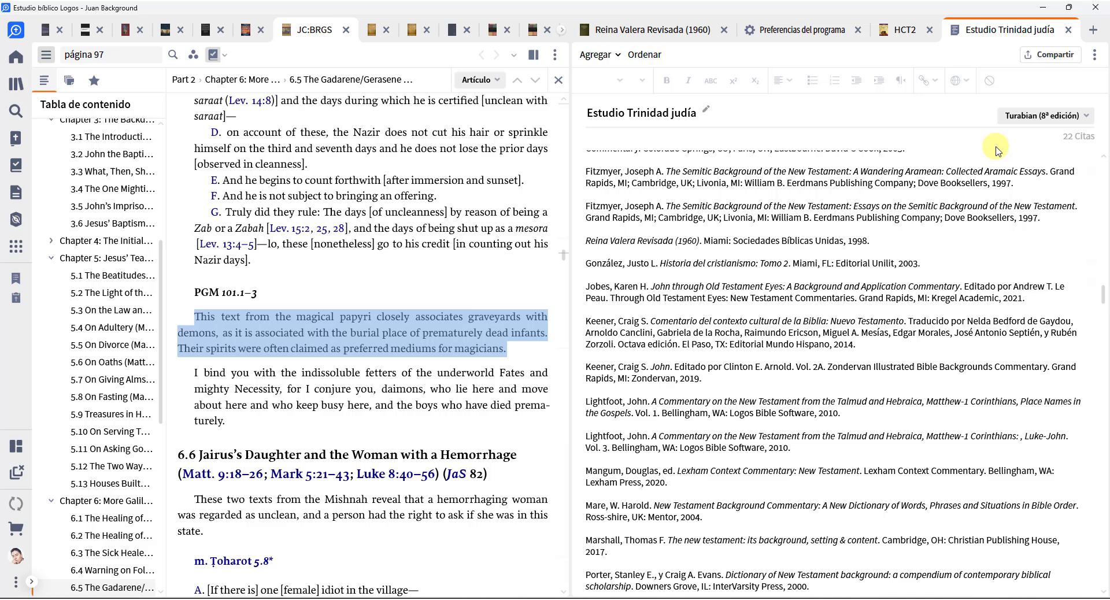
Preview the "Estudio Trinidad judía" bibliography in the Estilo Harvard and Asociación Americana de Sociología citation styles
{"action": "left_click", "coordinate": [1053, 115]}
{"action": "scroll", "coordinate": [1028, 164], "scroll_direction": "up", "scroll_amount": 2}
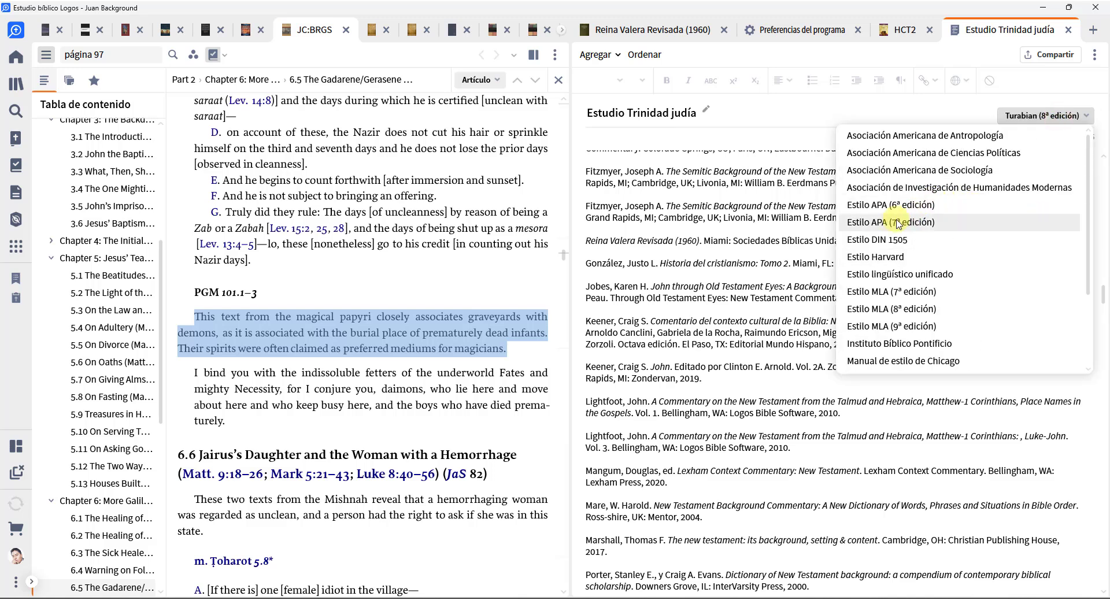
{"action": "left_click", "coordinate": [883, 257]}
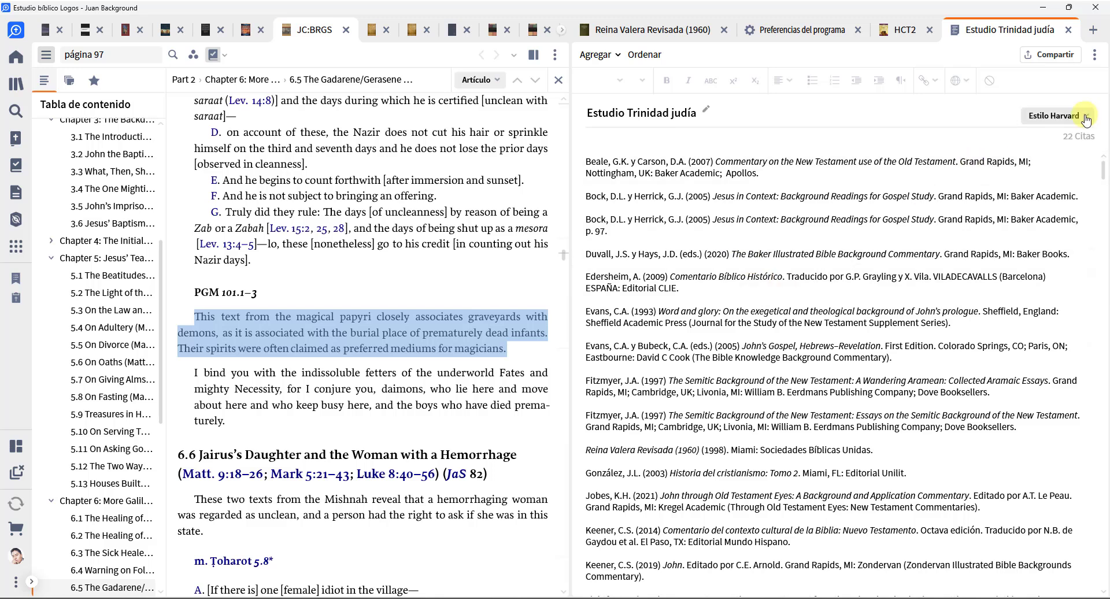
{"action": "left_click", "coordinate": [1085, 119]}
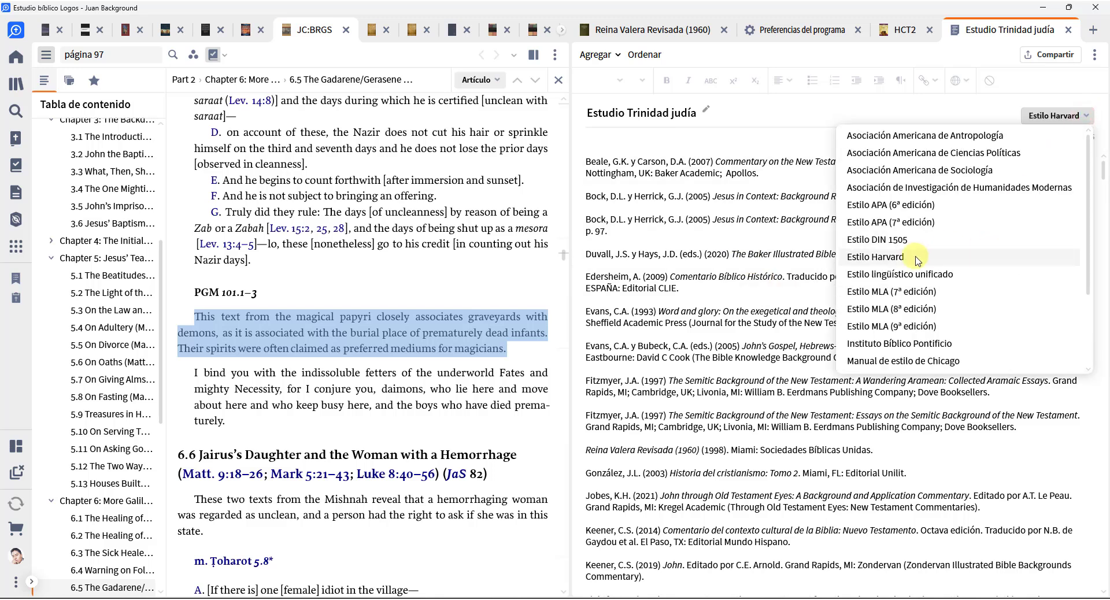
{"action": "left_click", "coordinate": [931, 170]}
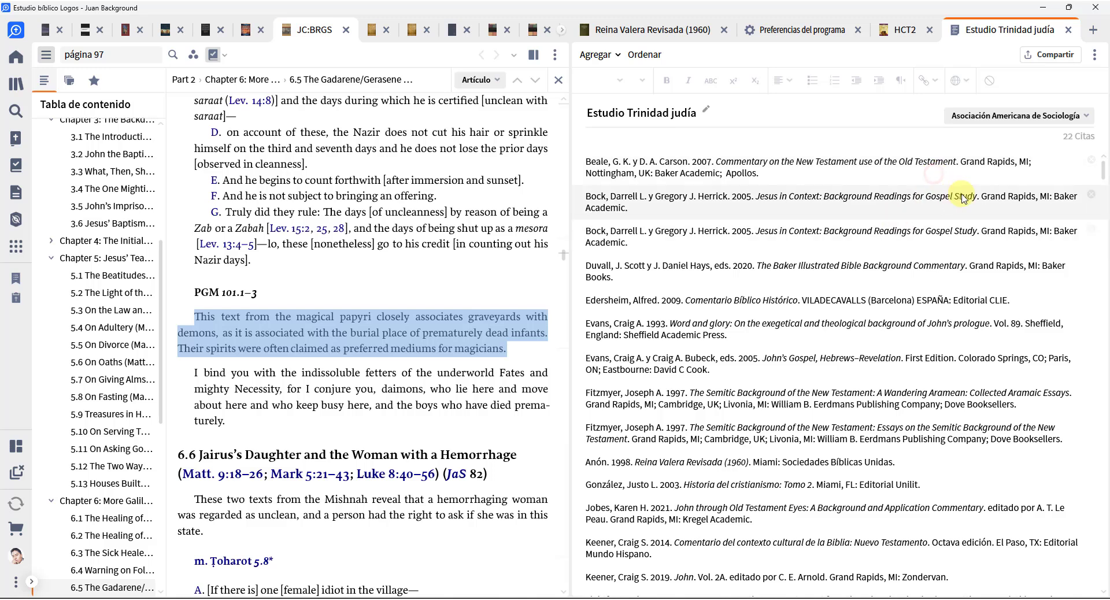
Preview the Manual de estilo de SBL (1ra ed.) and Turabian (9ª edición, estilo Autor-Fecha) styles and restore Turabian (8ª edición)
{"action": "left_click", "coordinate": [1039, 125]}
{"action": "scroll", "coordinate": [922, 266], "scroll_direction": "down", "scroll_amount": 3}
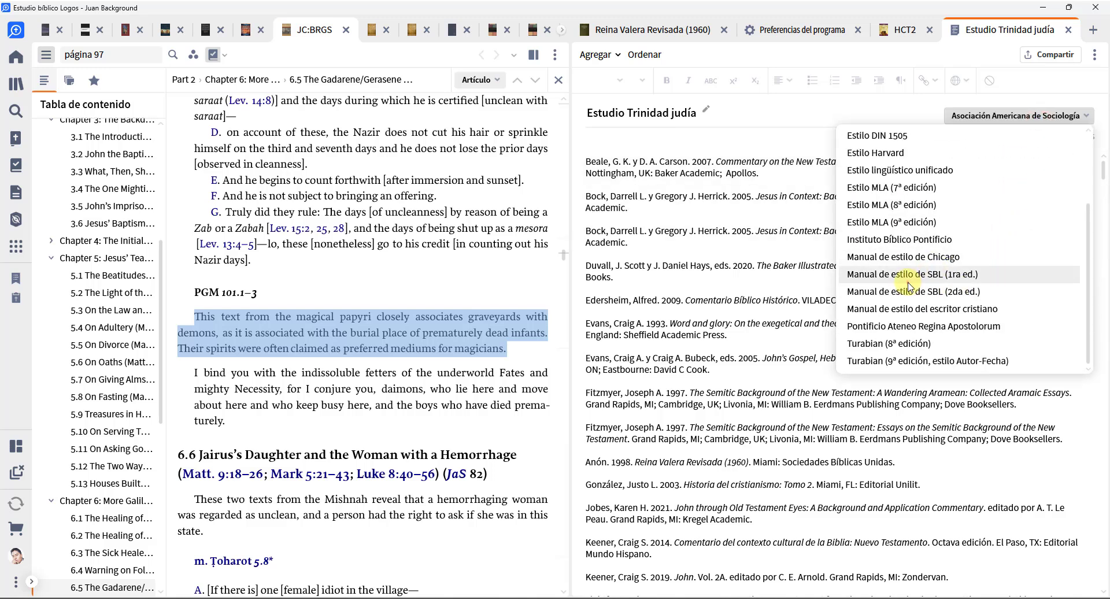
{"action": "left_click", "coordinate": [907, 282]}
{"action": "left_click", "coordinate": [1029, 122]}
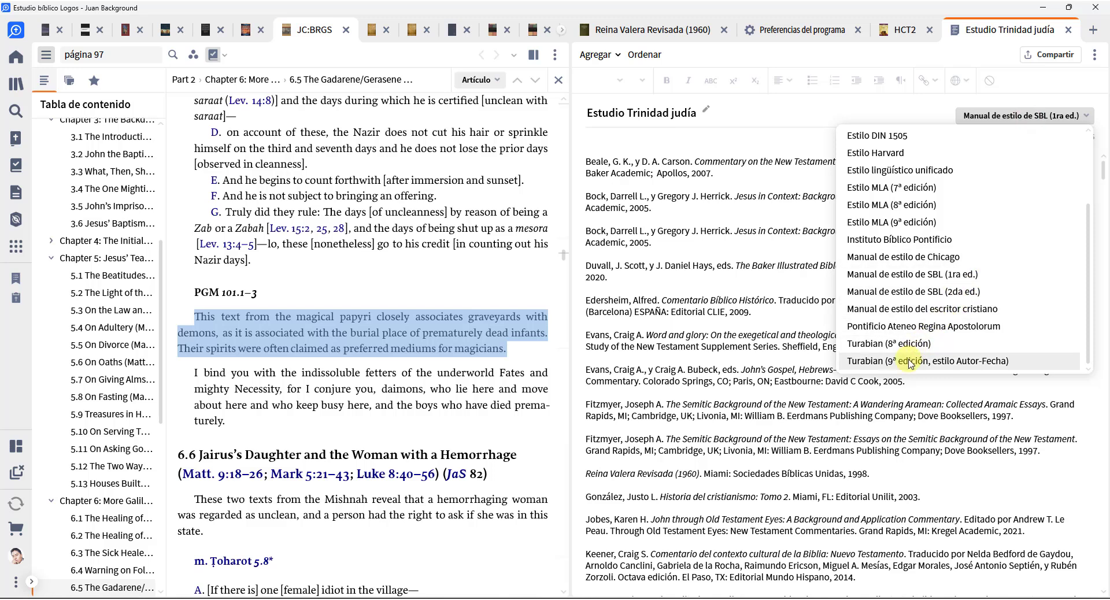
{"action": "left_click", "coordinate": [931, 361]}
{"action": "left_click", "coordinate": [1014, 122]}
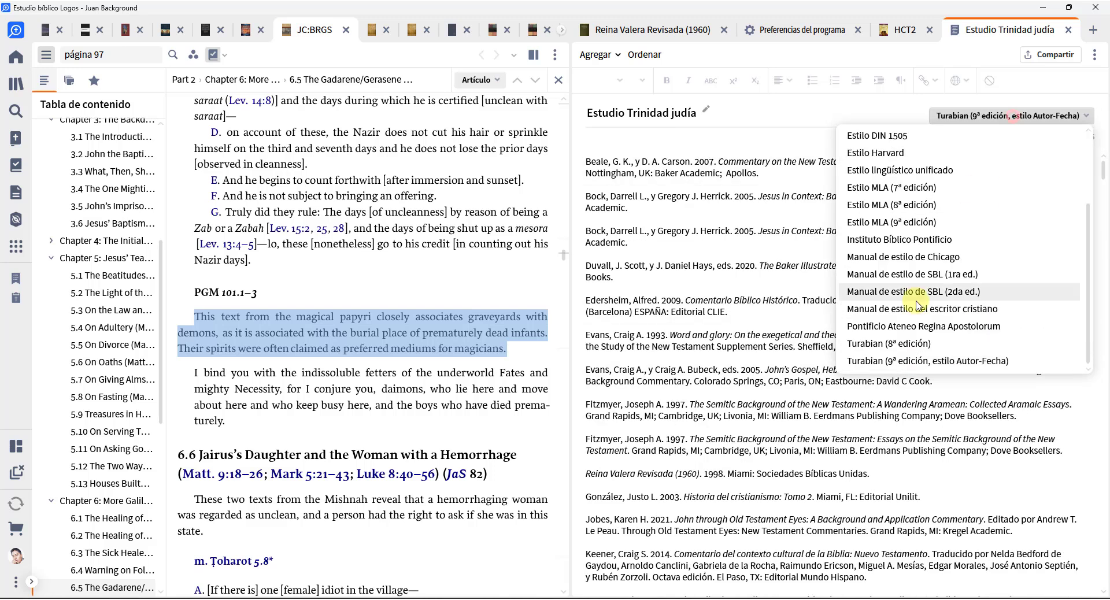
{"action": "left_click", "coordinate": [932, 347]}
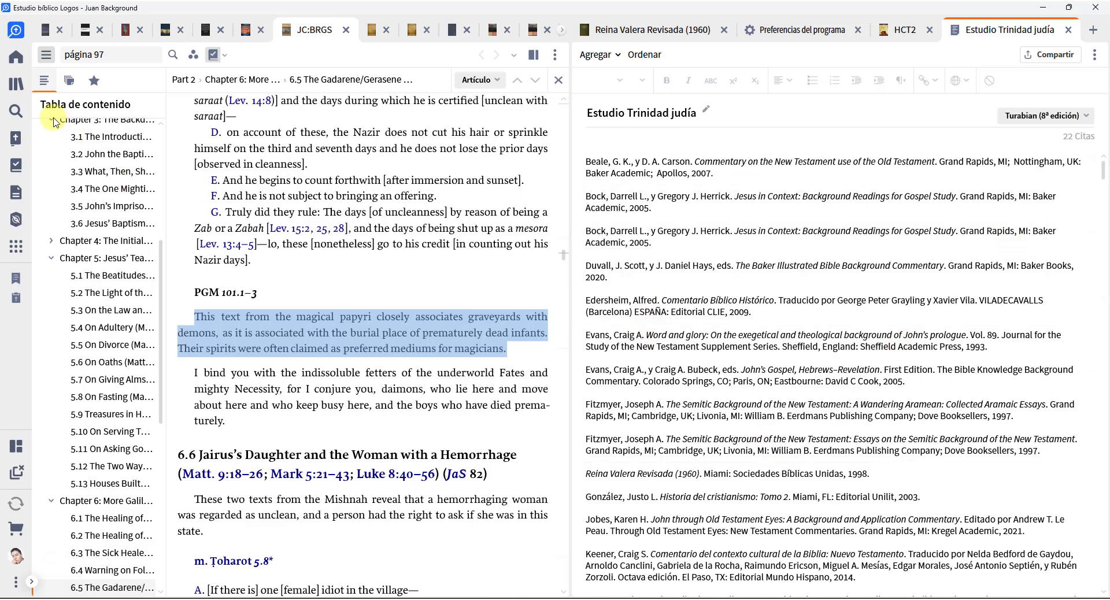
Open "Historia general de las misiones" from the library and add its citation below the first entry of the bibliography
{"action": "left_click", "coordinate": [28, 91]}
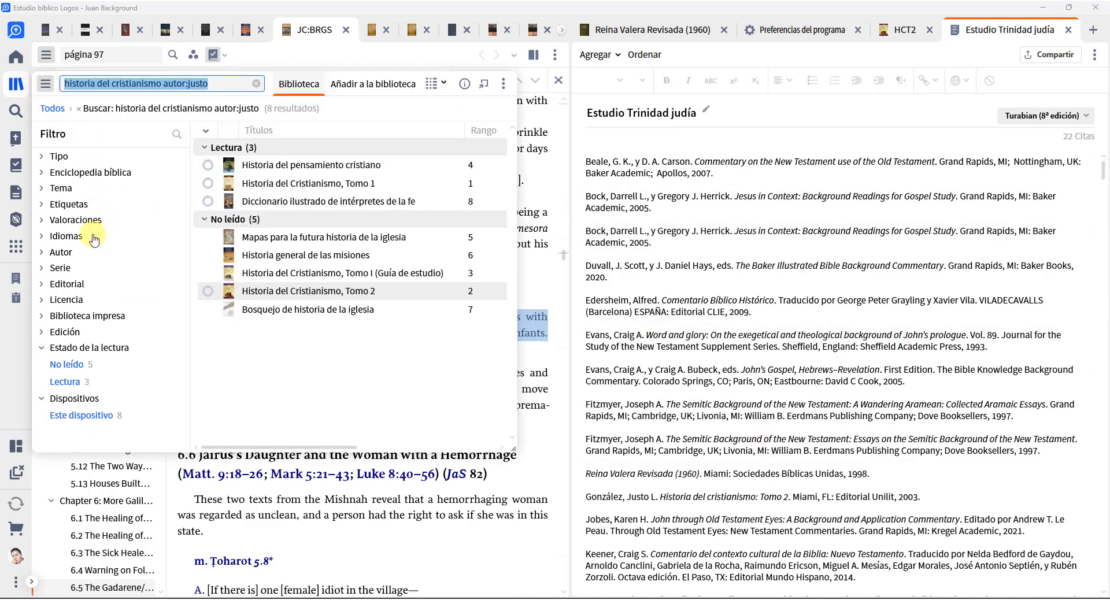
{"action": "left_click", "coordinate": [272, 259]}
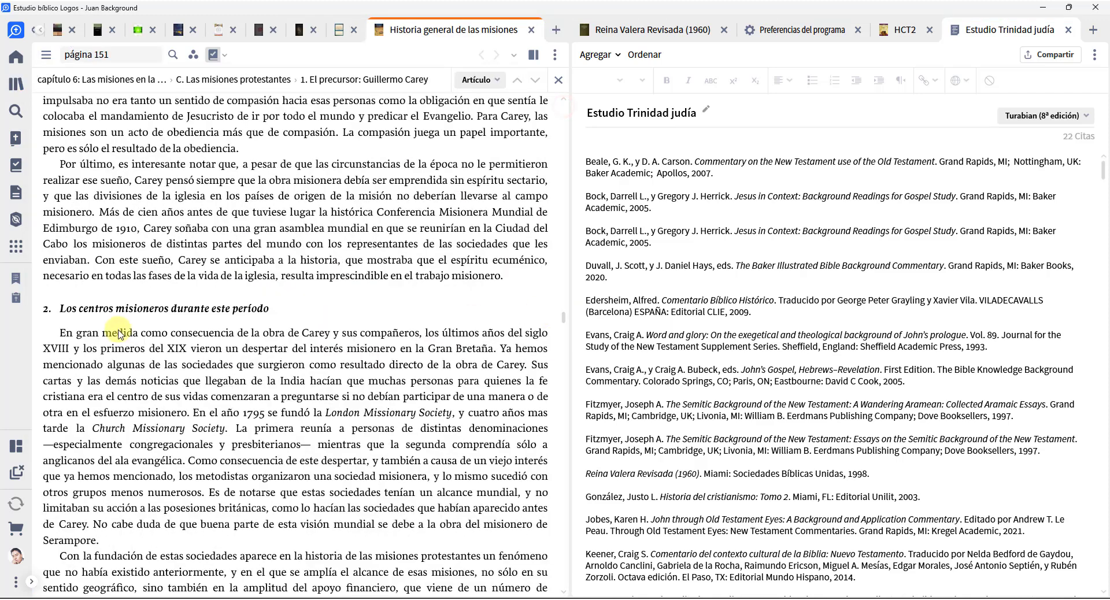
{"action": "left_click_drag", "start_coordinate": [60, 333], "coordinate": [191, 414]}
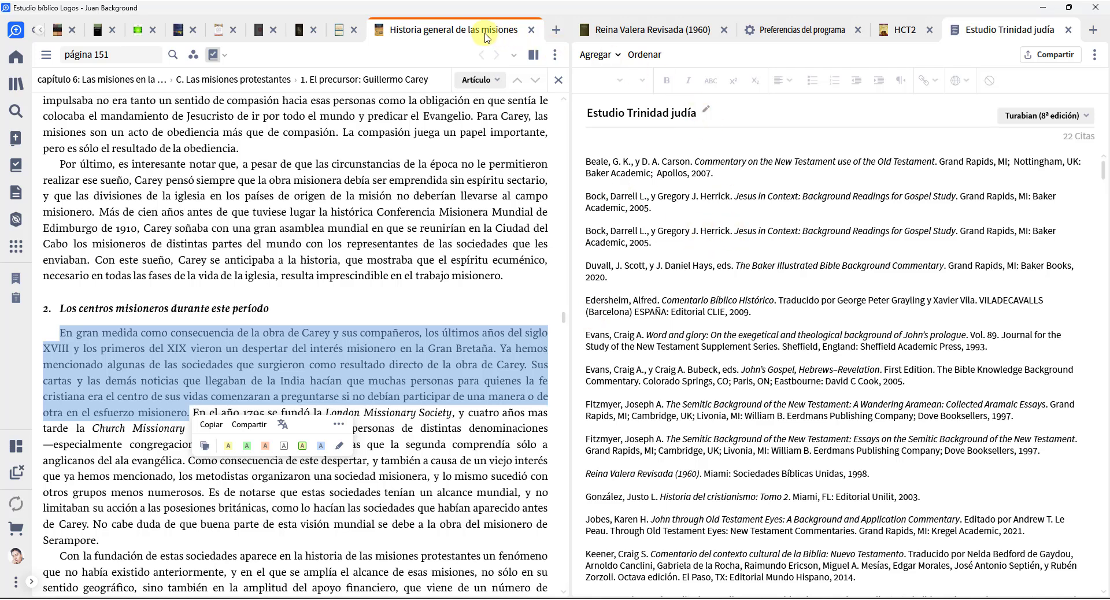
{"action": "left_click", "coordinate": [427, 30]}
{"action": "left_click_drag", "start_coordinate": [602, 128], "coordinate": [655, 182]}
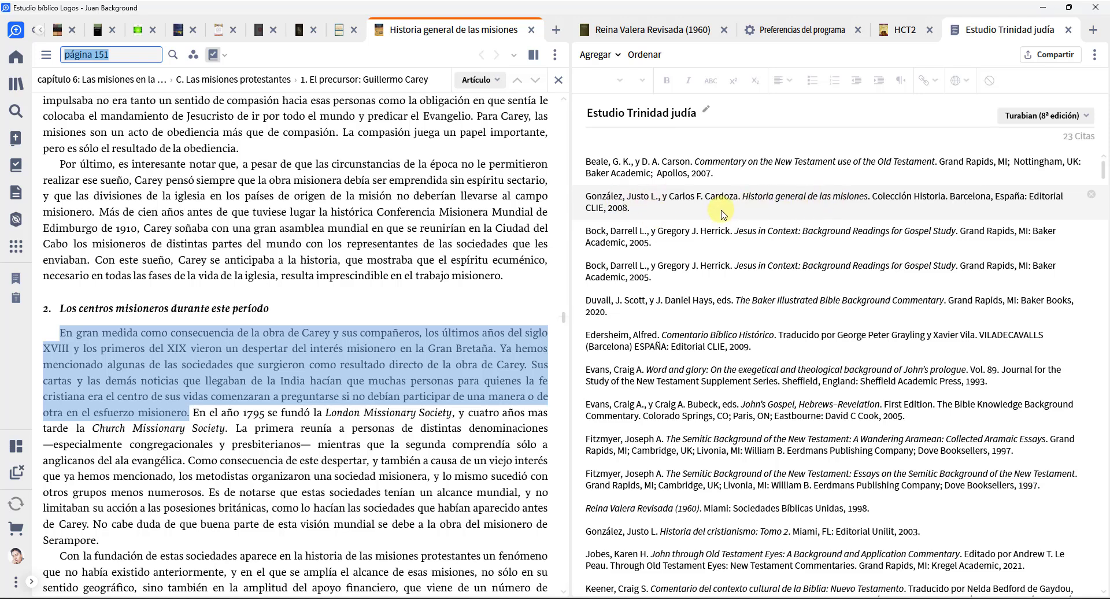
Create a new bibliography document and add to it all citations from the "Estudio Trinidad judía" bibliography
{"action": "left_click", "coordinate": [613, 55]}
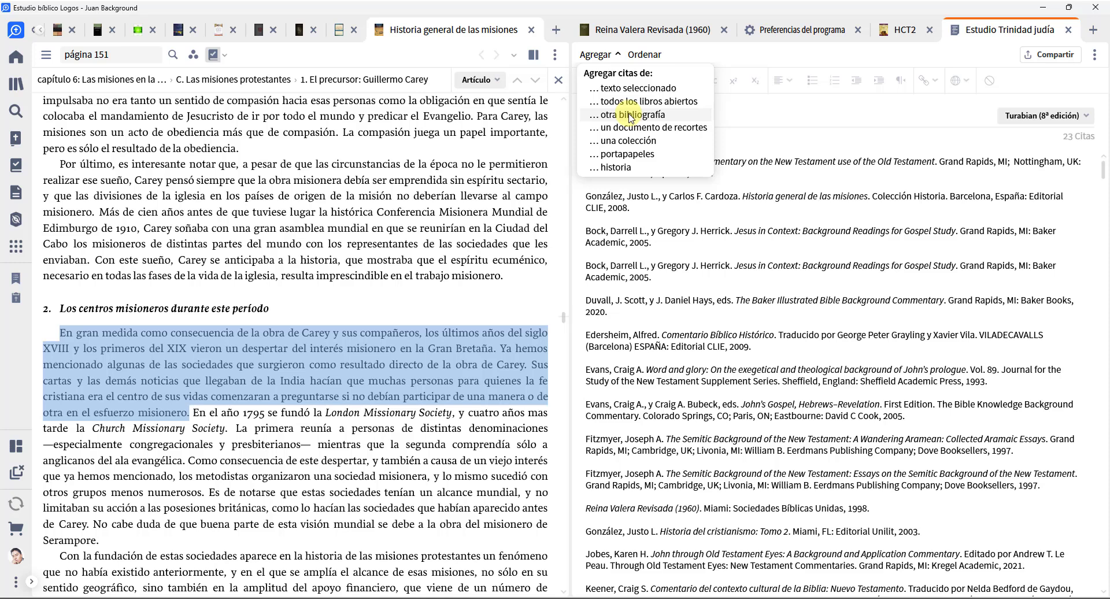
{"action": "left_click", "coordinate": [725, 131]}
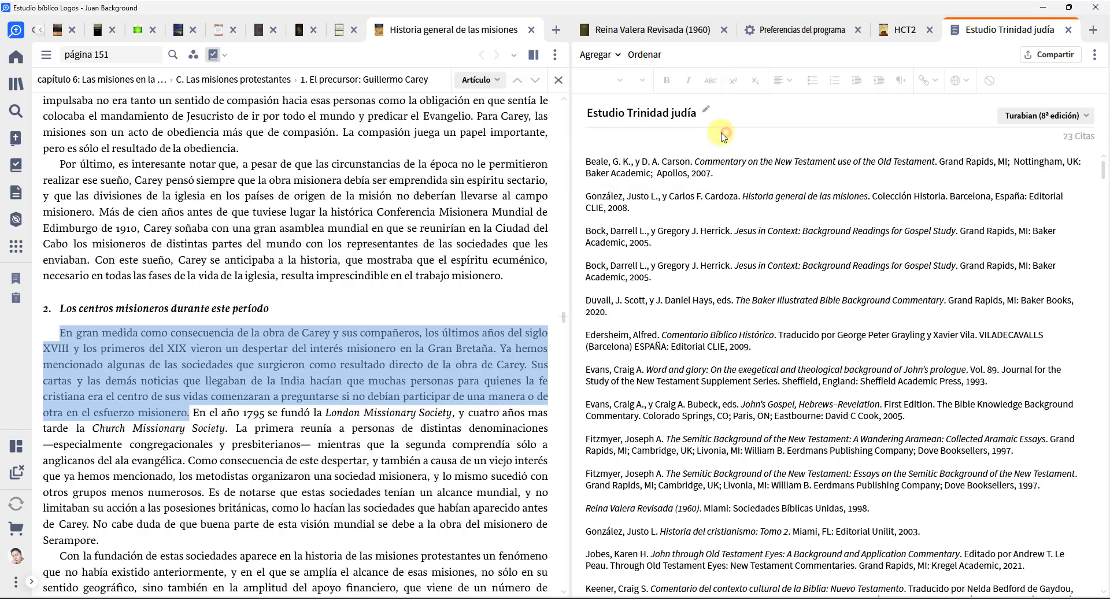
{"action": "left_click", "coordinate": [14, 199]}
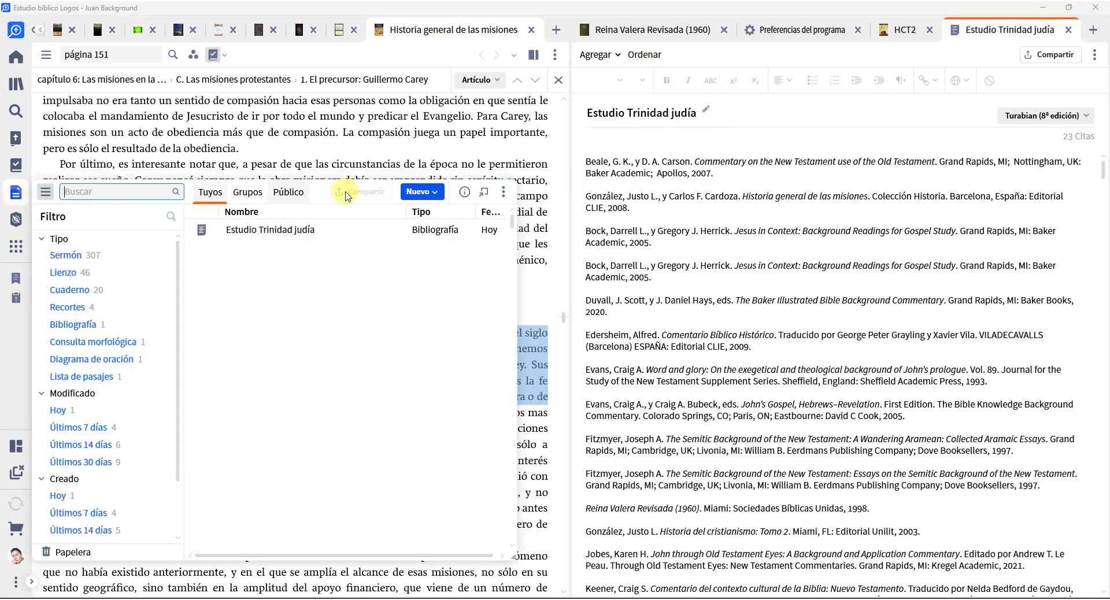
{"action": "left_click", "coordinate": [438, 194]}
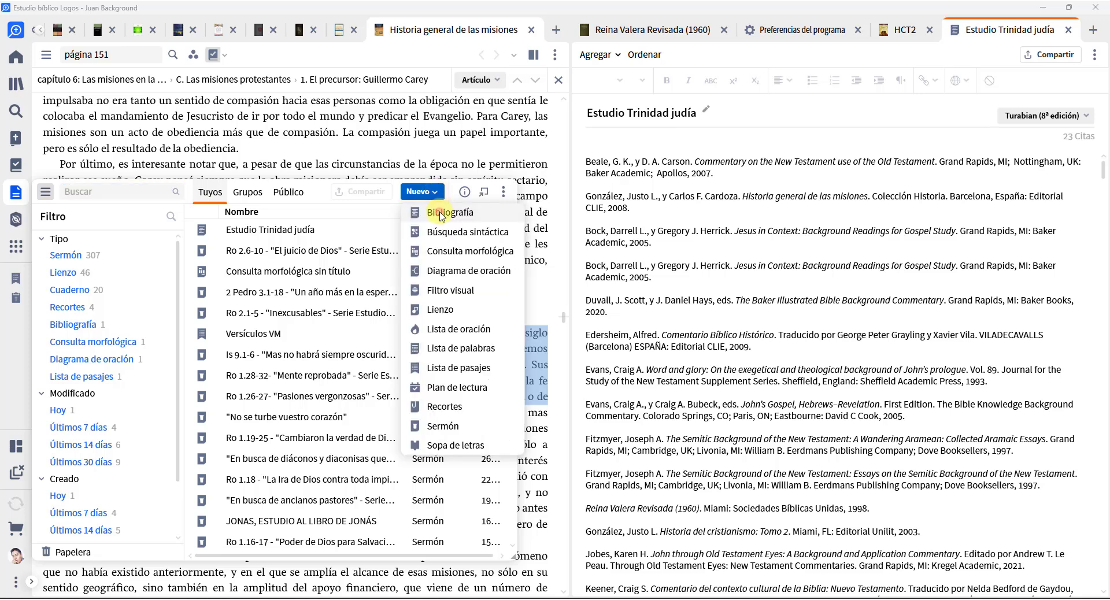
{"action": "left_click", "coordinate": [441, 216]}
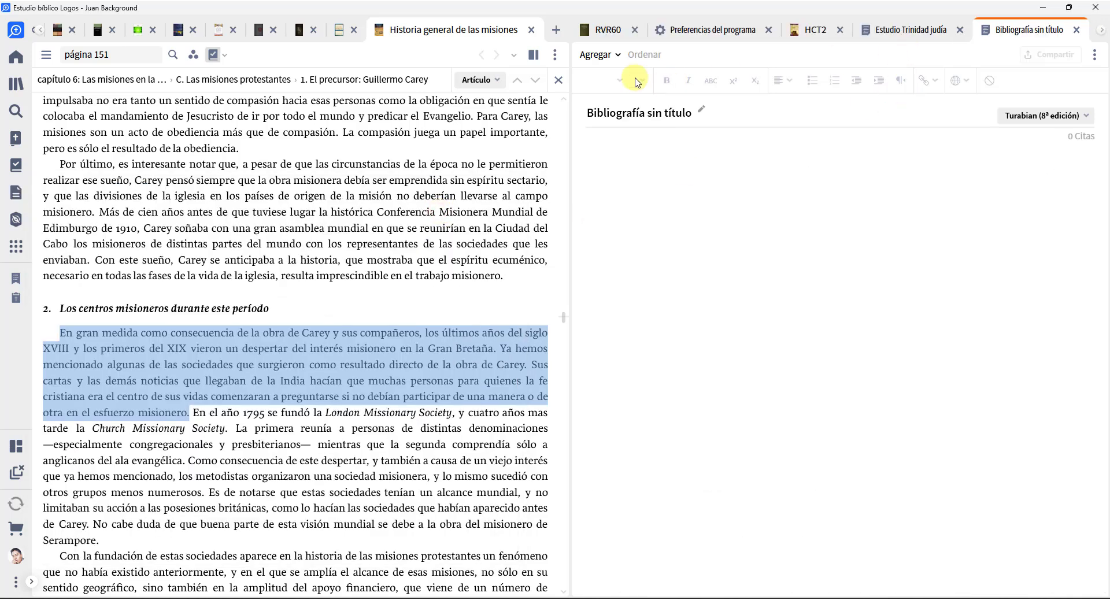
{"action": "left_click", "coordinate": [616, 55]}
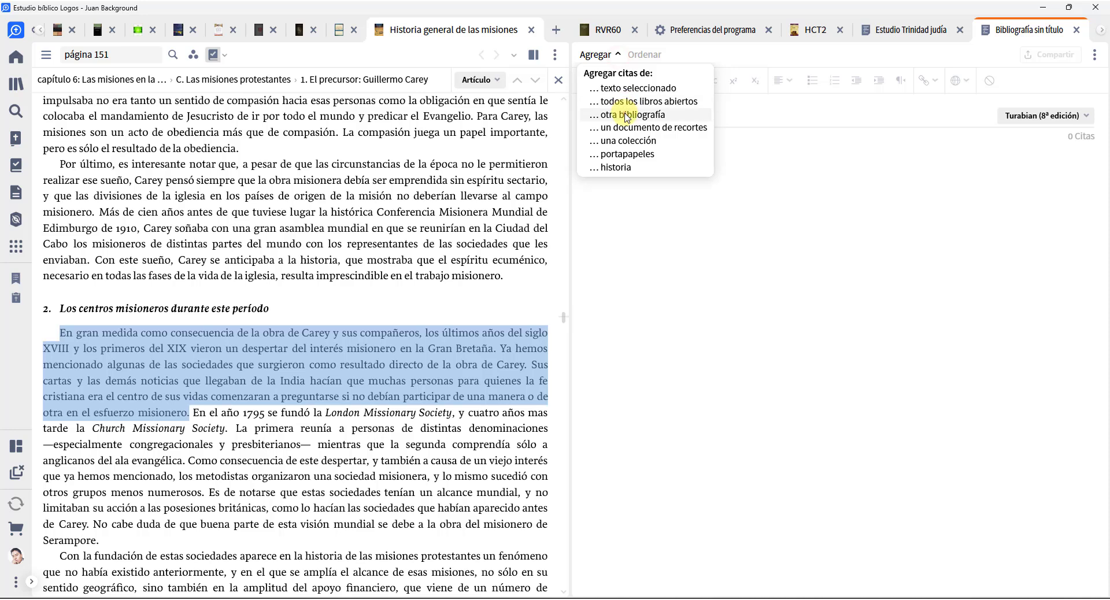
{"action": "mouse_move", "coordinate": [628, 116]}
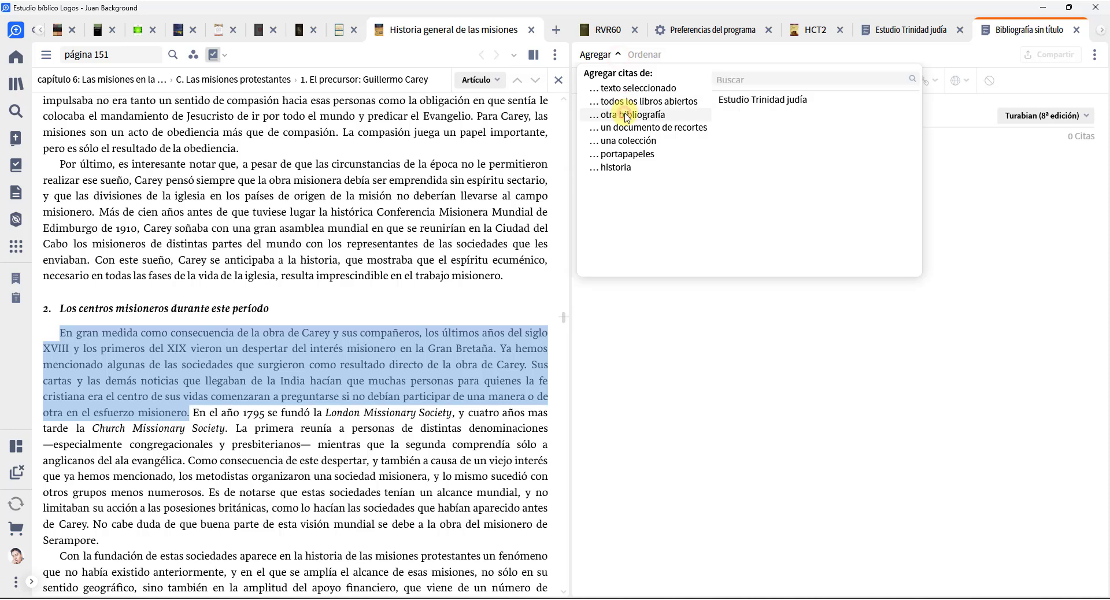
{"action": "left_click", "coordinate": [760, 101]}
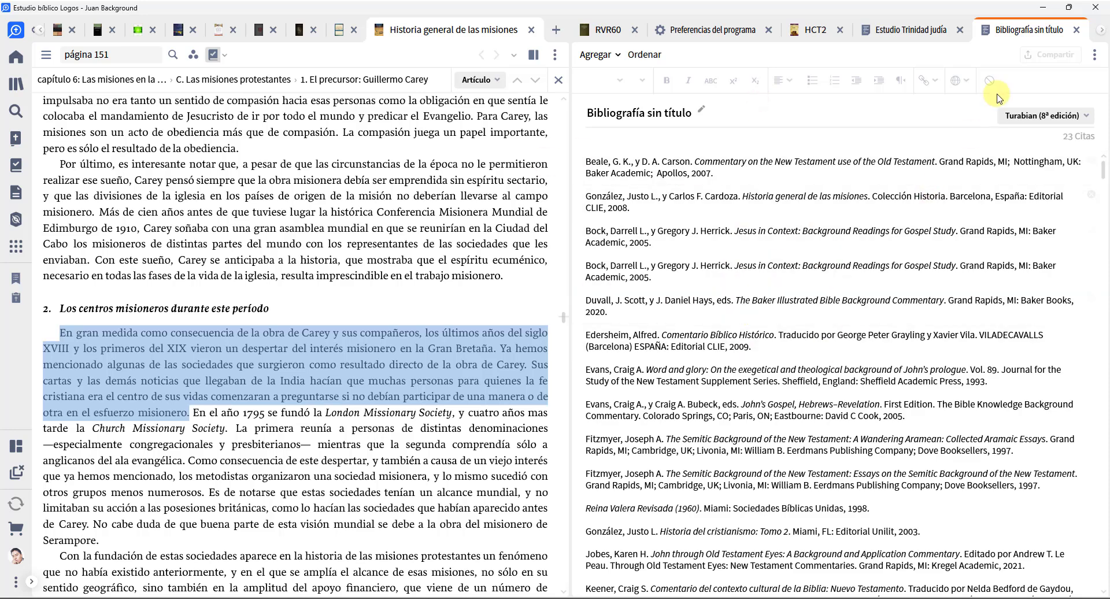
Close the untitled bibliography, delete it from the documents list and return to "Estudio Trinidad judía"
{"action": "left_click", "coordinate": [1079, 32]}
{"action": "left_click", "coordinate": [15, 193]}
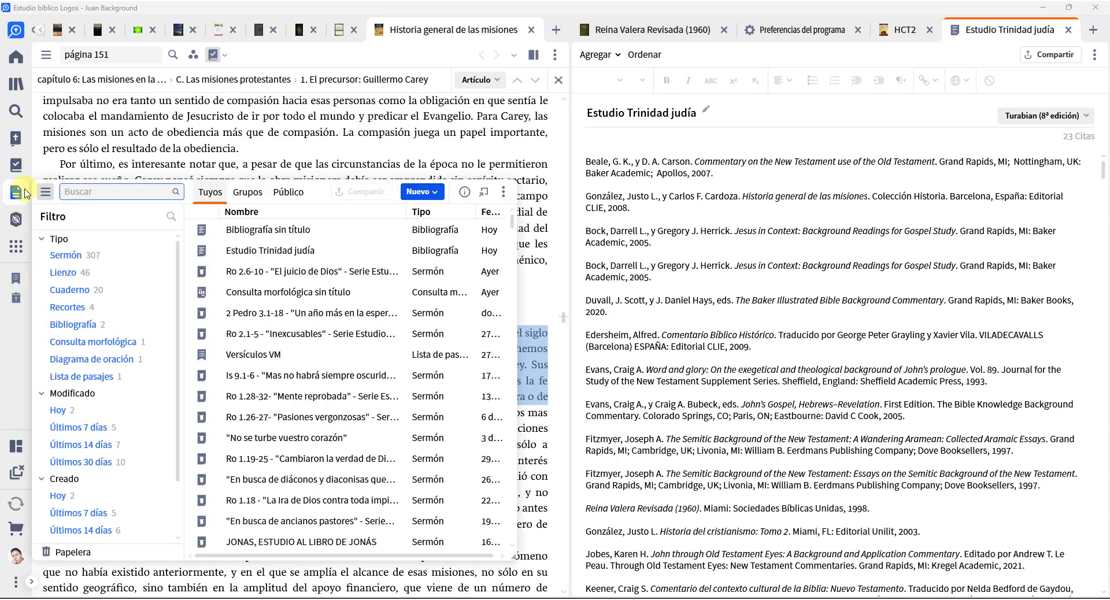
{"action": "right_click", "coordinate": [275, 234]}
{"action": "left_click", "coordinate": [311, 339]}
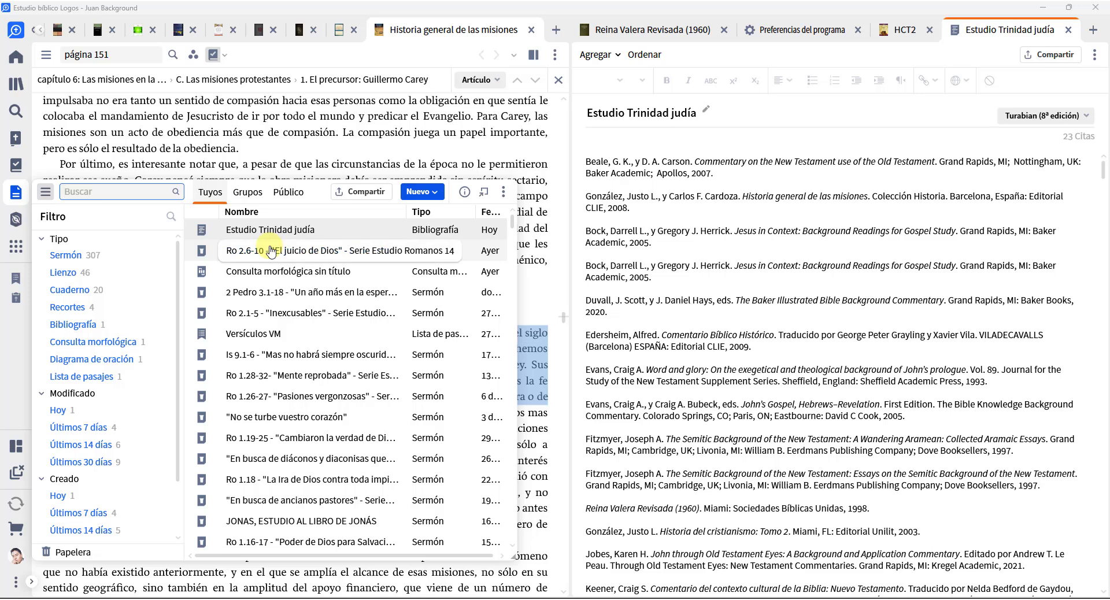
{"action": "left_click", "coordinate": [713, 175]}
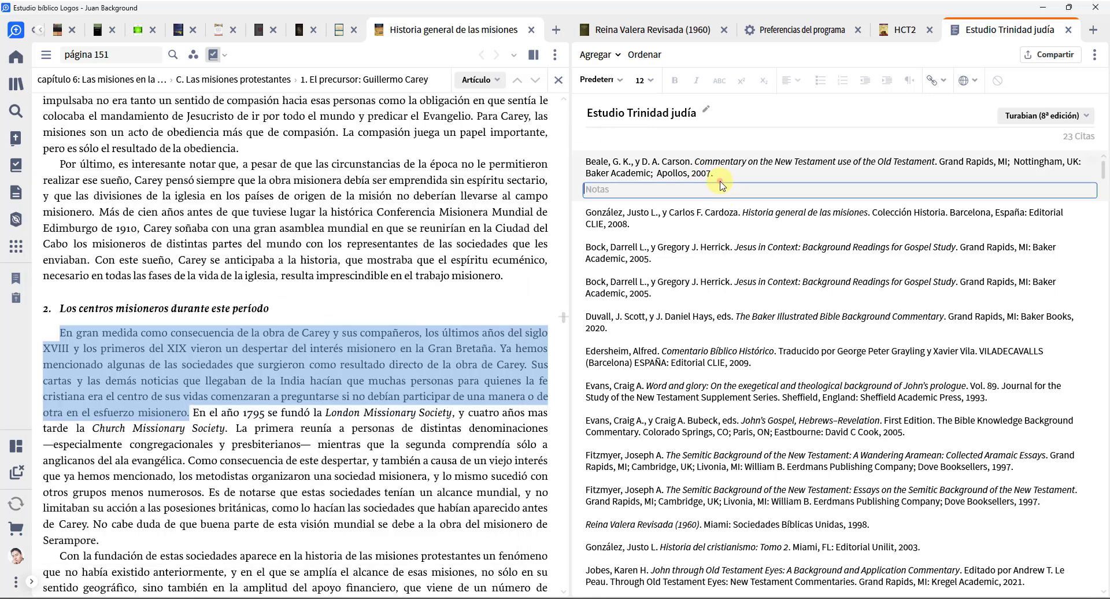
Add a citation from the history to the bibliography, using a "Hechos de los Apóstoles 13:14" entry from El Nuevo Testamento
{"action": "left_click", "coordinate": [618, 58]}
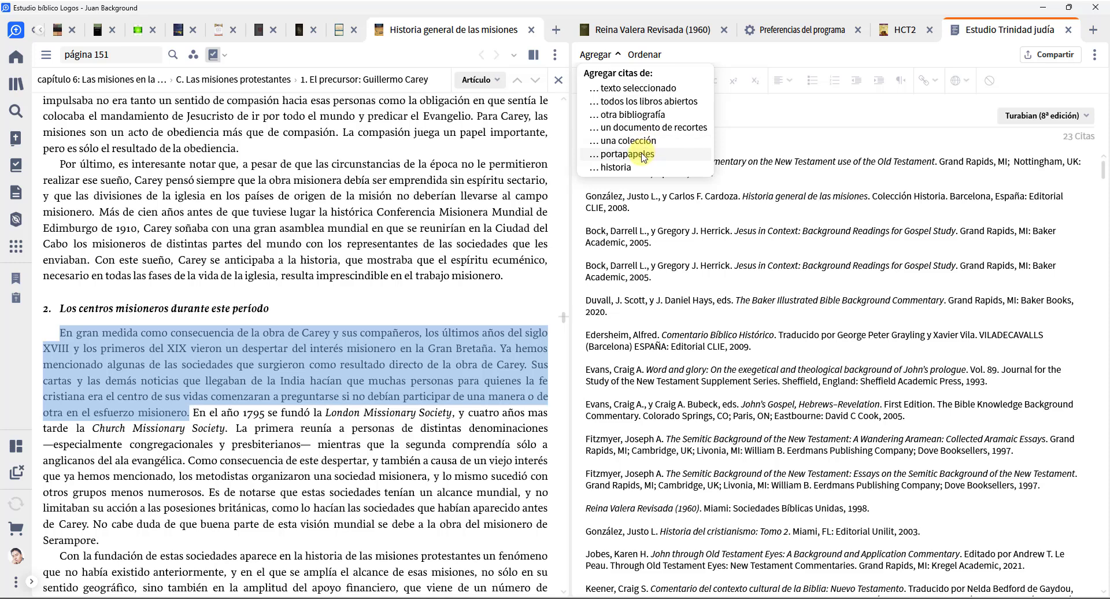
{"action": "mouse_move", "coordinate": [626, 169]}
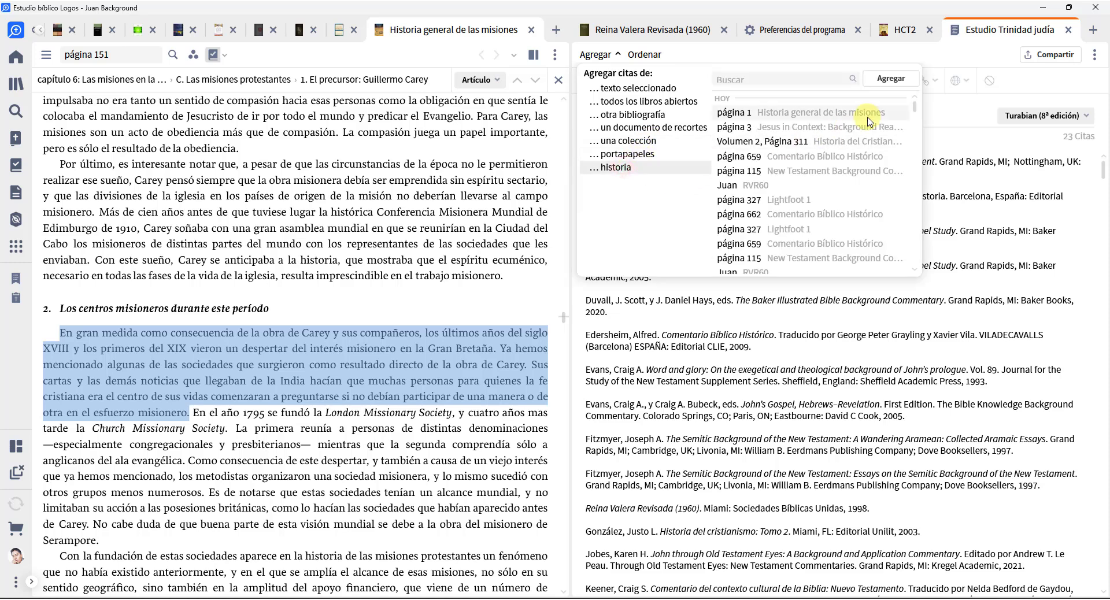
{"action": "left_click", "coordinate": [911, 109]}
{"action": "left_click", "coordinate": [914, 133]}
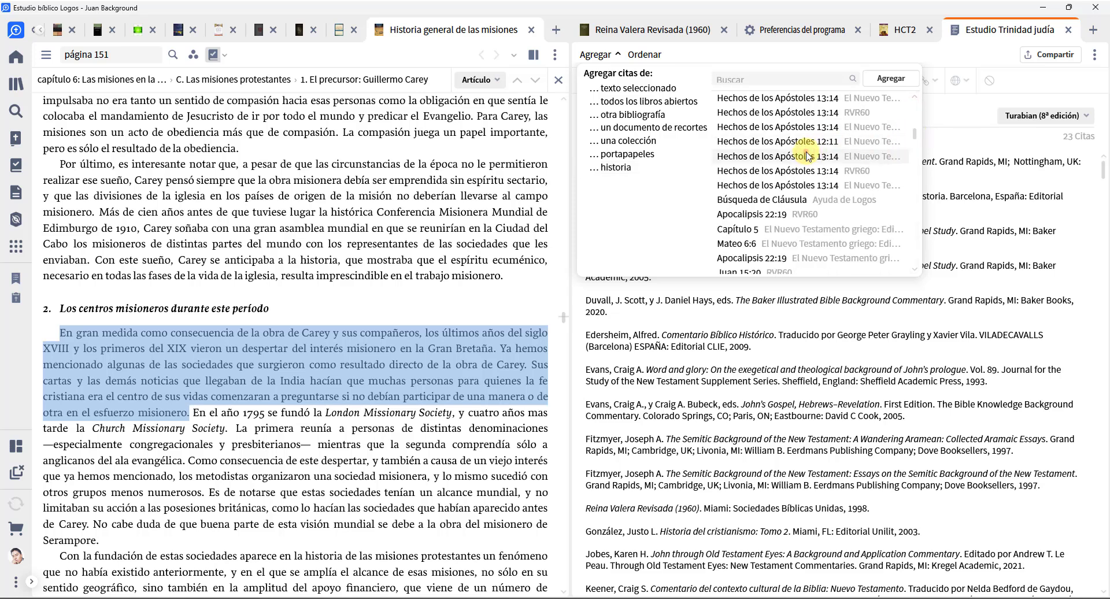
{"action": "left_click", "coordinate": [807, 156]}
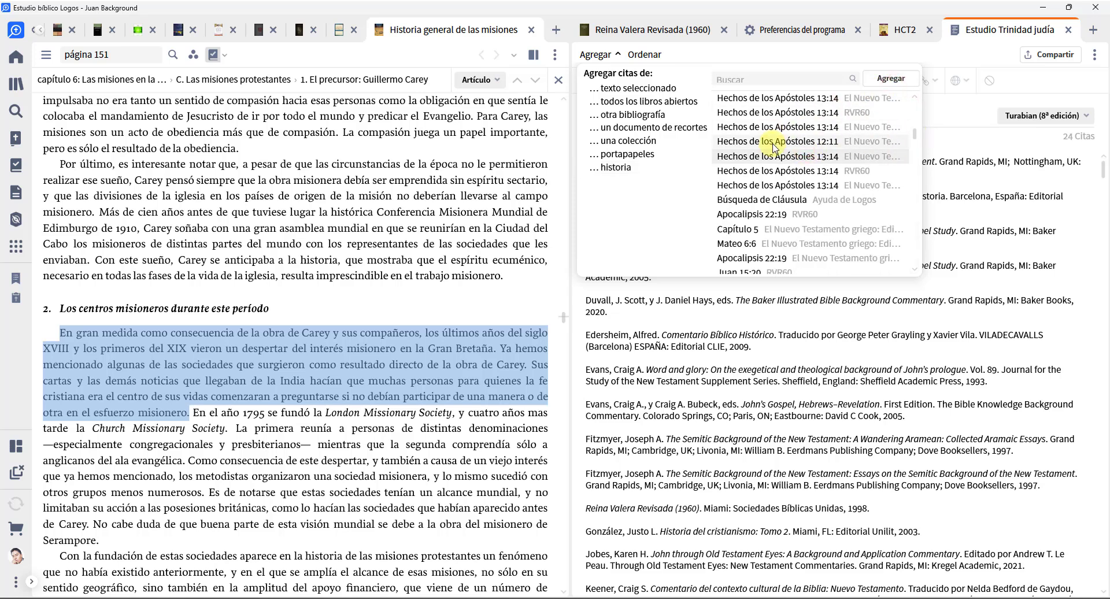
{"action": "scroll", "coordinate": [791, 199], "scroll_direction": "down", "scroll_amount": 3}
{"action": "scroll", "coordinate": [793, 203], "scroll_direction": "down", "scroll_amount": 3}
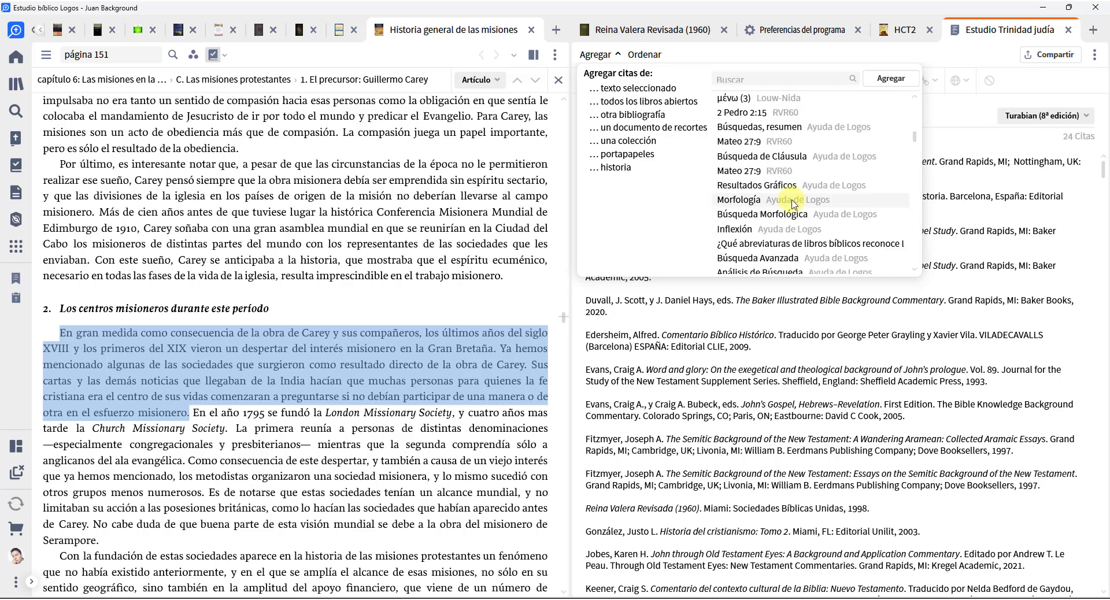
{"action": "left_click", "coordinate": [750, 361]}
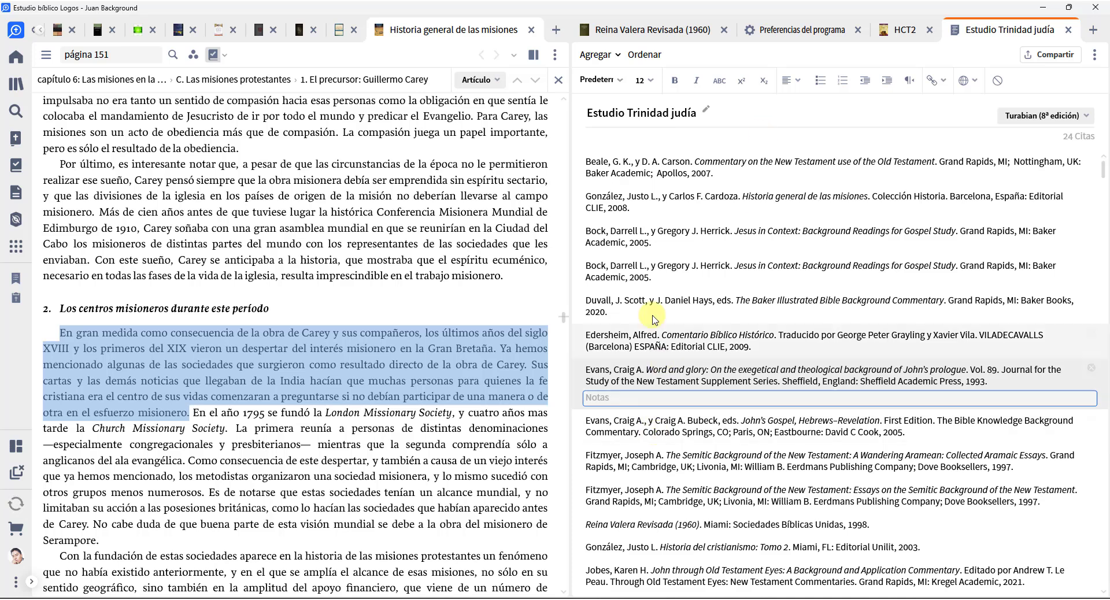
Add the note "Específica... abc" beneath the "Historia general de las misiones" citation
{"action": "left_click", "coordinate": [635, 196]}
{"action": "type", "text": "Específica... abc"}
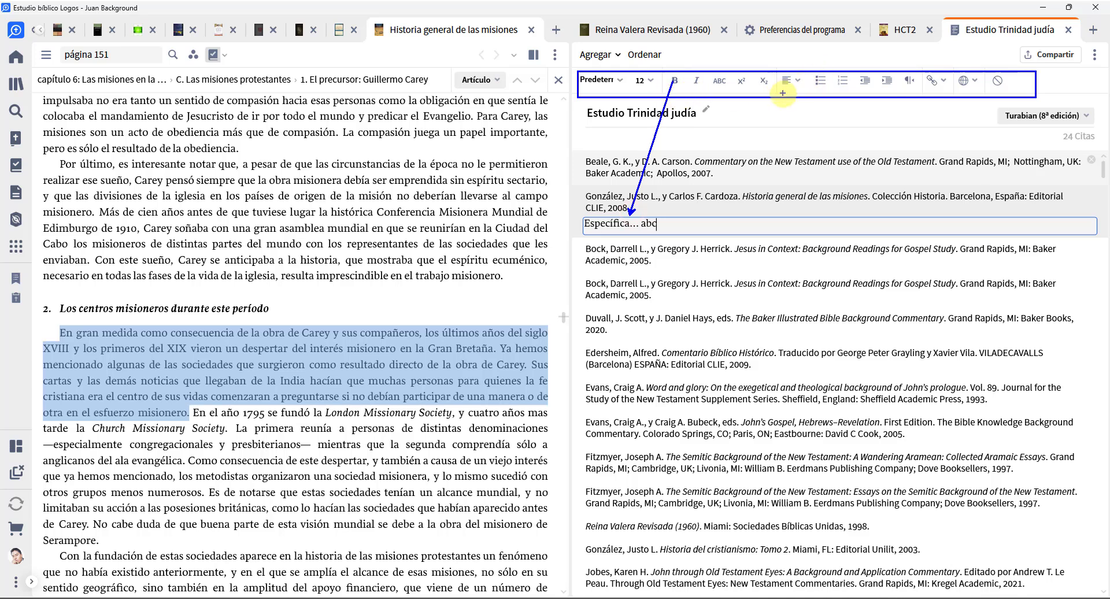
{"action": "mouse_move", "coordinate": [815, 107]}
{"action": "left_mouse_down"}
{"action": "mouse_move", "coordinate": [794, 91]}
{"action": "mouse_move", "coordinate": [808, 89]}
{"action": "left_mouse_up"}
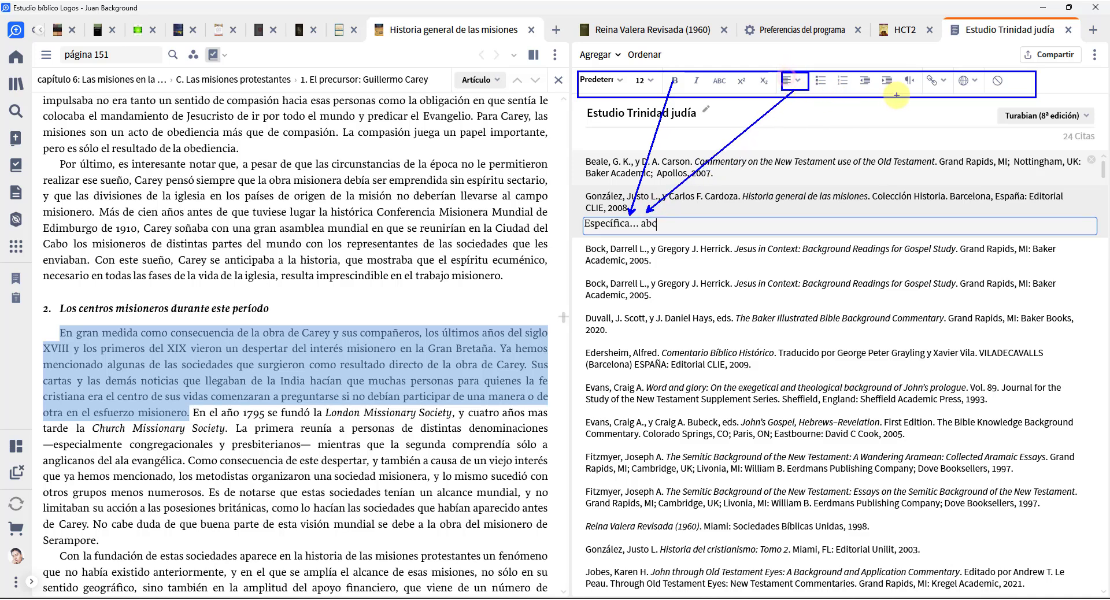
{"action": "left_click_drag", "start_coordinate": [681, 208], "coordinate": [924, 86]}
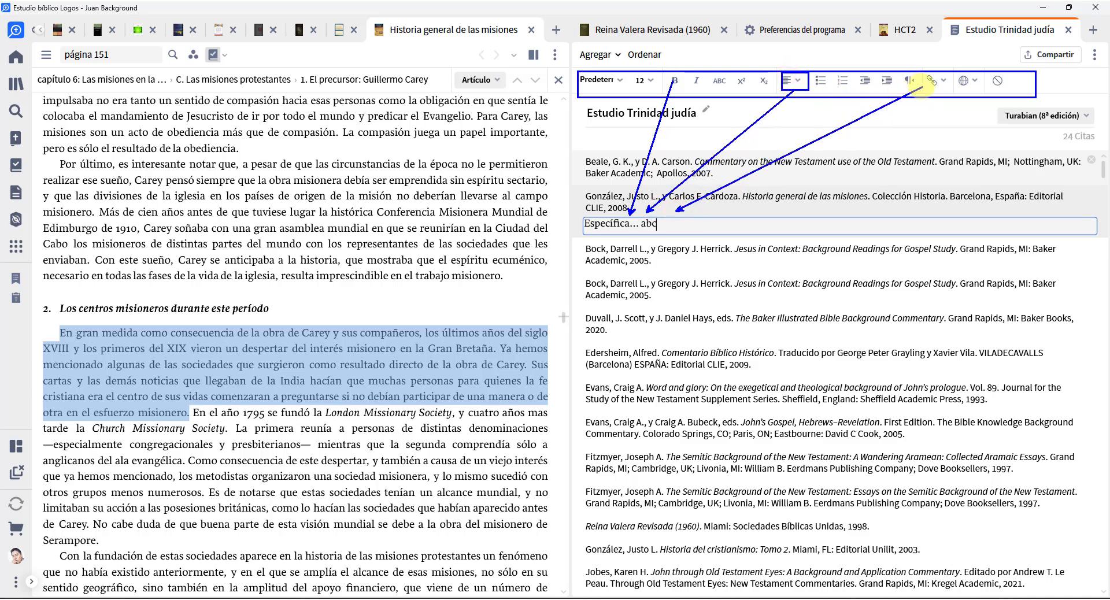
{"action": "key", "text": "Escape"}
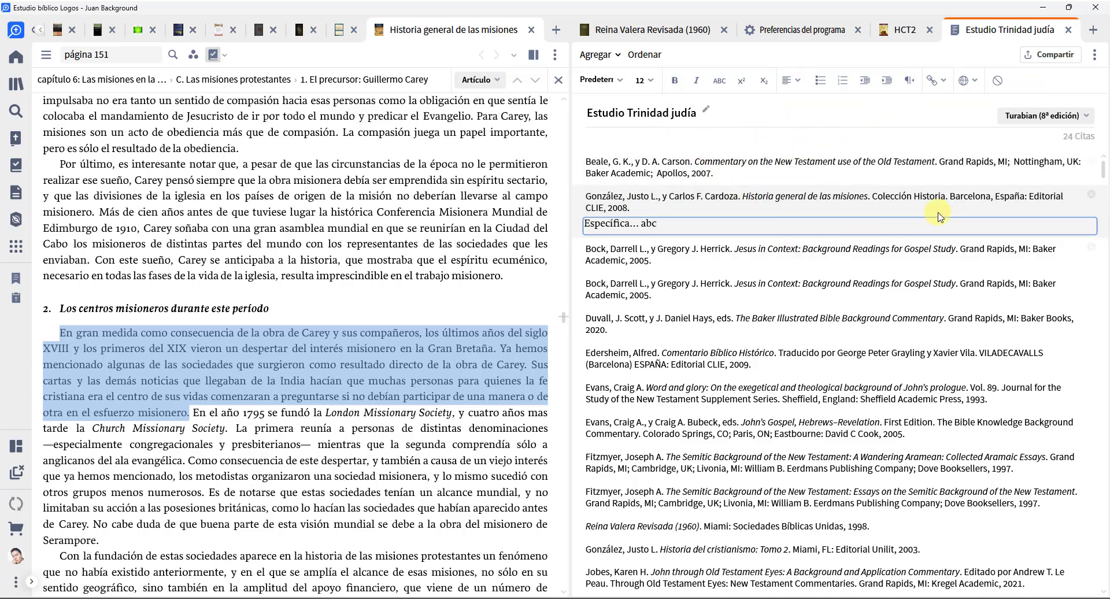
{"action": "left_click", "coordinate": [784, 271]}
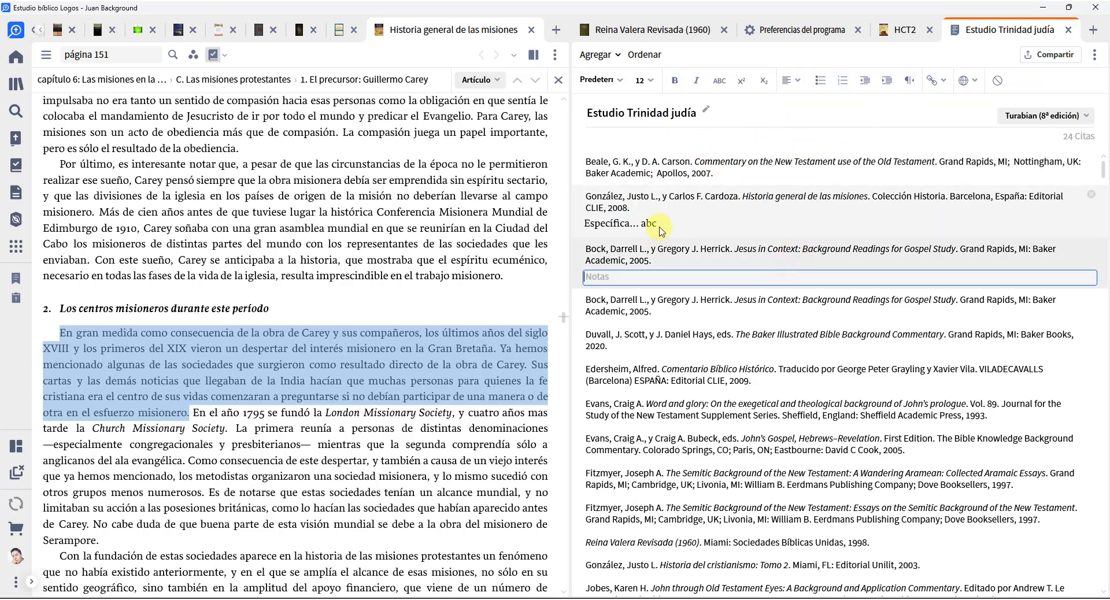
{"action": "scroll", "coordinate": [705, 271], "scroll_direction": "down", "scroll_amount": 2}
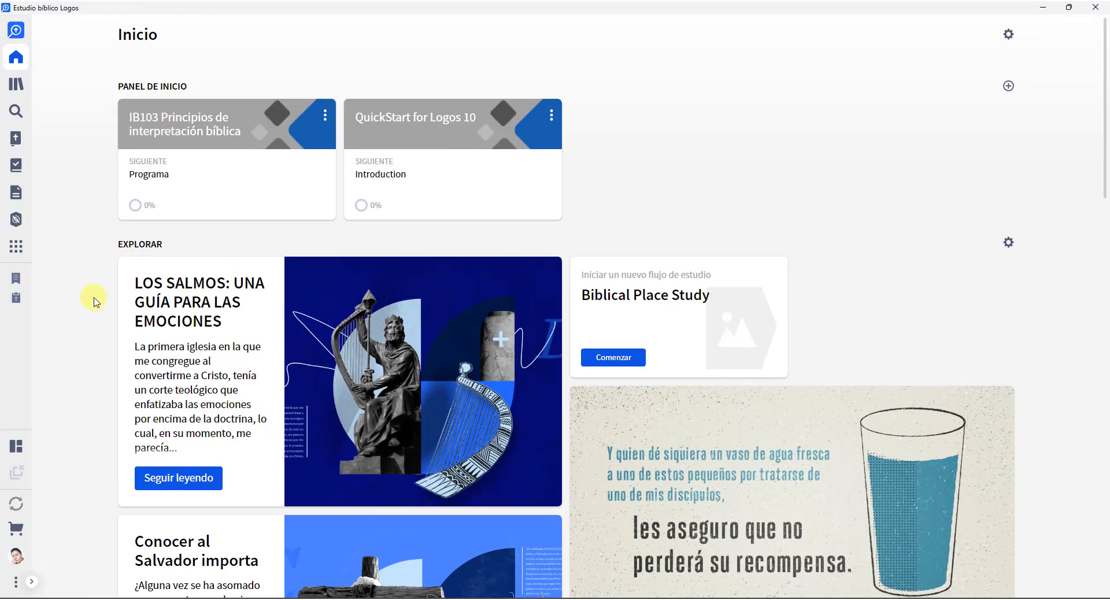
Open the saved bibliography "Estudio Trinidad judía" from the documents list and look through its citations
{"action": "left_click", "coordinate": [16, 192]}
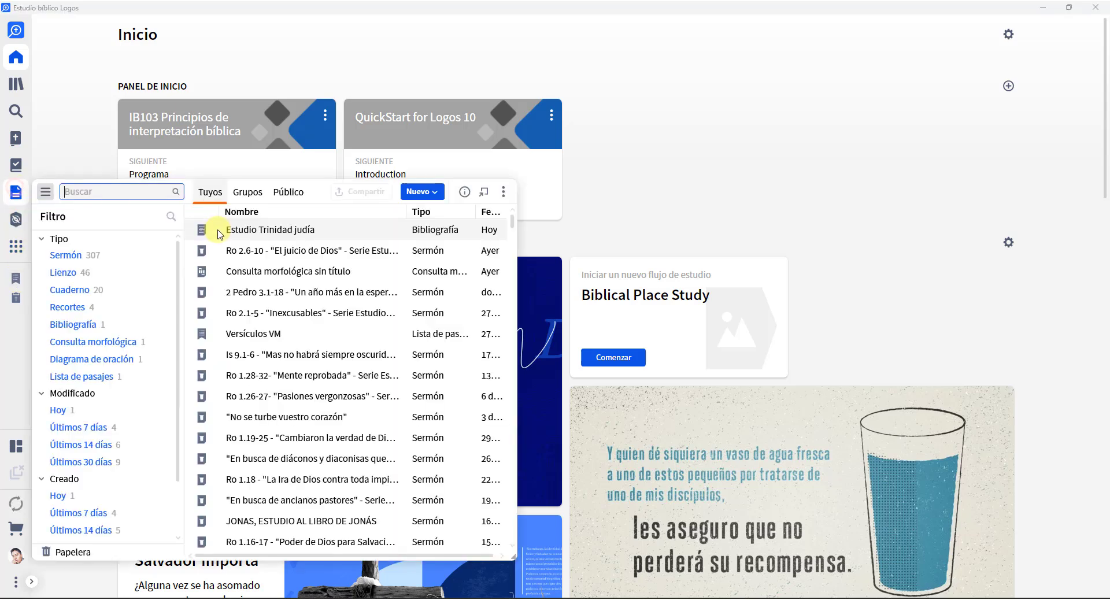
{"action": "left_click", "coordinate": [252, 232]}
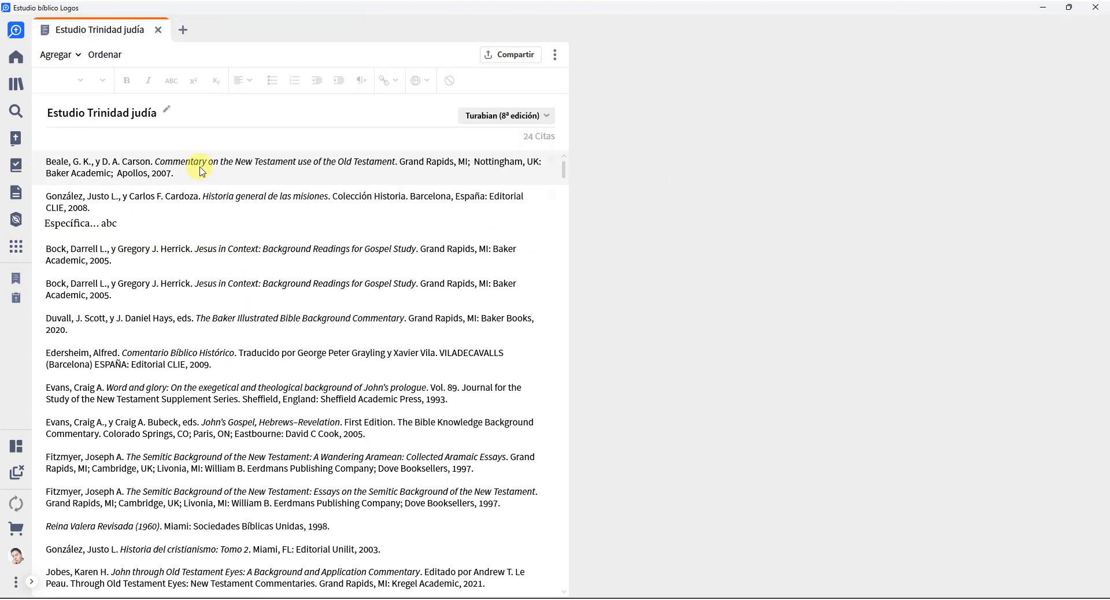
{"action": "scroll", "coordinate": [315, 283], "scroll_direction": "down", "scroll_amount": 2}
{"action": "scroll", "coordinate": [315, 284], "scroll_direction": "down", "scroll_amount": 2}
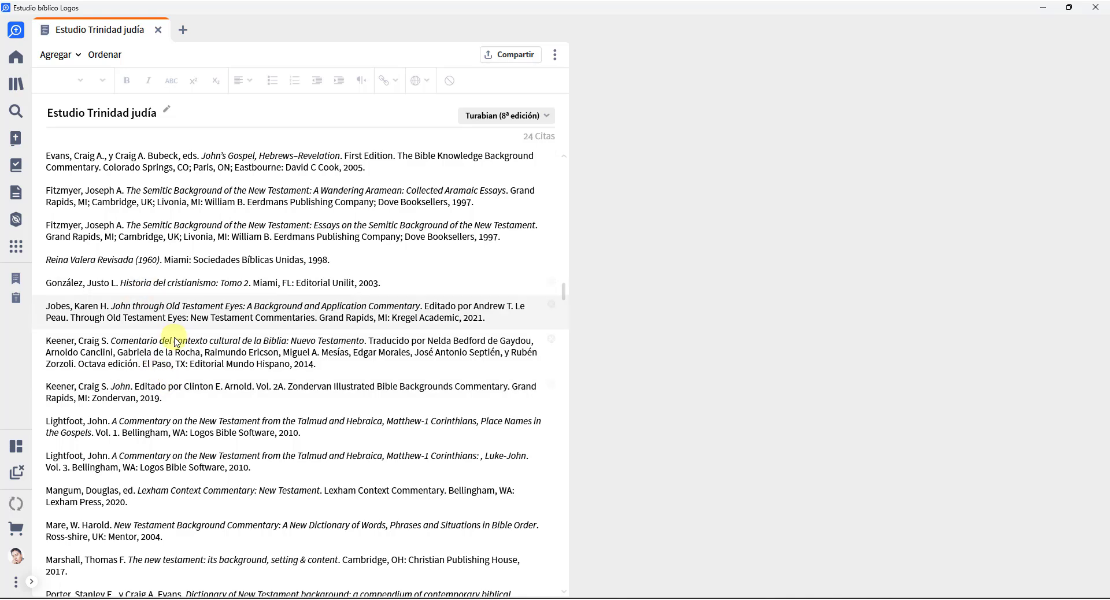
Open the book "Historia del cristianismo: Tomo 2" from its citation, view the cited passage, and close the book
{"action": "left_click", "coordinate": [188, 285]}
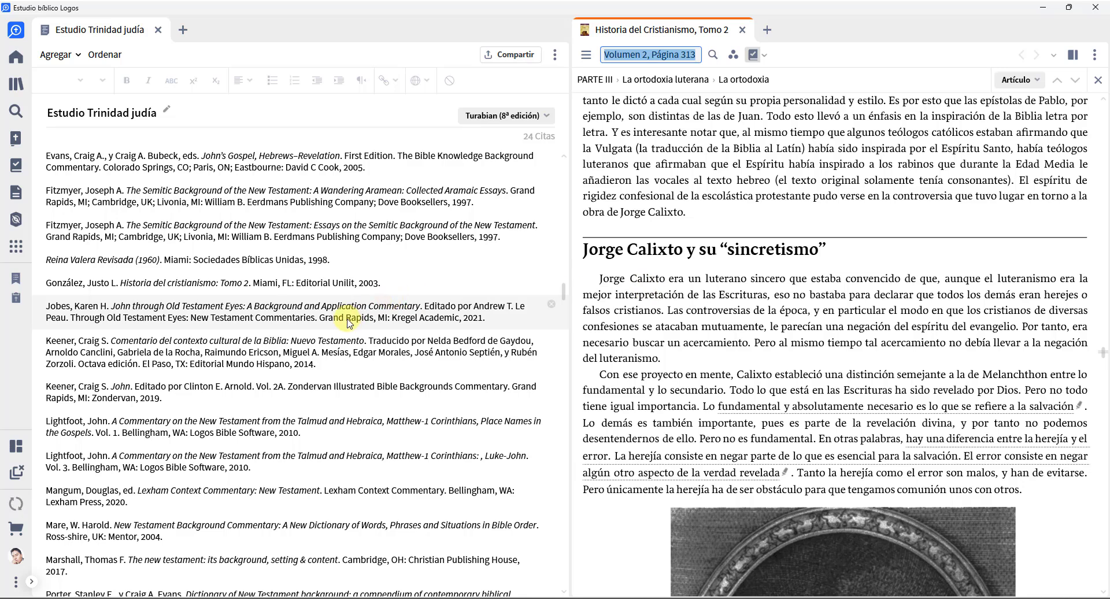
{"action": "left_click_drag", "start_coordinate": [587, 268], "coordinate": [1023, 360]}
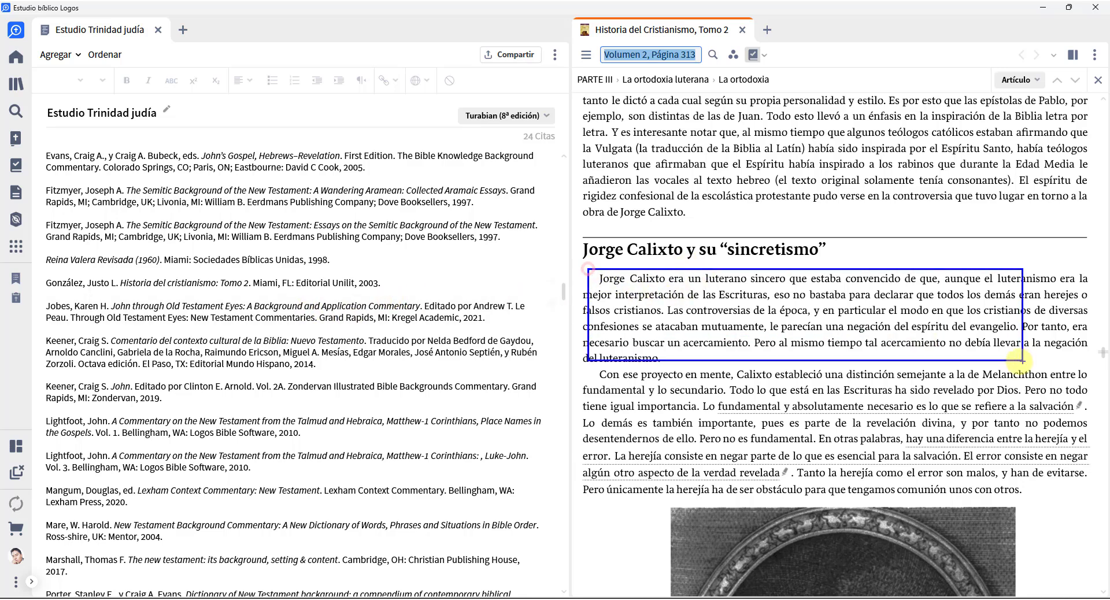
{"action": "left_click_drag", "start_coordinate": [656, 320], "coordinate": [442, 337]}
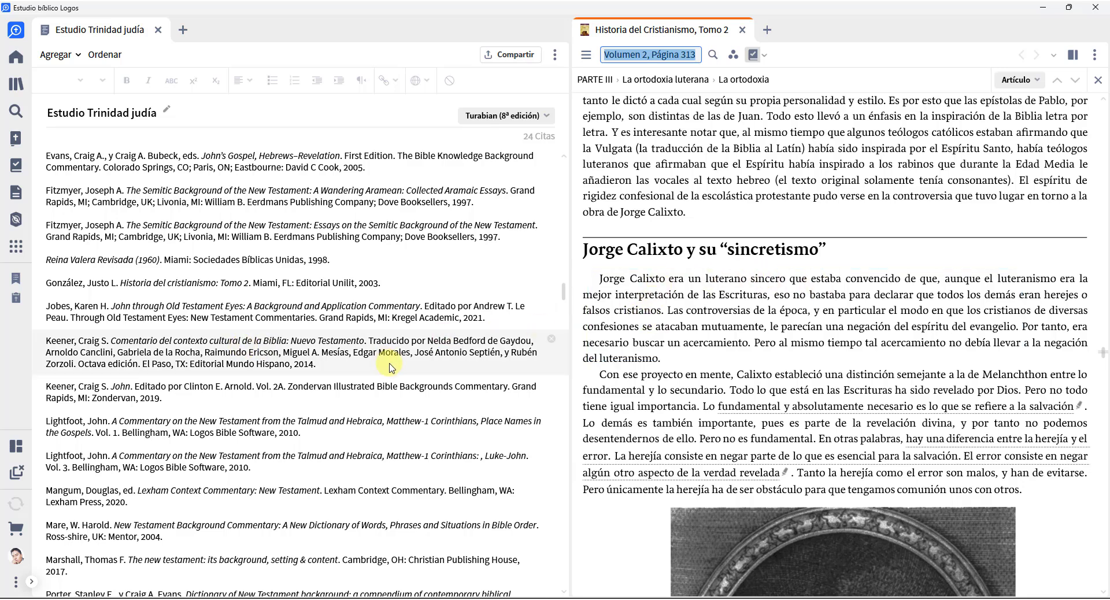
{"action": "scroll", "coordinate": [266, 346], "scroll_direction": "down", "scroll_amount": 5}
{"action": "scroll", "coordinate": [251, 403], "scroll_direction": "up", "scroll_amount": 10}
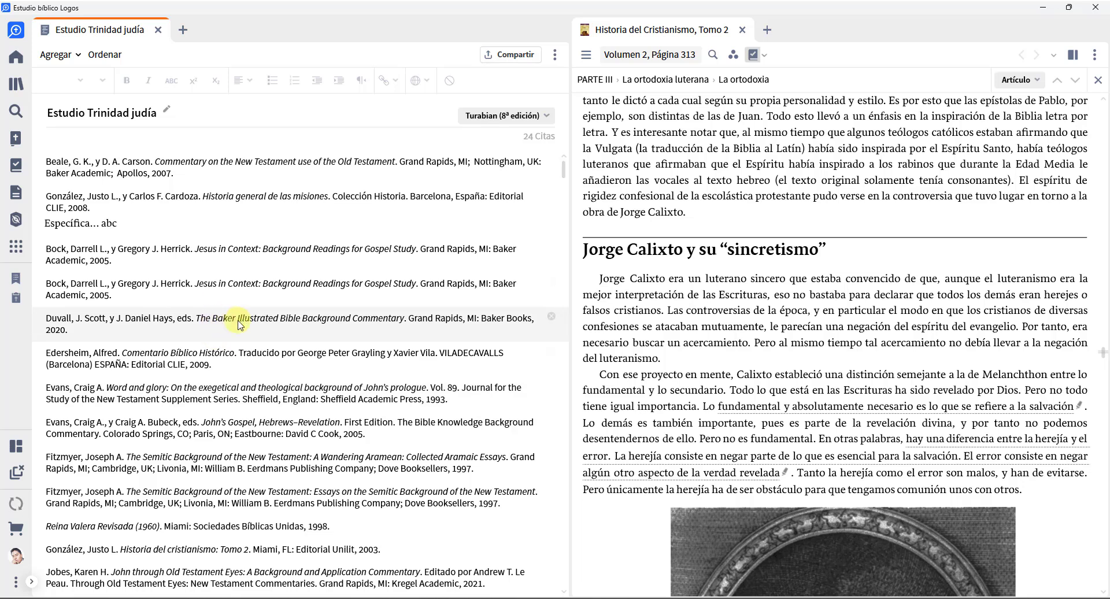
{"action": "left_click", "coordinate": [743, 31]}
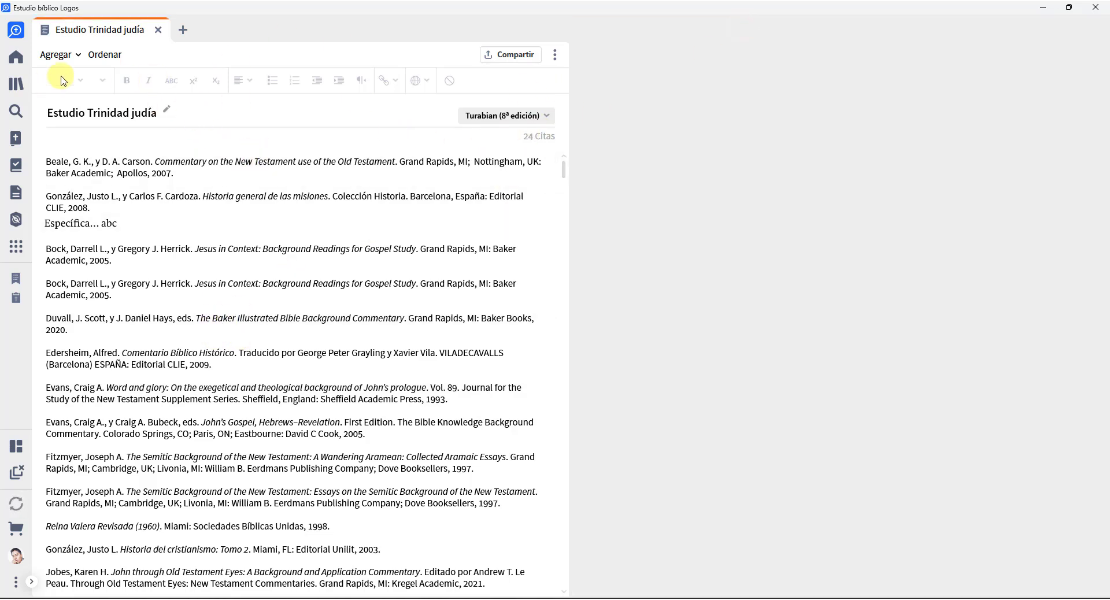
Look over the available citation styles and the sharing options for the bibliography without changing either
{"action": "left_click", "coordinate": [495, 118]}
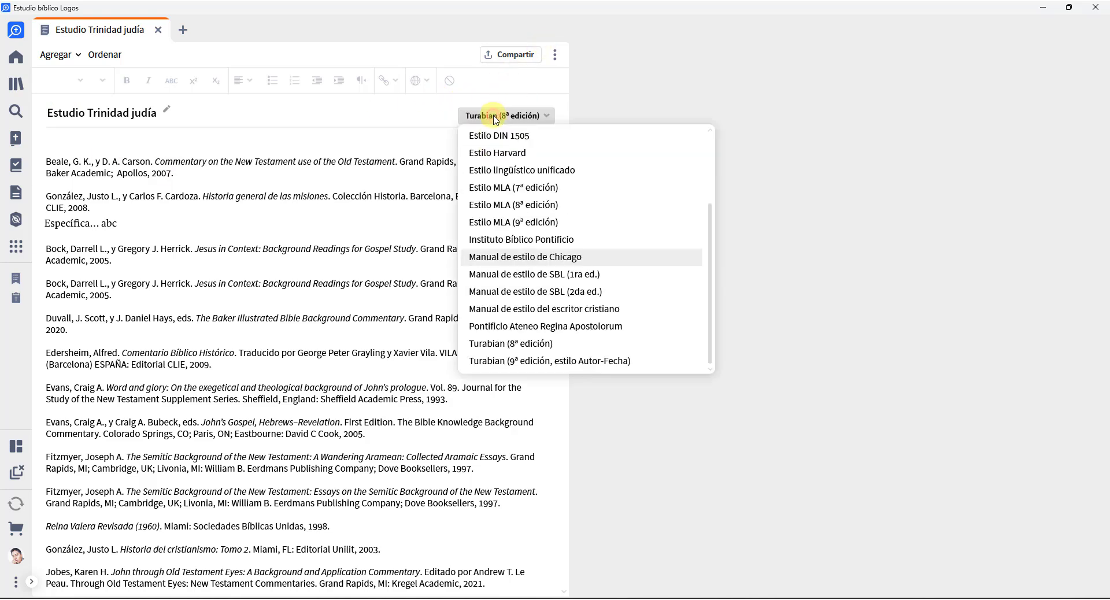
{"action": "left_click", "coordinate": [513, 58]}
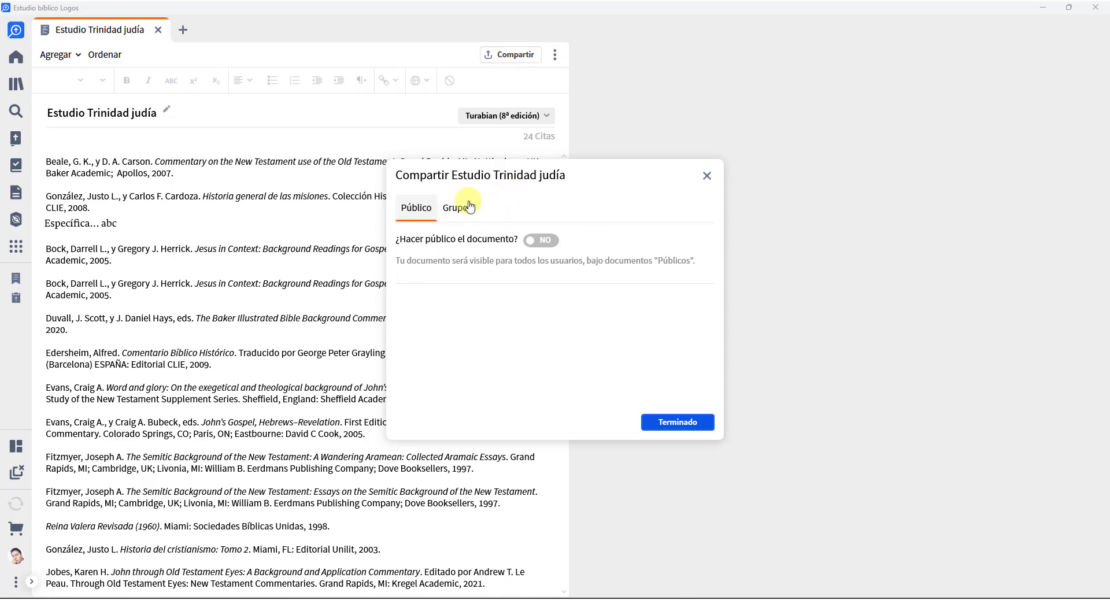
{"action": "left_click", "coordinate": [702, 184]}
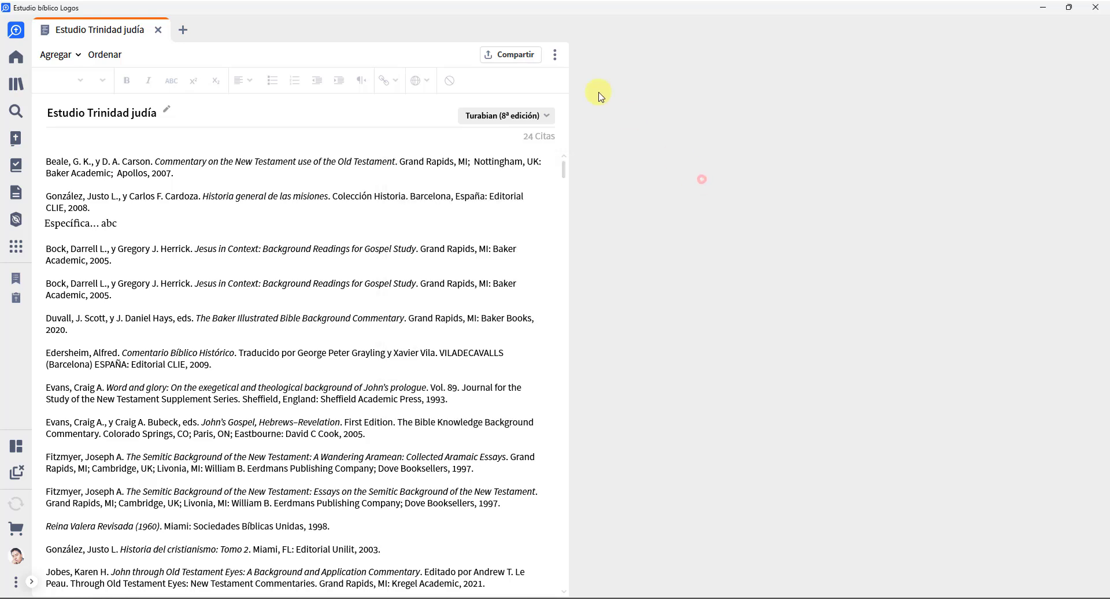
Open the print/export view of the "Estudio Trinidad judía" bibliography and copy it to the clipboard
{"action": "left_click", "coordinate": [554, 58]}
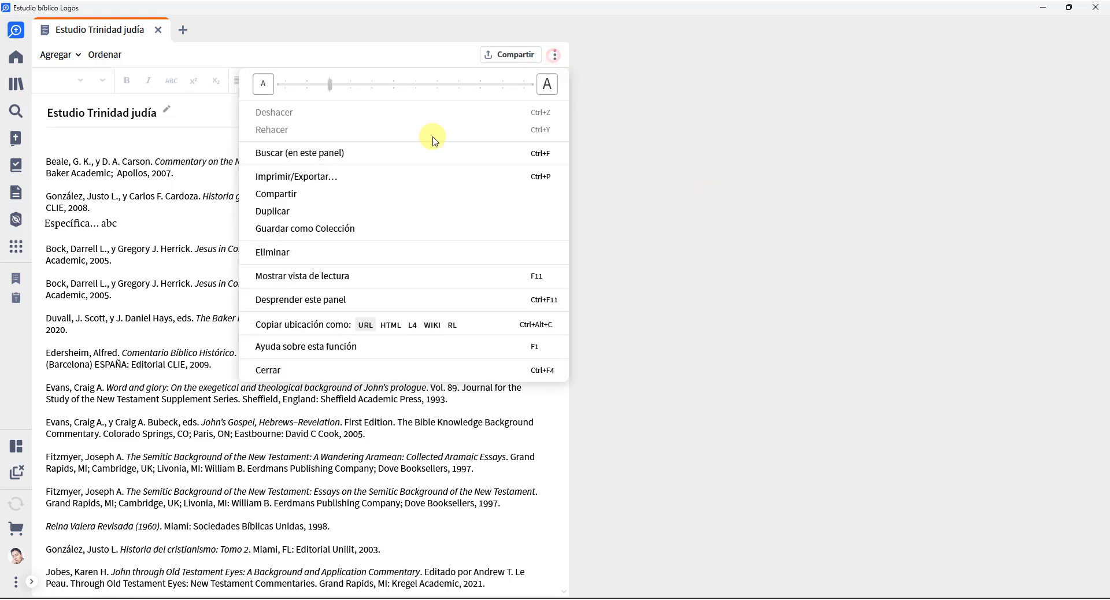
{"action": "left_click", "coordinate": [316, 183]}
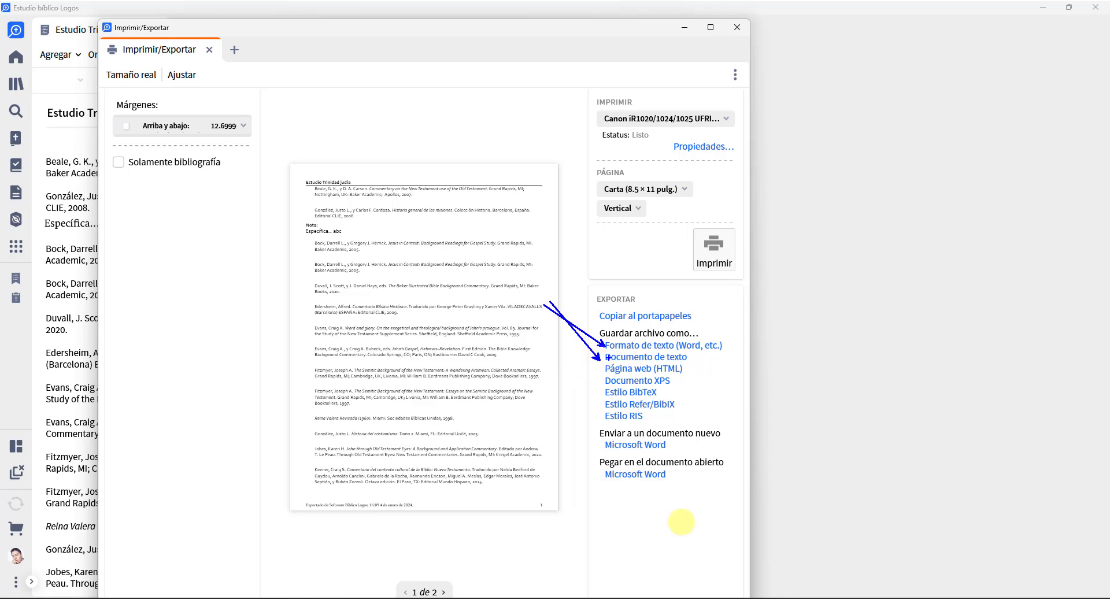
{"action": "mouse_move", "coordinate": [593, 306]}
{"action": "left_mouse_down"}
{"action": "mouse_move", "coordinate": [694, 323]}
{"action": "mouse_move", "coordinate": [733, 292]}
{"action": "left_mouse_up"}
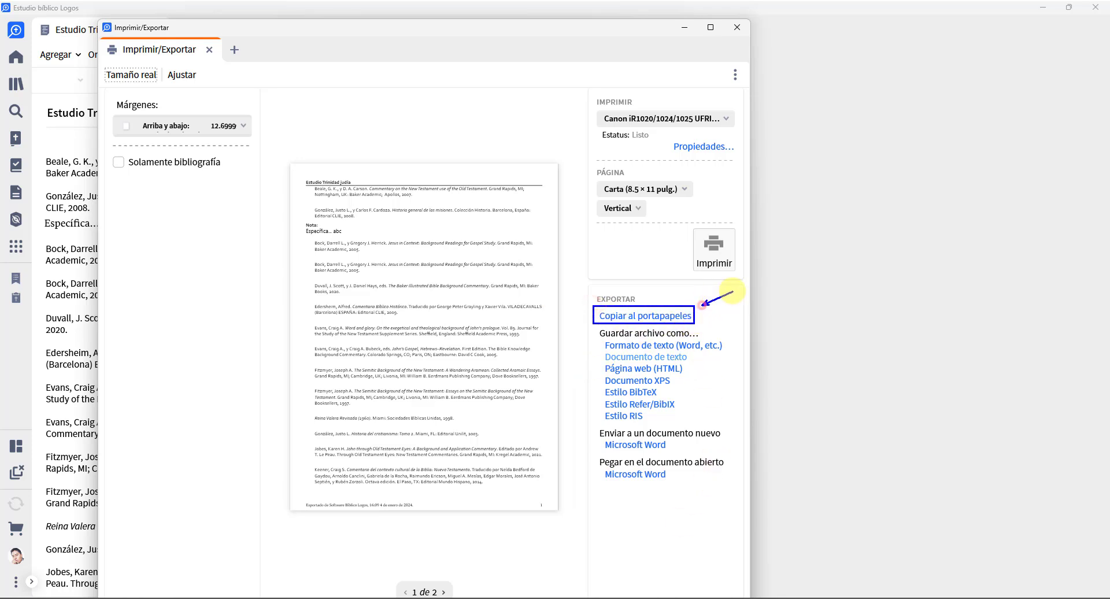
{"action": "left_click", "coordinate": [669, 318]}
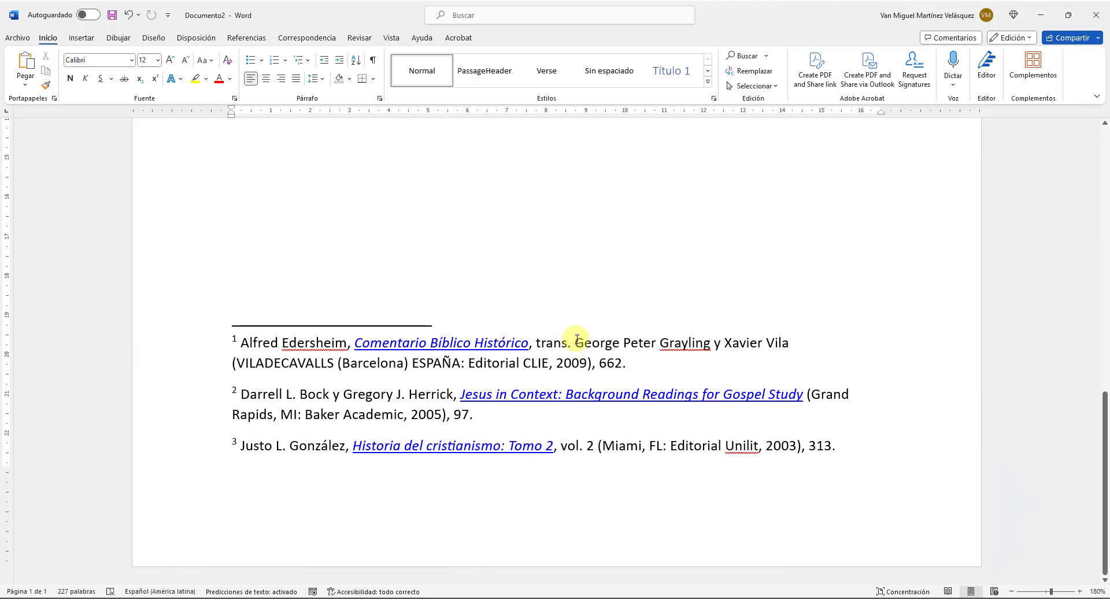
In the Word document Documento2, add blank lines after the last paragraph, paste the copied bibliography there and review it
{"action": "scroll", "coordinate": [567, 289], "scroll_direction": "up", "scroll_amount": 10}
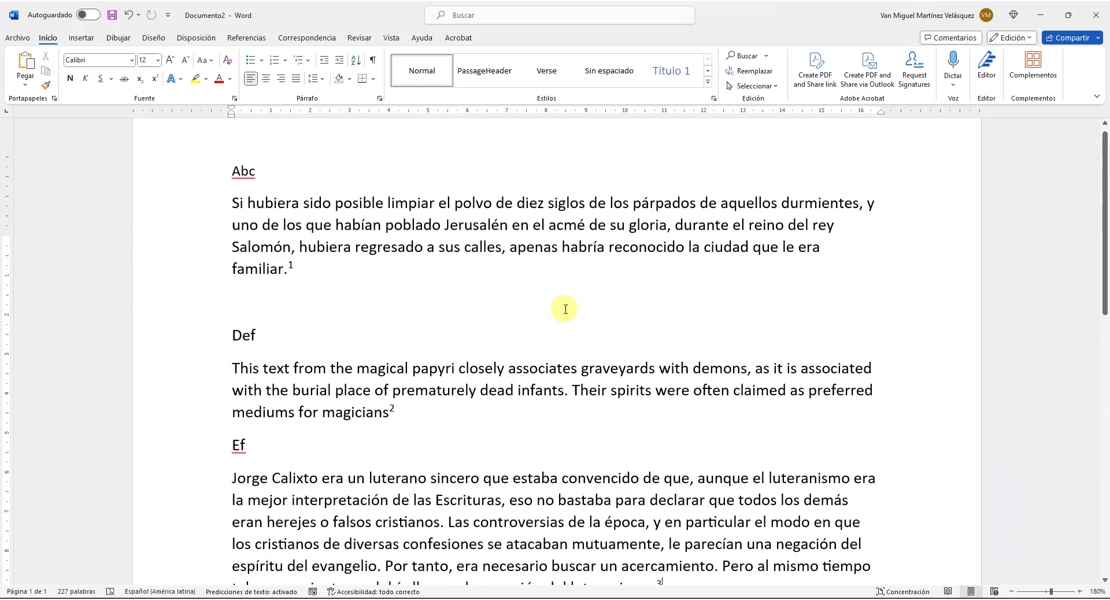
{"action": "scroll", "coordinate": [567, 312], "scroll_direction": "down", "scroll_amount": 6}
{"action": "key", "text": "Return"}
{"action": "key", "text": "Return"}
{"action": "key", "text": "Return"}
{"action": "key", "text": "Return"}
{"action": "key", "text": "Return"}
{"action": "key", "text": "Return"}
{"action": "key", "text": "Return"}
{"action": "key", "text": "Return"}
{"action": "key", "text": "Return"}
{"action": "key", "text": "Return"}
{"action": "key", "text": "Return"}
{"action": "key", "text": "Return"}
{"action": "key", "text": "Return"}
{"action": "key", "text": "Return"}
{"action": "key", "text": "Return"}
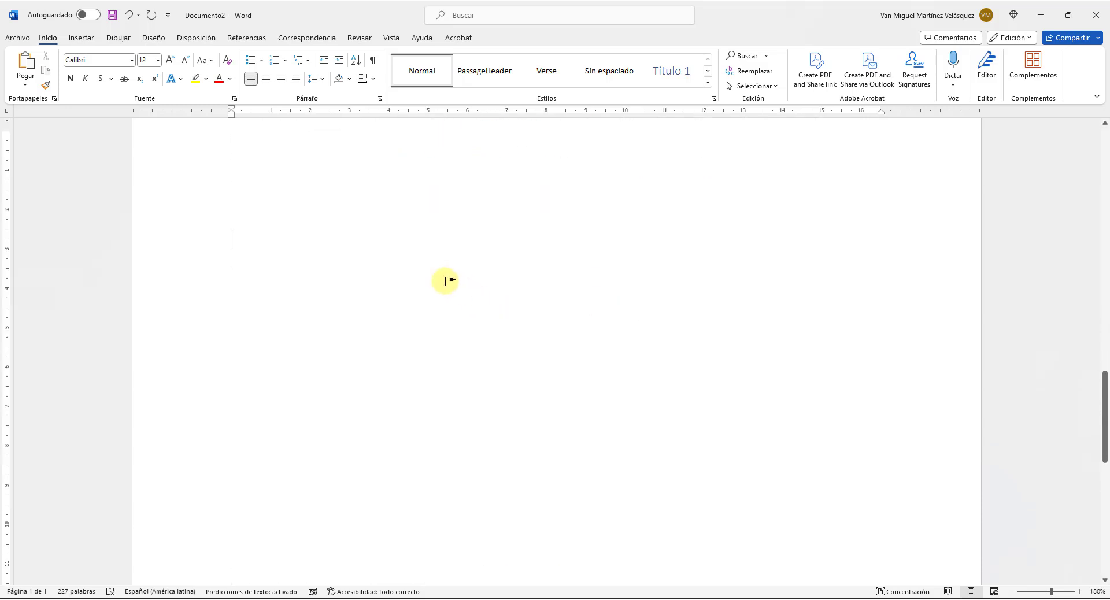
{"action": "key", "text": "ctrl+v"}
{"action": "scroll", "coordinate": [614, 413], "scroll_direction": "up", "scroll_amount": 1}
{"action": "scroll", "coordinate": [614, 413], "scroll_direction": "up", "scroll_amount": 12}
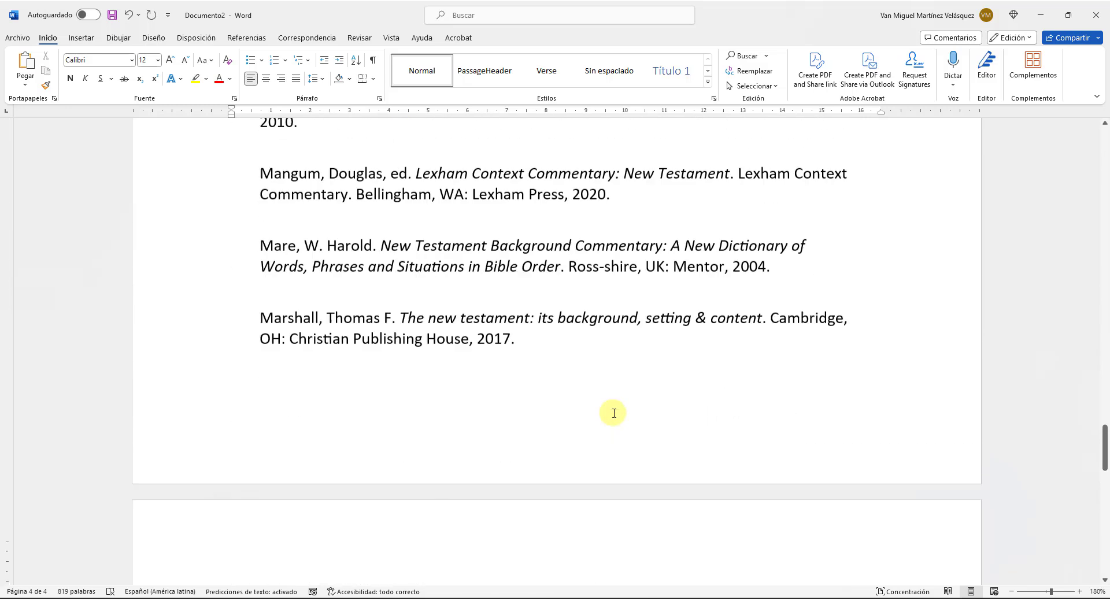
{"action": "scroll", "coordinate": [539, 388], "scroll_direction": "up", "scroll_amount": 15}
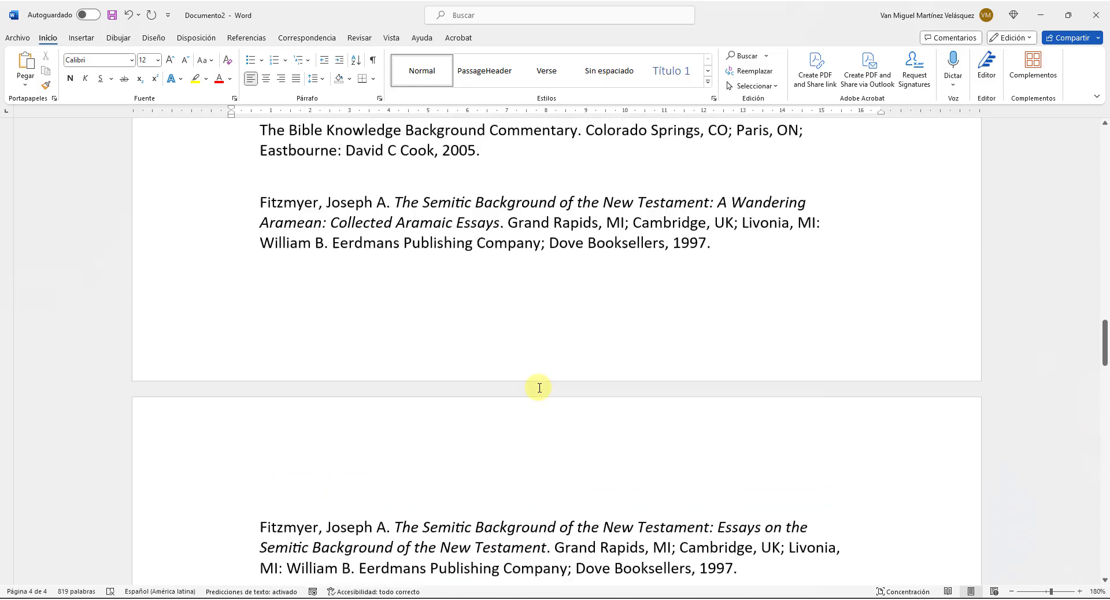
{"action": "scroll", "coordinate": [538, 387], "scroll_direction": "down", "scroll_amount": 4}
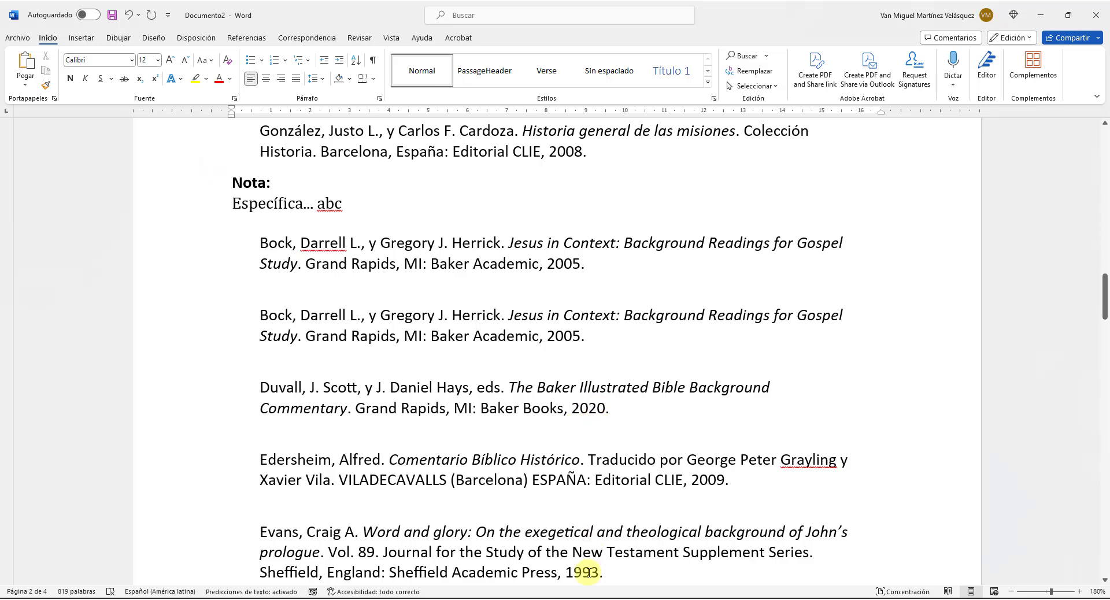
Locate the "Solamente bibliografía" export option in Logos, and return to Word to review the pasted citations and note
{"action": "mouse_move", "coordinate": [581, 596]}
{"action": "left_click", "coordinate": [618, 562]}
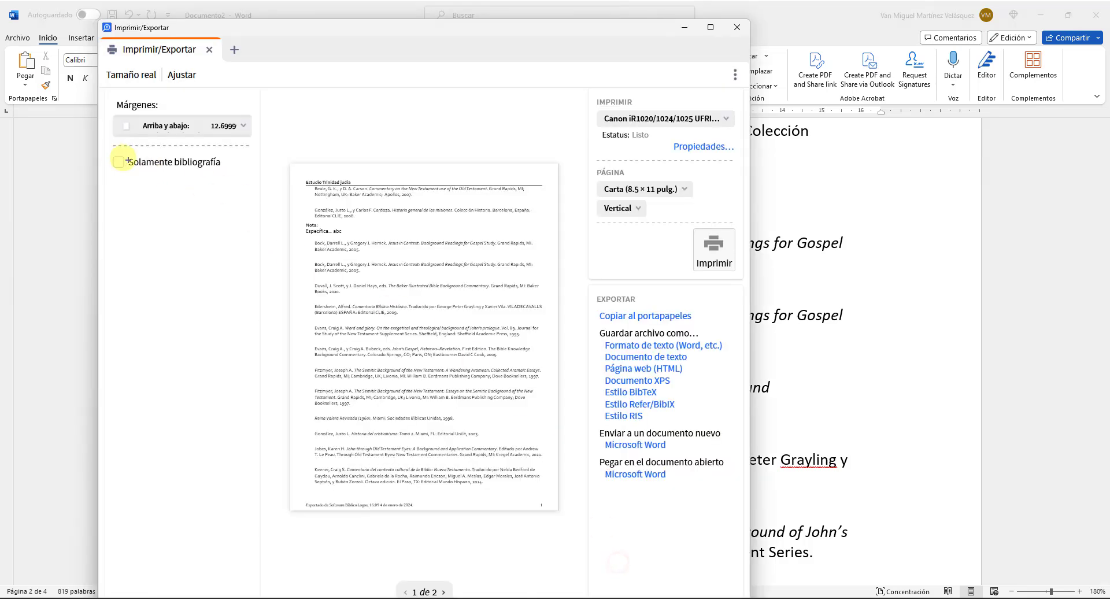
{"action": "left_click_drag", "start_coordinate": [110, 152], "coordinate": [234, 179]}
{"action": "left_click_drag", "start_coordinate": [157, 176], "coordinate": [207, 255]}
{"action": "left_click", "coordinate": [893, 261]}
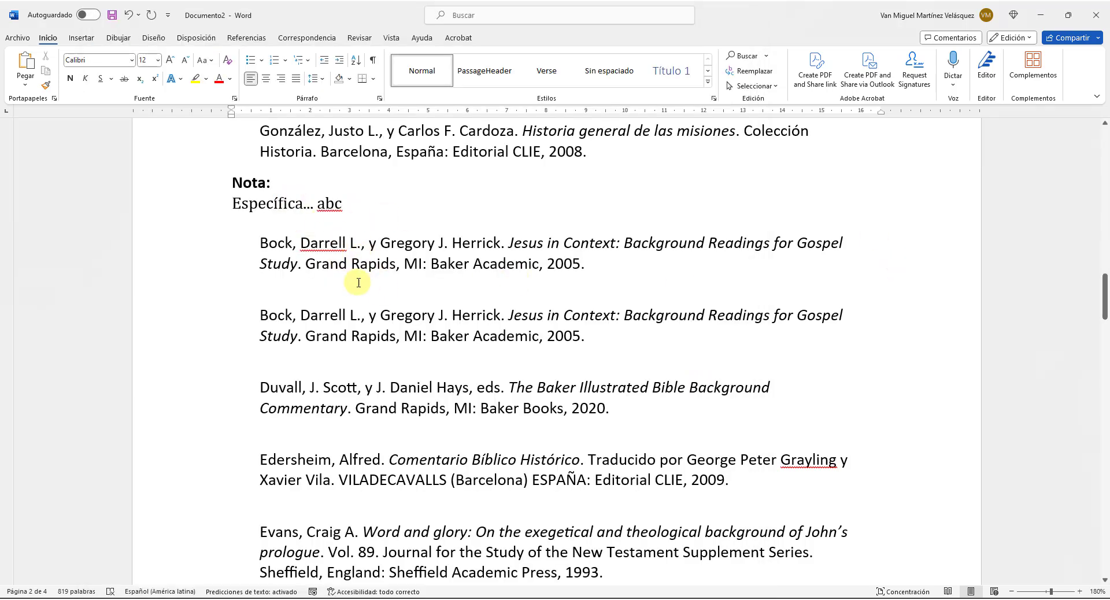
{"action": "scroll", "coordinate": [428, 324], "scroll_direction": "down", "scroll_amount": 3}
{"action": "scroll", "coordinate": [445, 343], "scroll_direction": "down", "scroll_amount": 7}
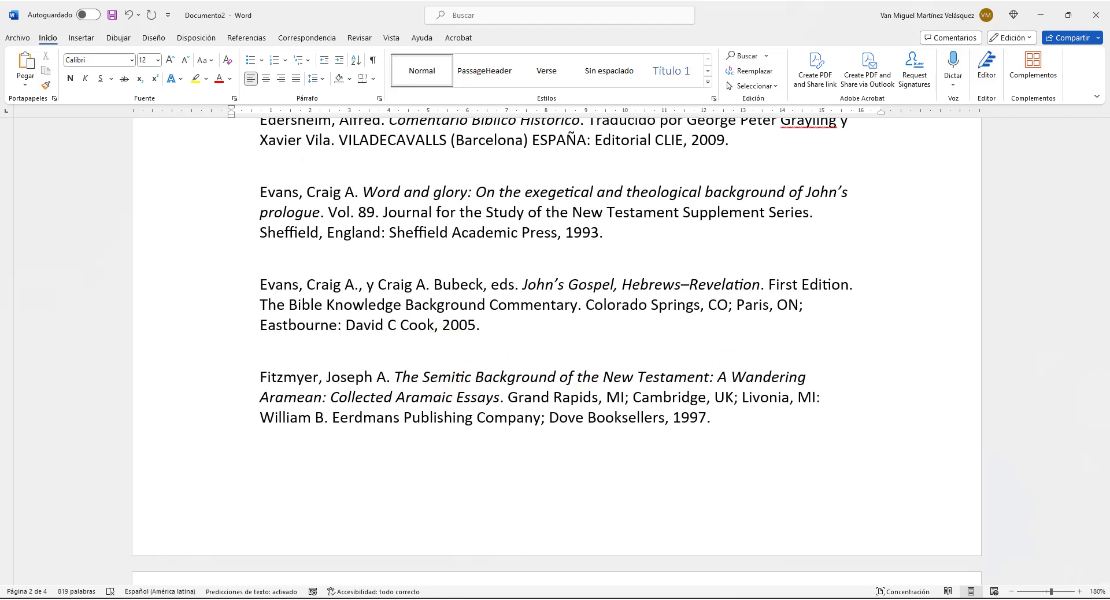
Switch back to Logos and open the copy options for the "Historia general de las misiones" citation
{"action": "key", "text": "alt+Tab"}
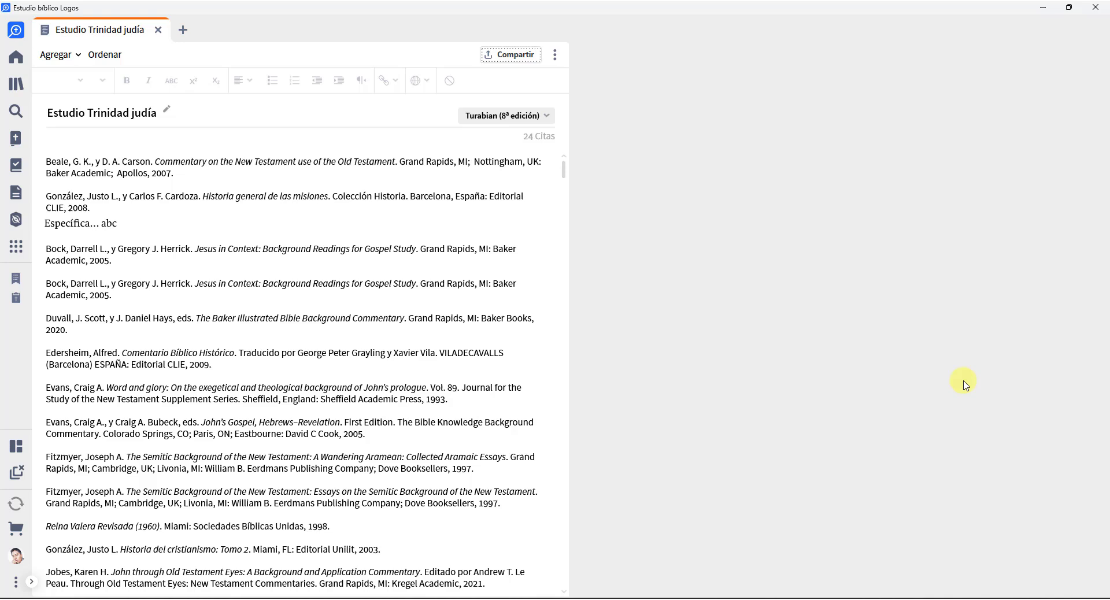
{"action": "right_click", "coordinate": [175, 206]}
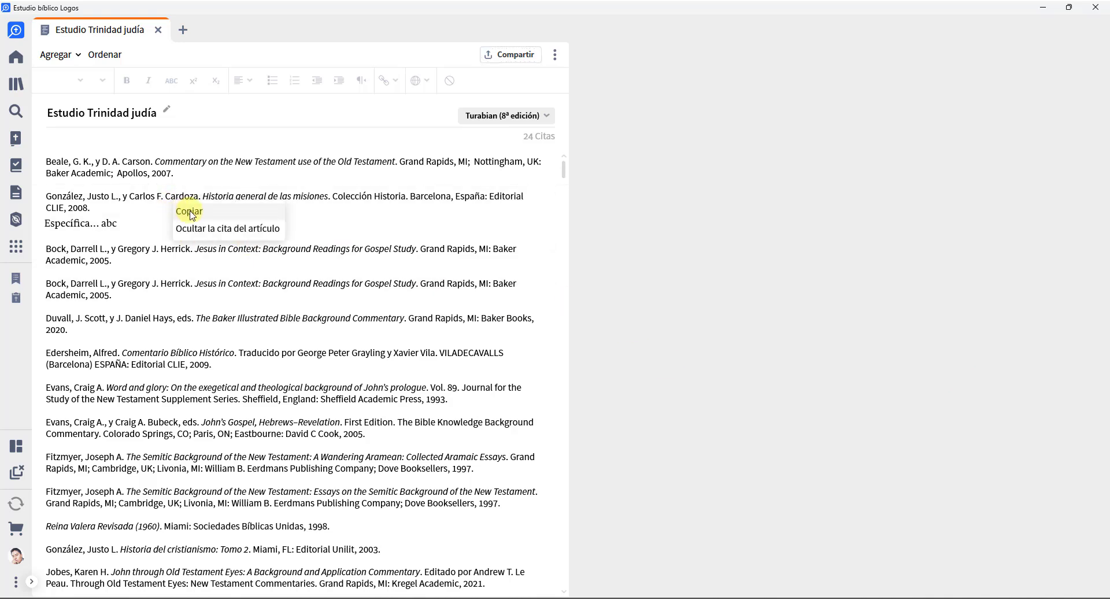